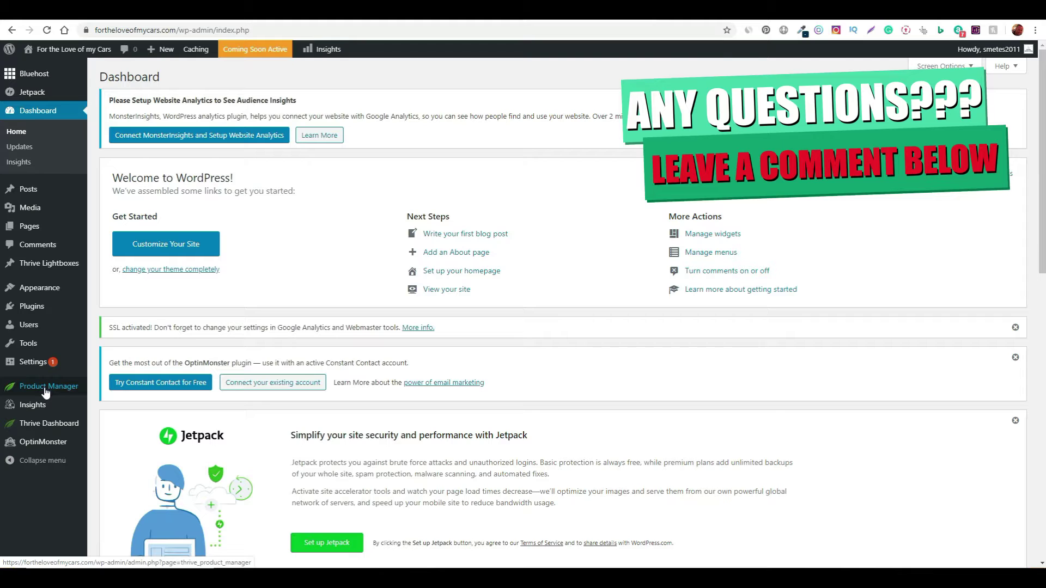
View the site's installed plugins and open the Thrive Product Manager.
{"action": "mouse_move", "coordinate": [55, 414]}
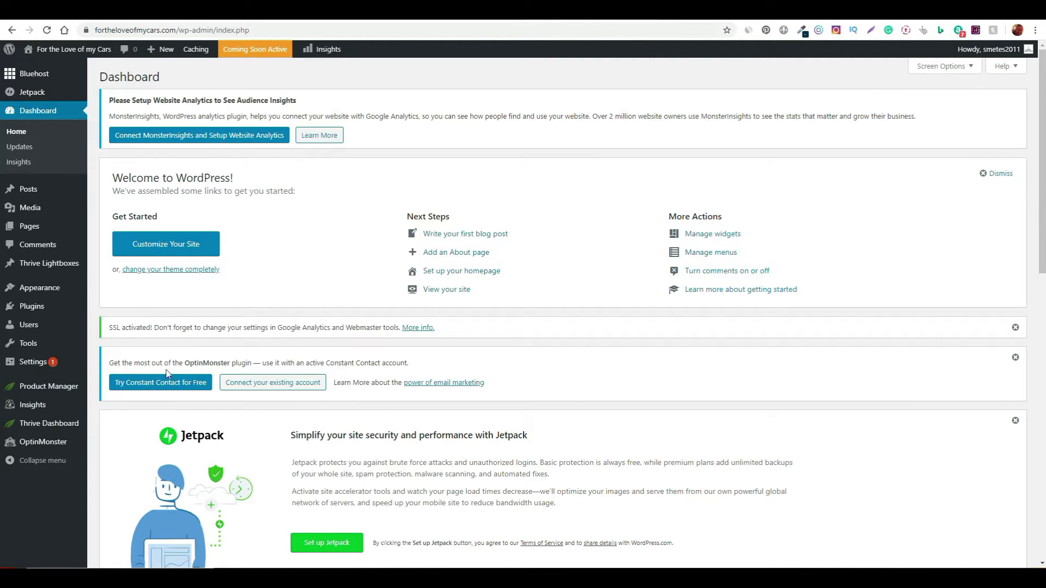
{"action": "left_click", "coordinate": [121, 310]}
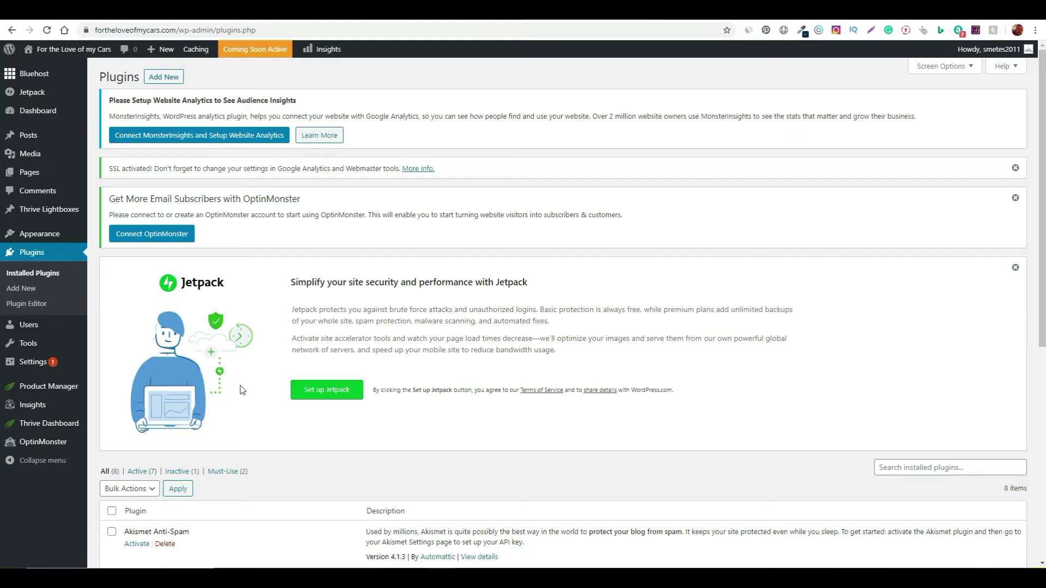
{"action": "left_click", "coordinate": [57, 388]}
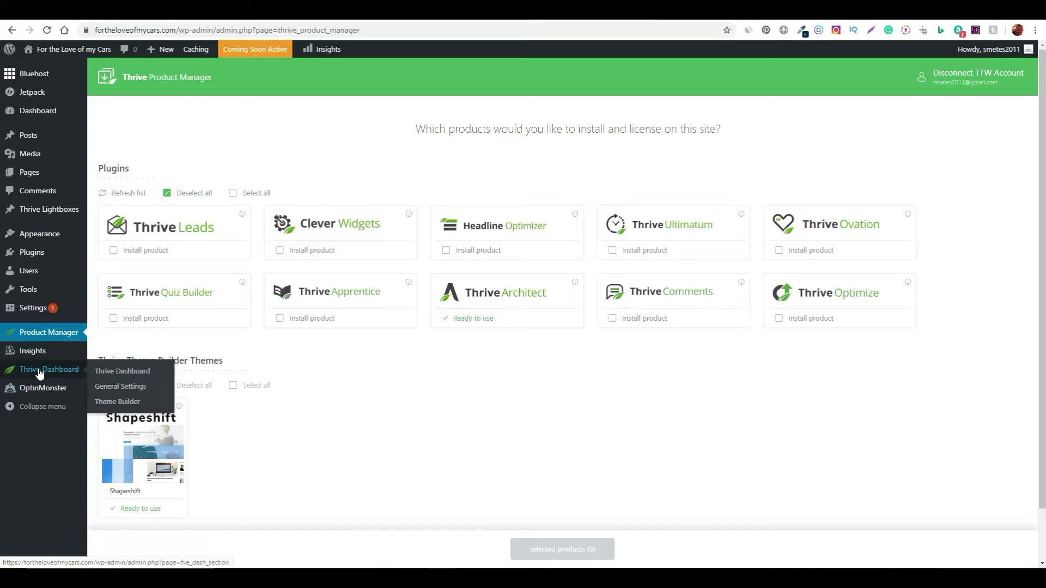
Go to the Thrive Dashboard and open the theme options of the installed Thrive Theme.
{"action": "left_click", "coordinate": [45, 374]}
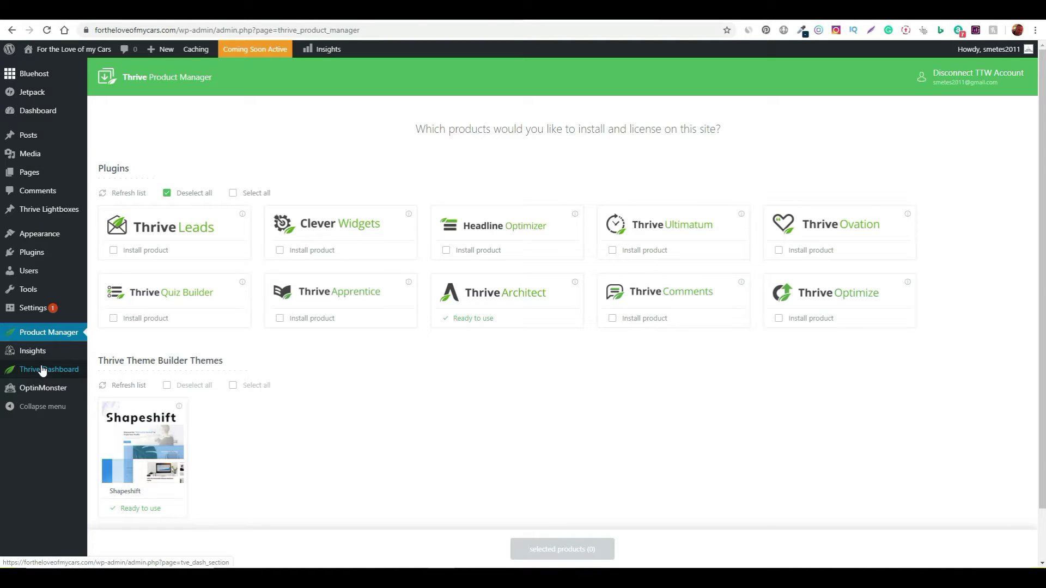
{"action": "mouse_move", "coordinate": [49, 374]}
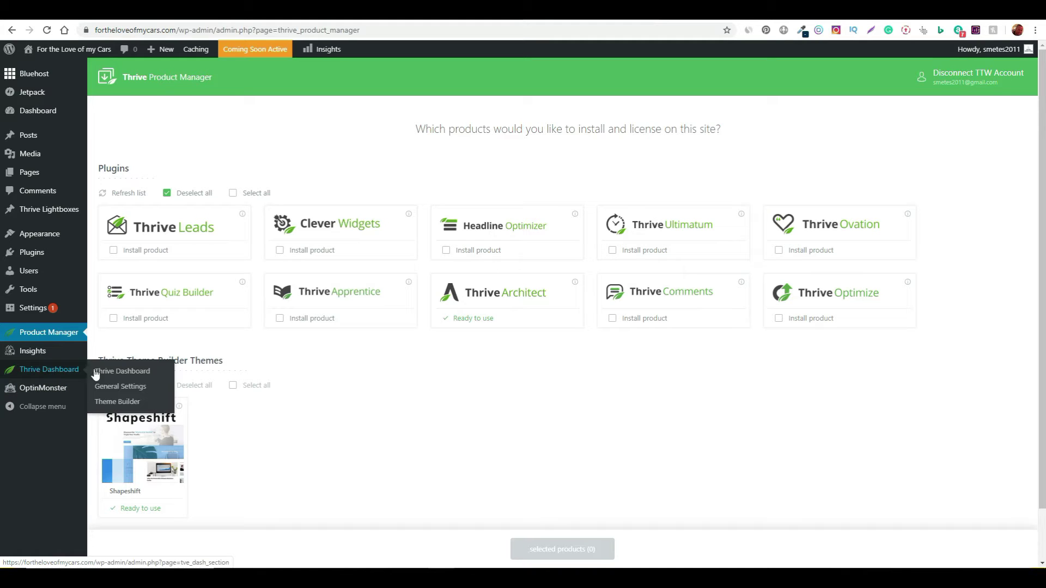
{"action": "left_click", "coordinate": [121, 371]}
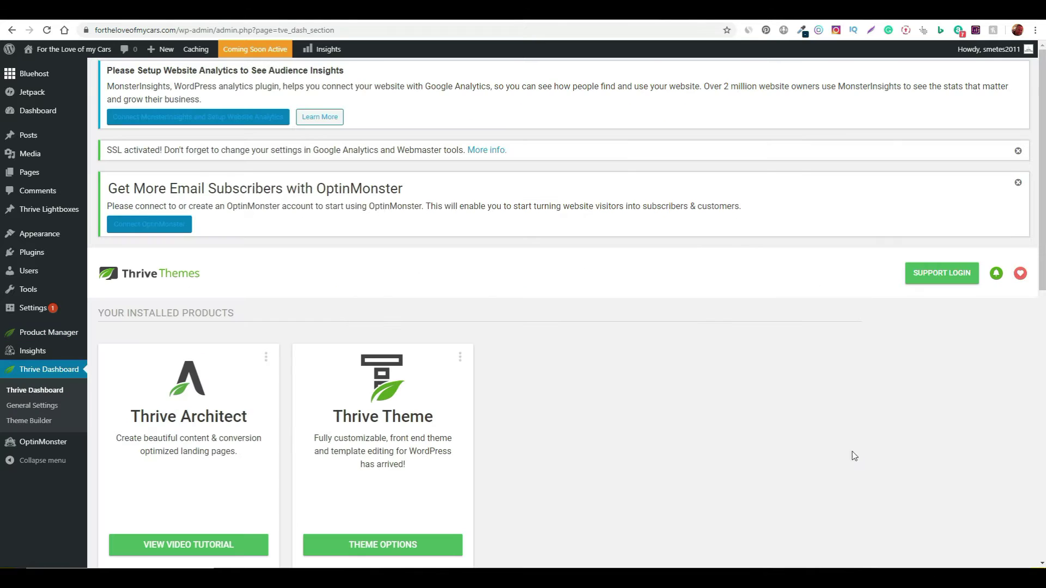
{"action": "scroll", "coordinate": [707, 455], "scroll_direction": "down", "scroll_amount": 2}
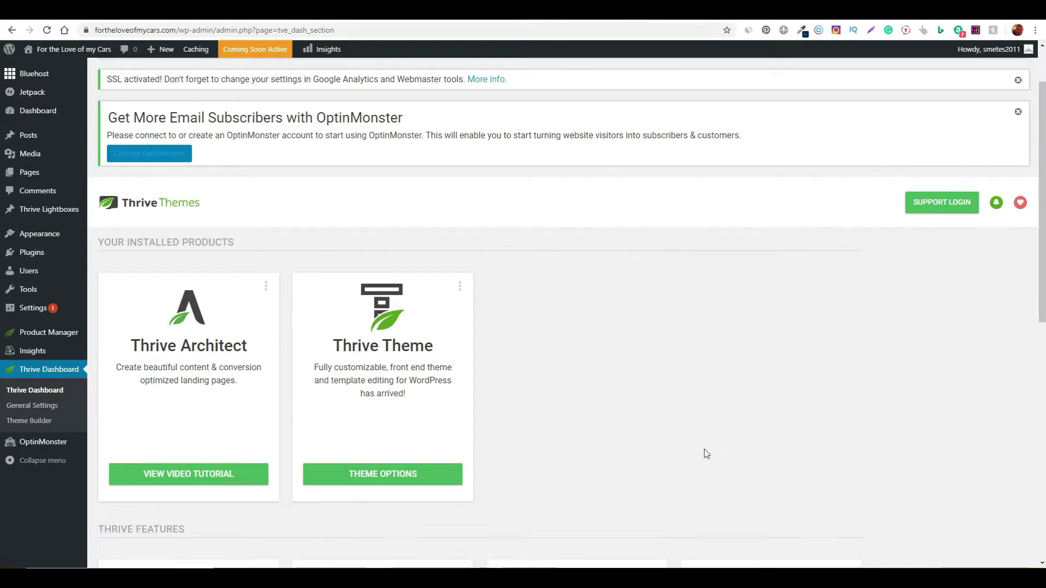
{"action": "scroll", "coordinate": [672, 451], "scroll_direction": "up", "scroll_amount": 2}
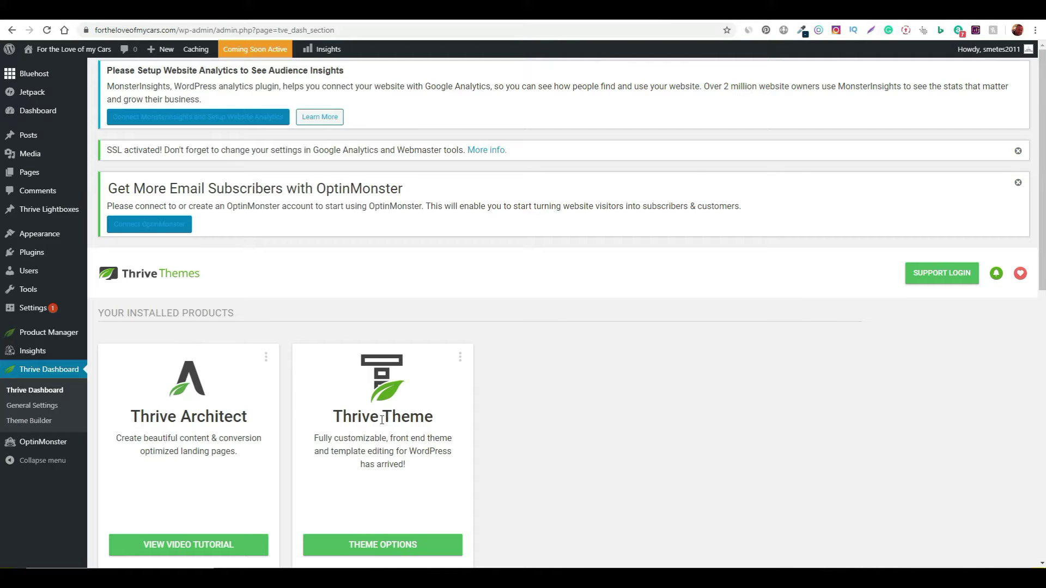
{"action": "scroll", "coordinate": [568, 500], "scroll_direction": "down", "scroll_amount": 1}
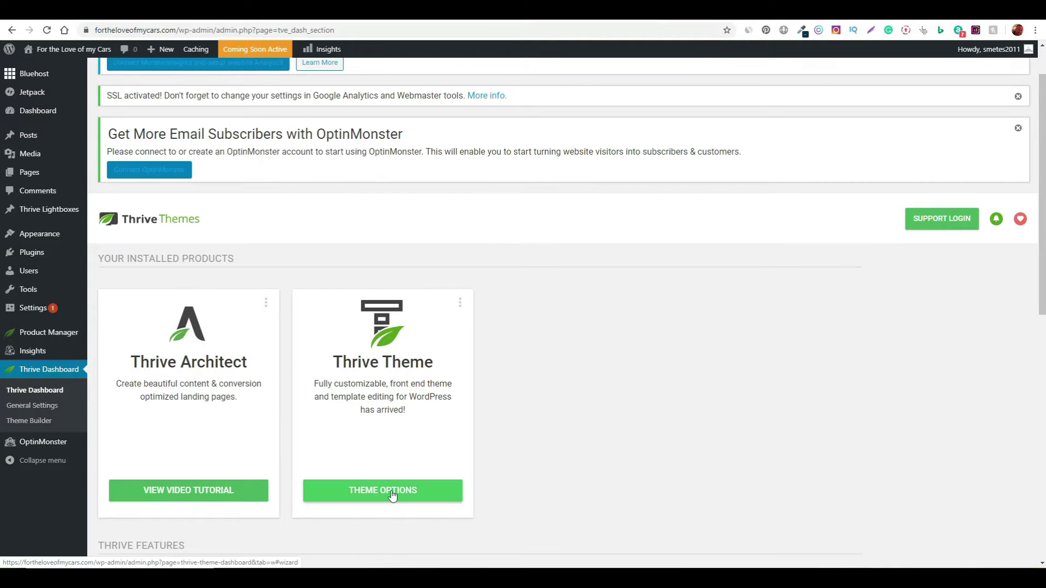
{"action": "left_click", "coordinate": [392, 494]}
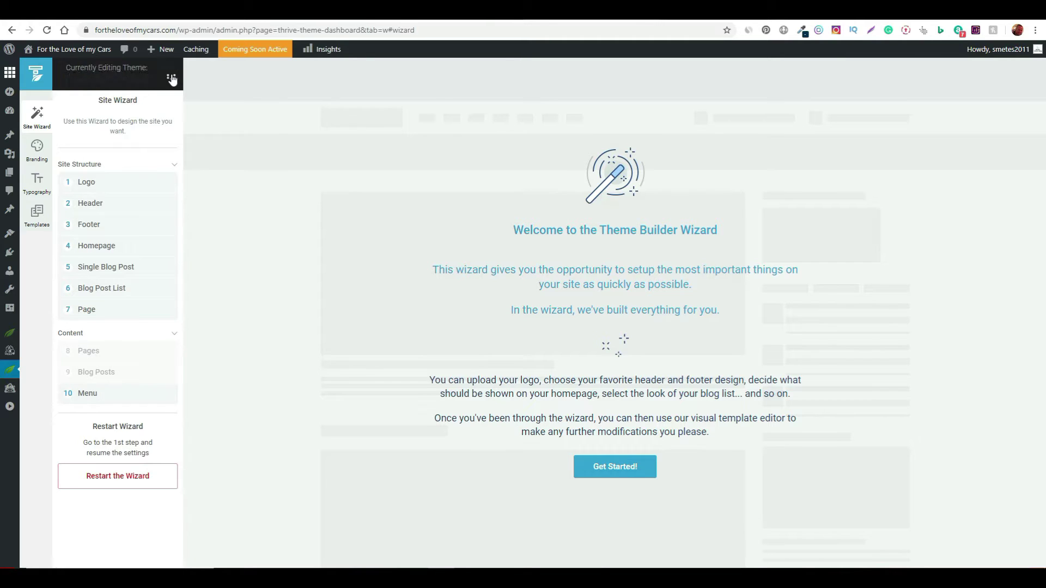
Examine the theme library and the sources offered for adding a new theme, and return to the Shapeshift Theme's site wizard.
{"action": "left_click", "coordinate": [172, 80]}
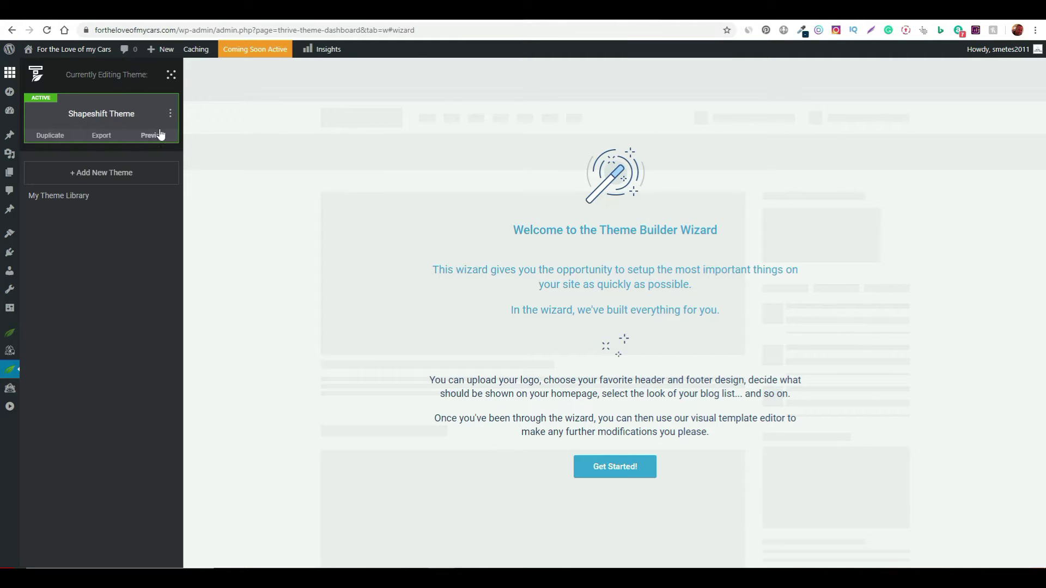
{"action": "left_click", "coordinate": [171, 116]}
{"action": "left_click", "coordinate": [152, 110]}
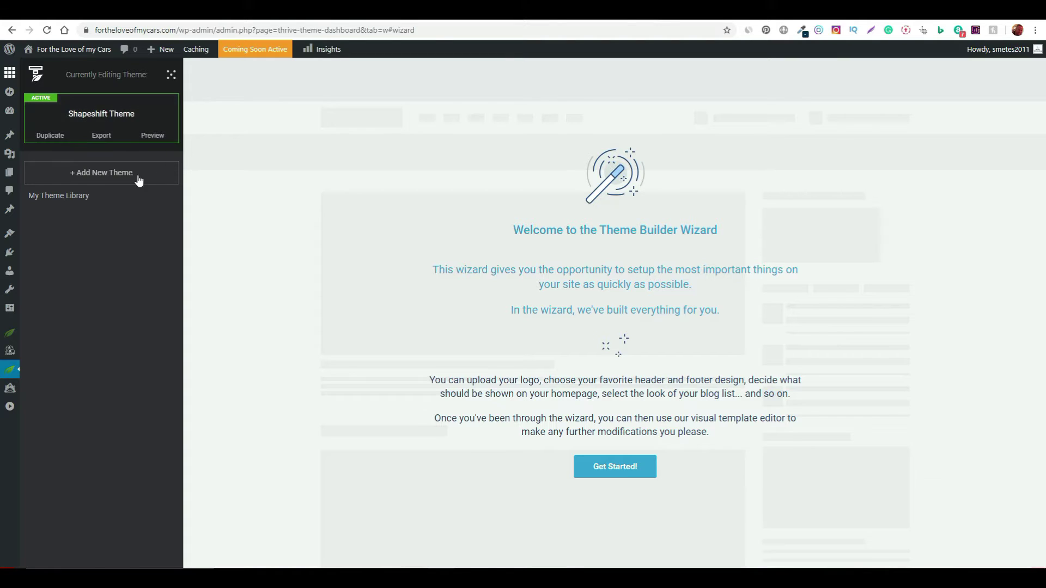
{"action": "left_click", "coordinate": [104, 179]}
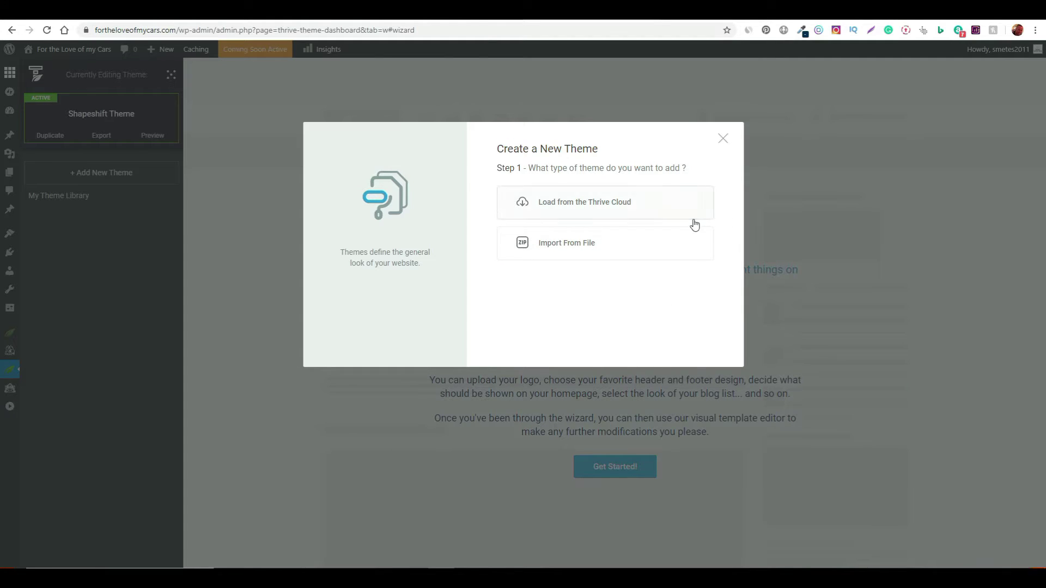
{"action": "left_click", "coordinate": [724, 140]}
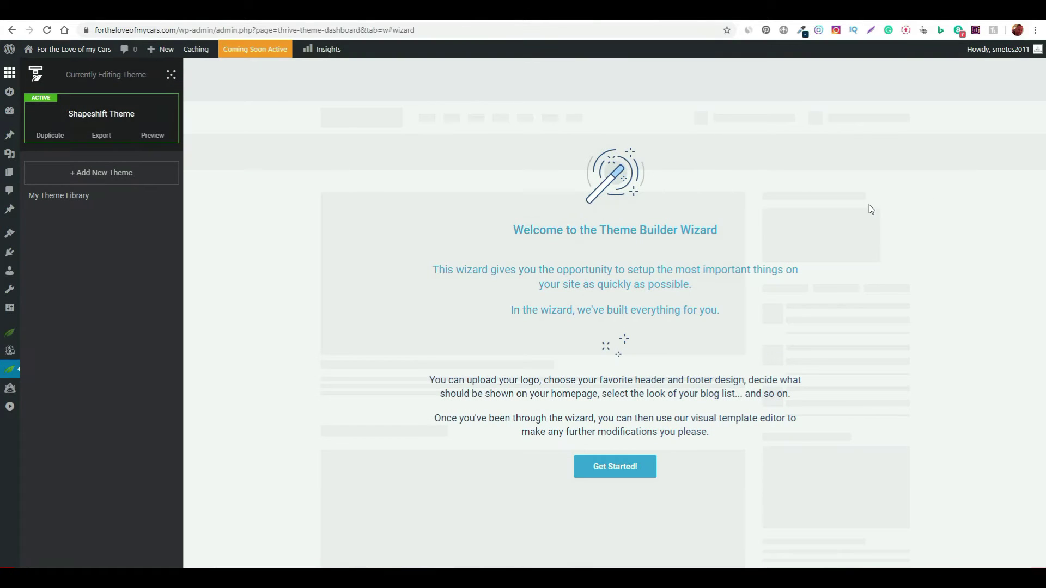
{"action": "left_click", "coordinate": [171, 77]}
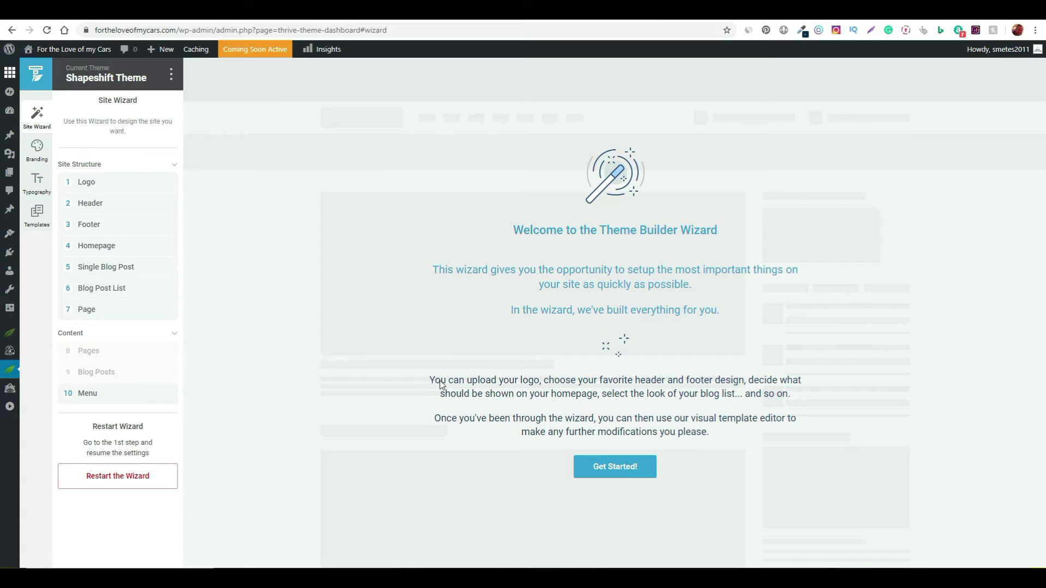
Open the theme's Branding settings and look through the blog page preview from header to footer.
{"action": "left_click", "coordinate": [39, 152]}
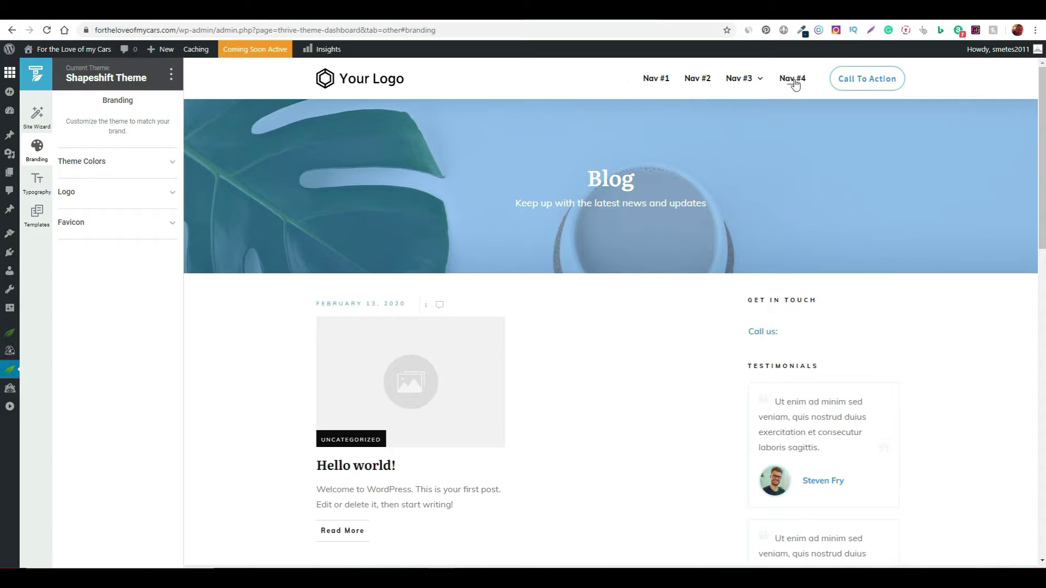
{"action": "scroll", "coordinate": [618, 320], "scroll_direction": "down", "scroll_amount": 9}
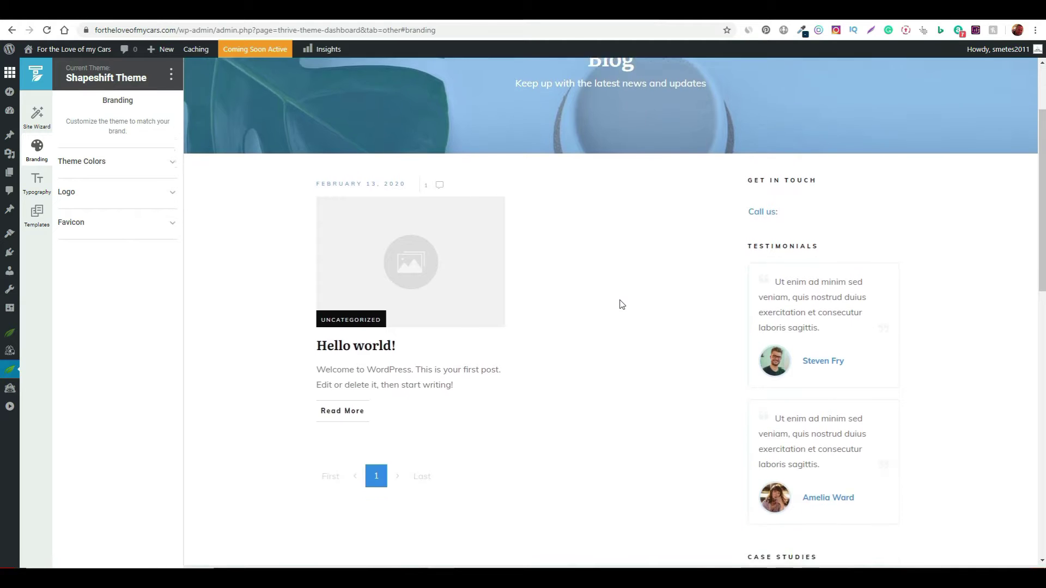
{"action": "scroll", "coordinate": [618, 300], "scroll_direction": "down", "scroll_amount": 3}
{"action": "scroll", "coordinate": [599, 296], "scroll_direction": "up", "scroll_amount": 15}
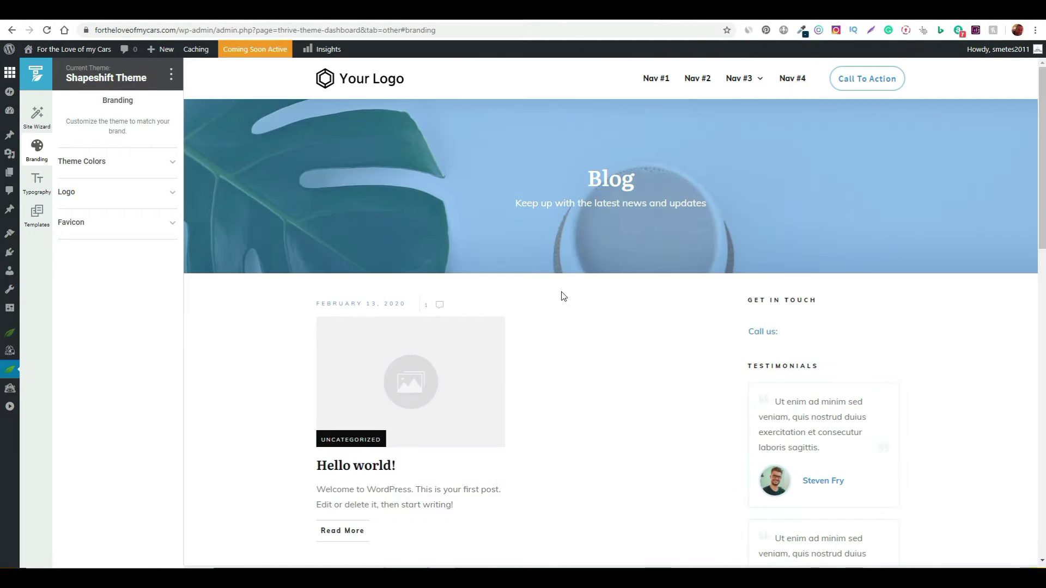
{"action": "scroll", "coordinate": [566, 285], "scroll_direction": "down", "scroll_amount": 6}
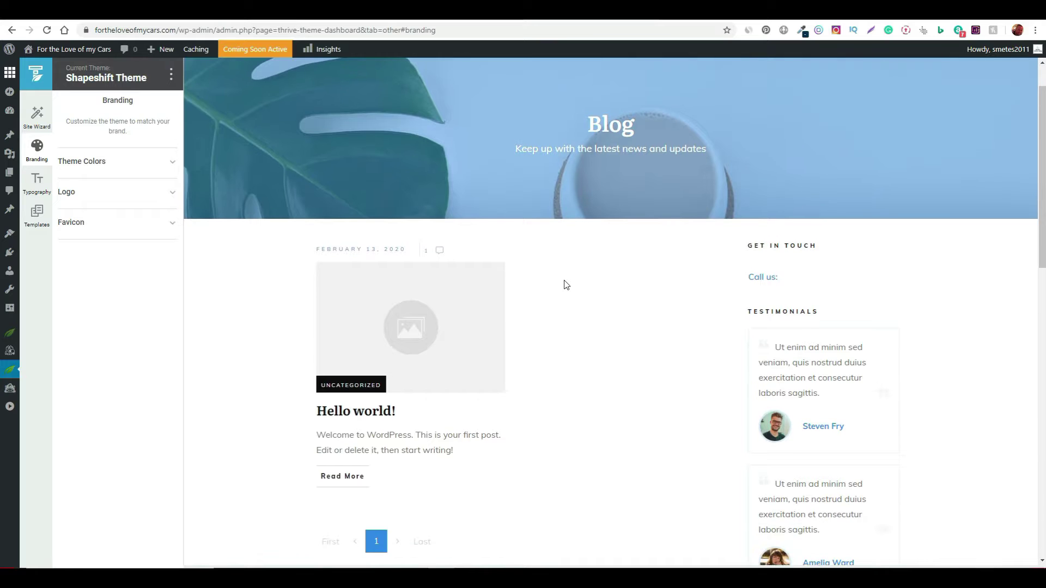
{"action": "scroll", "coordinate": [566, 284], "scroll_direction": "down", "scroll_amount": 6}
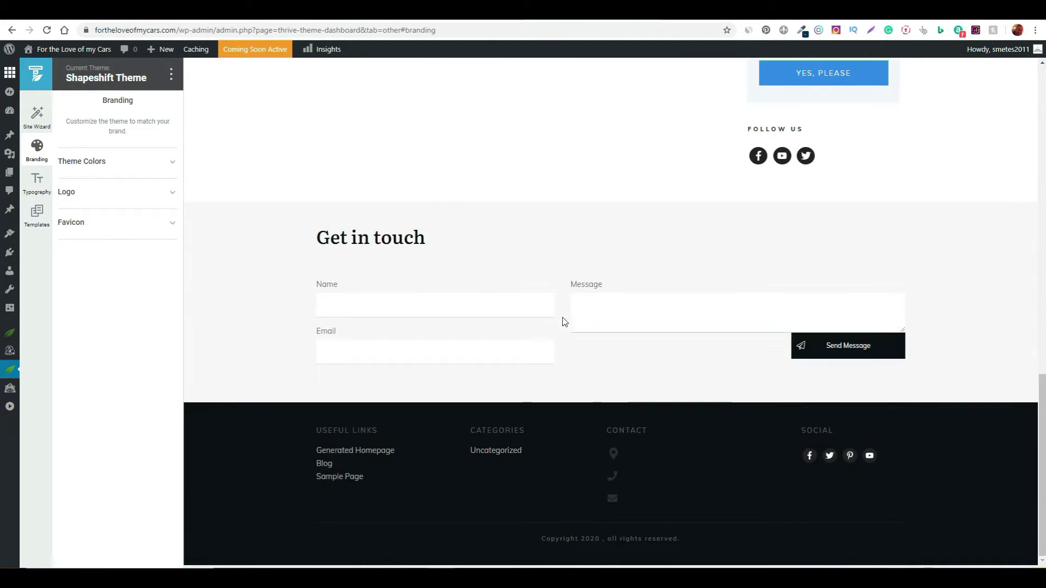
{"action": "scroll", "coordinate": [566, 490], "scroll_direction": "up", "scroll_amount": 8}
{"action": "scroll", "coordinate": [575, 499], "scroll_direction": "up", "scroll_amount": 8}
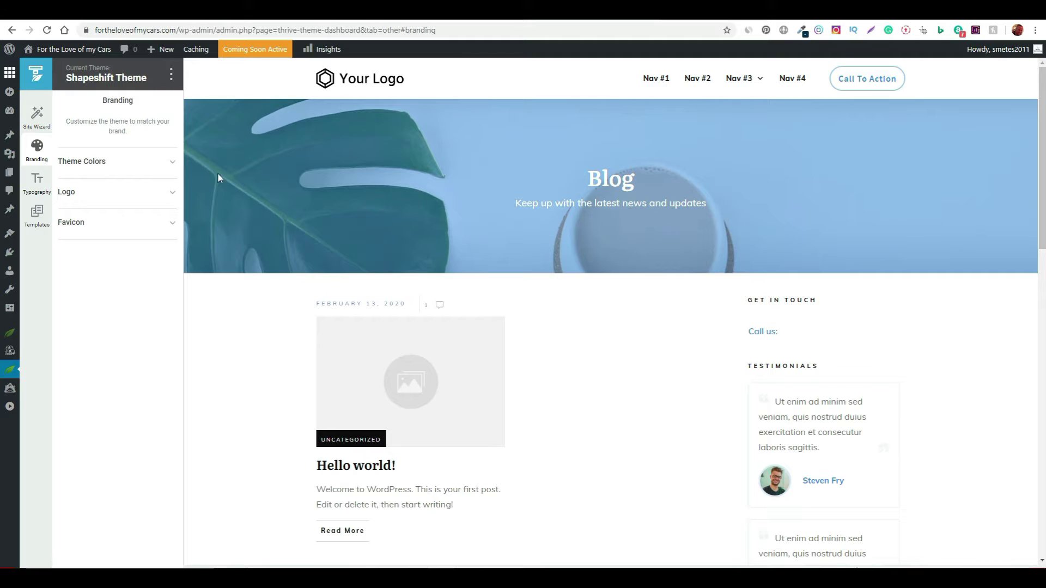
Switch the theme colors to Pallete 02 and apply a bright green main accent (#48d100).
{"action": "left_click", "coordinate": [171, 161]}
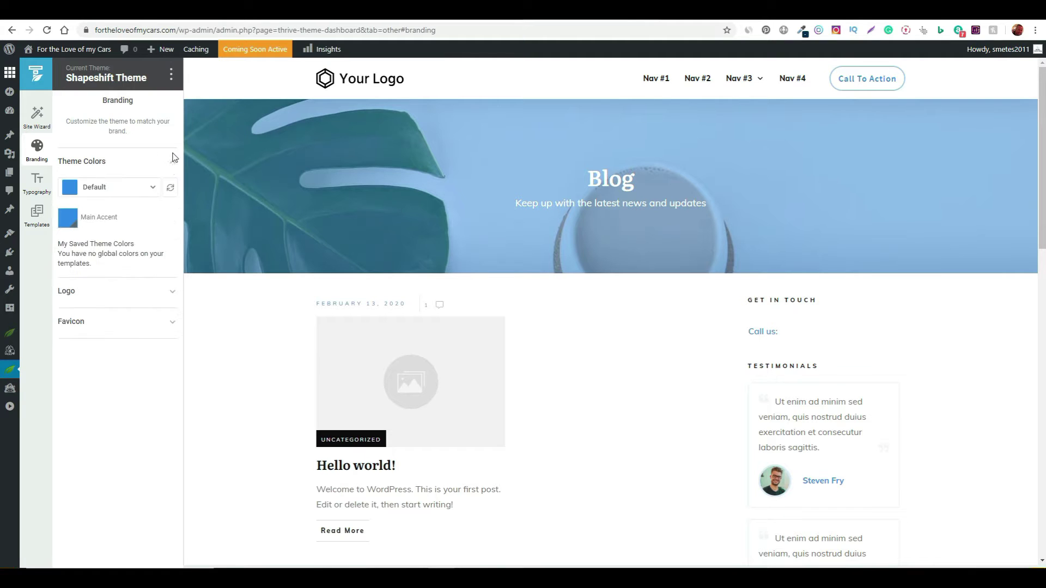
{"action": "left_click", "coordinate": [154, 187]}
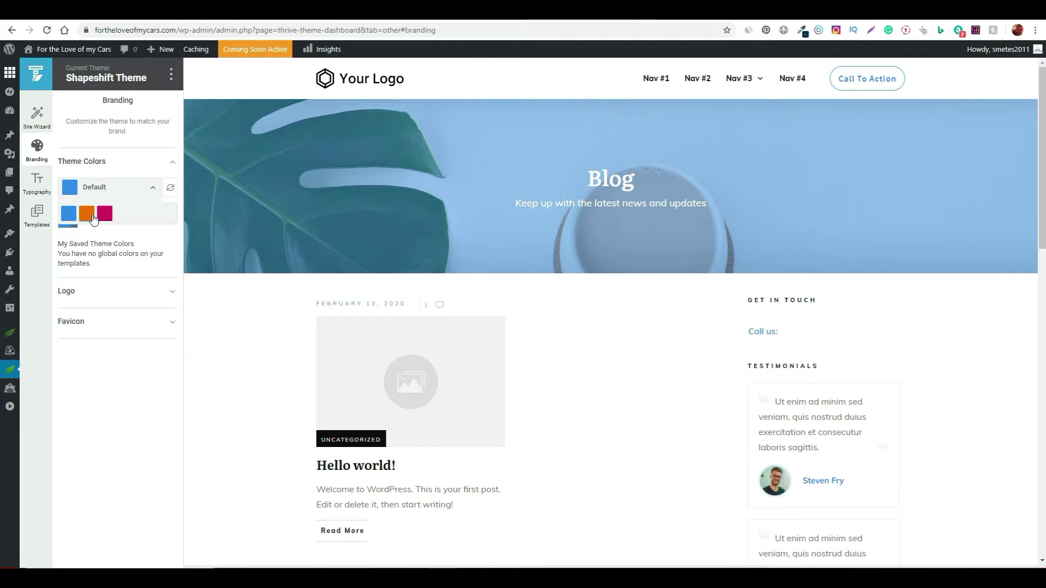
{"action": "left_click", "coordinate": [104, 216]}
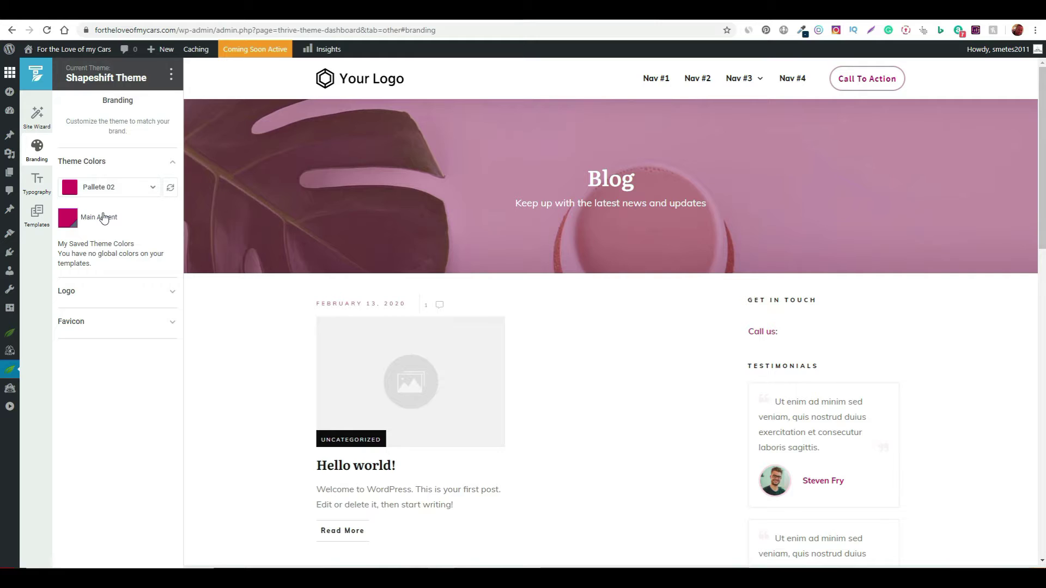
{"action": "left_click", "coordinate": [74, 225]}
{"action": "left_click", "coordinate": [104, 353]}
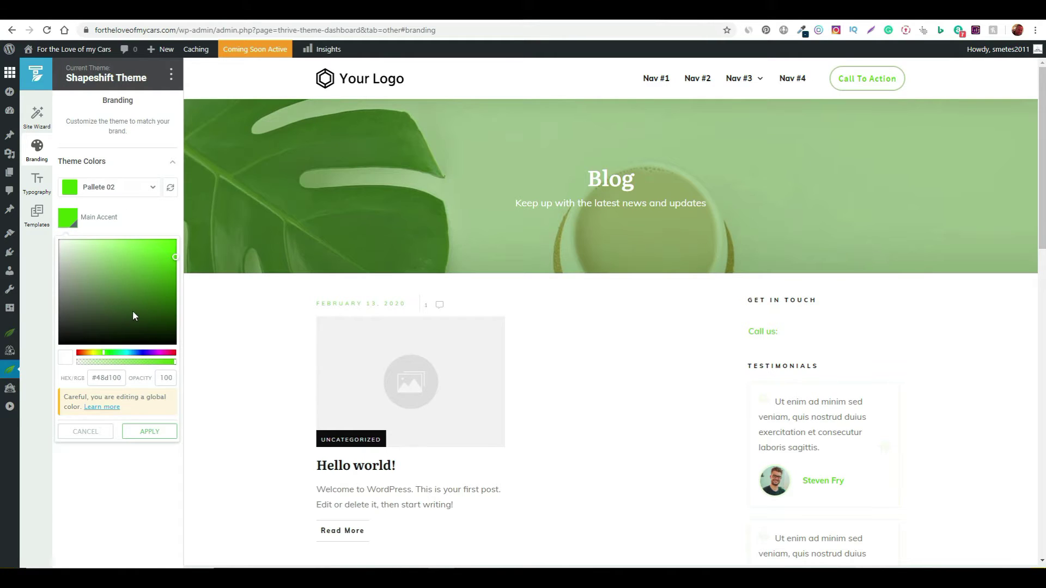
{"action": "left_click", "coordinate": [149, 431]}
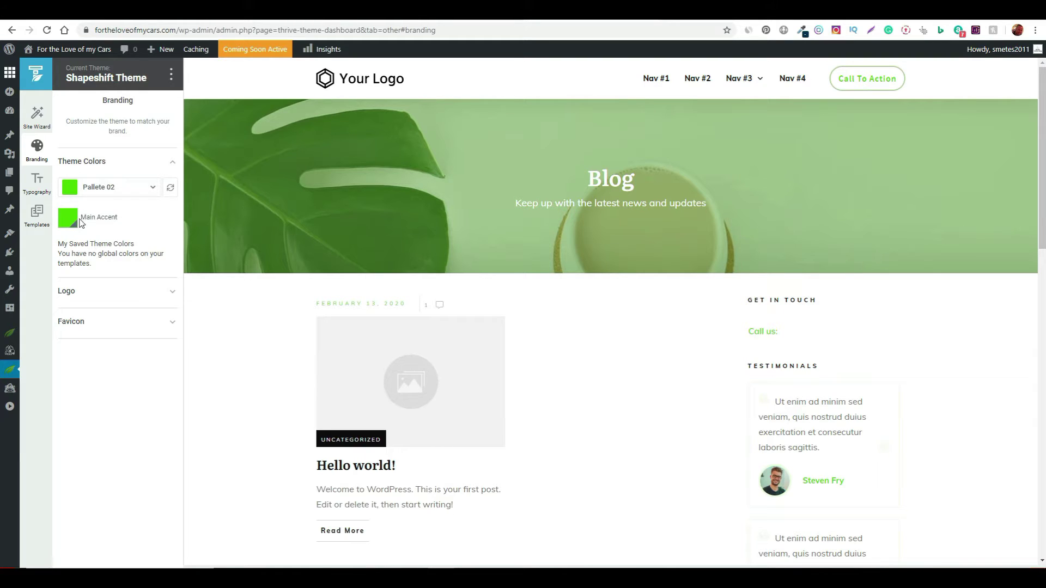
Review the available theme color palettes and the color picker of the main accent.
{"action": "left_click", "coordinate": [153, 187]}
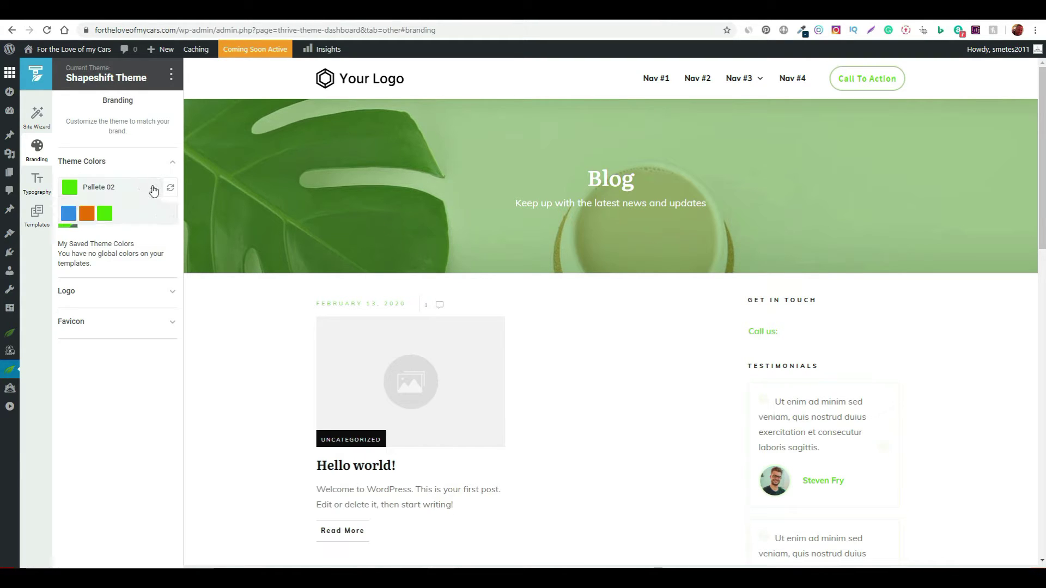
{"action": "left_click", "coordinate": [70, 220]}
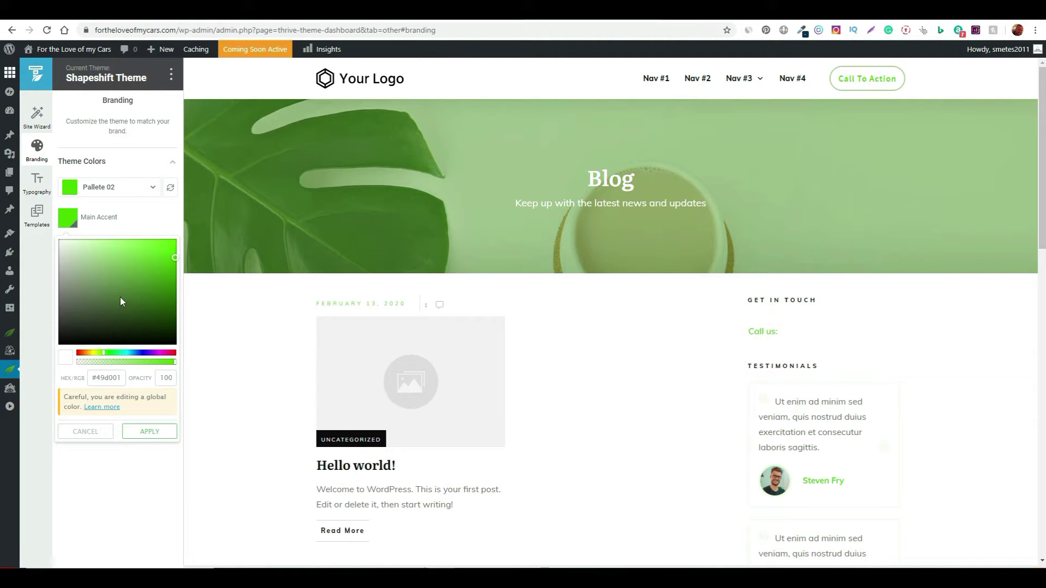
{"action": "left_click", "coordinate": [102, 434]}
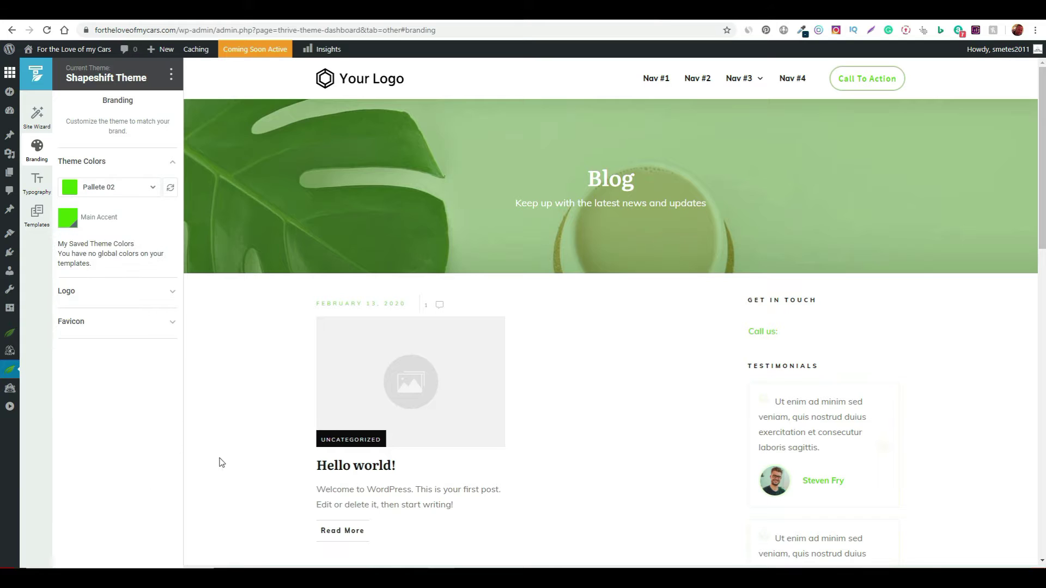
Review the logo branding settings, including the image upload for the light version.
{"action": "left_click", "coordinate": [171, 293]}
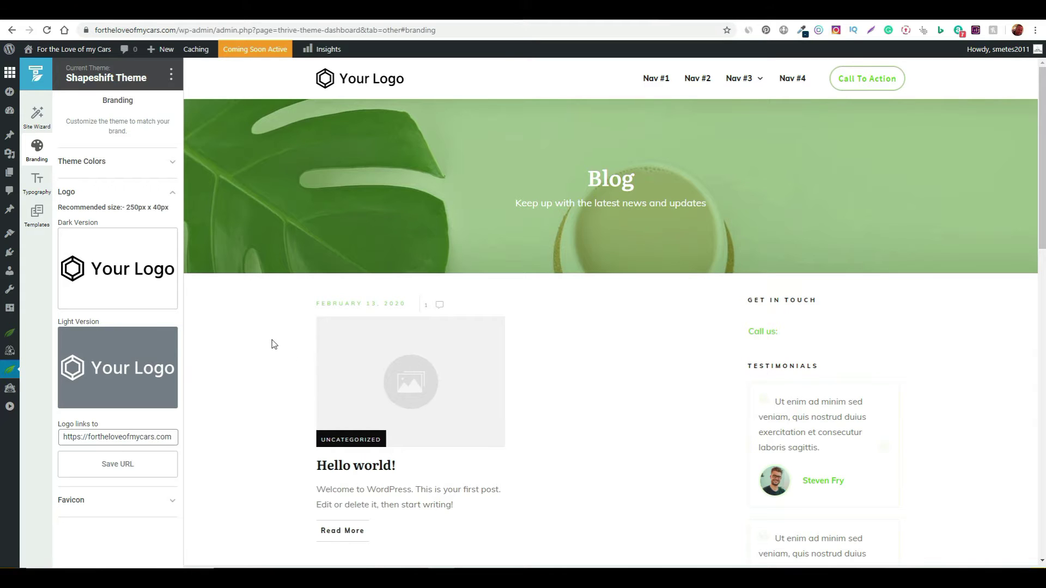
{"action": "scroll", "coordinate": [251, 360], "scroll_direction": "down", "scroll_amount": 2}
{"action": "scroll", "coordinate": [349, 295], "scroll_direction": "up", "scroll_amount": 2}
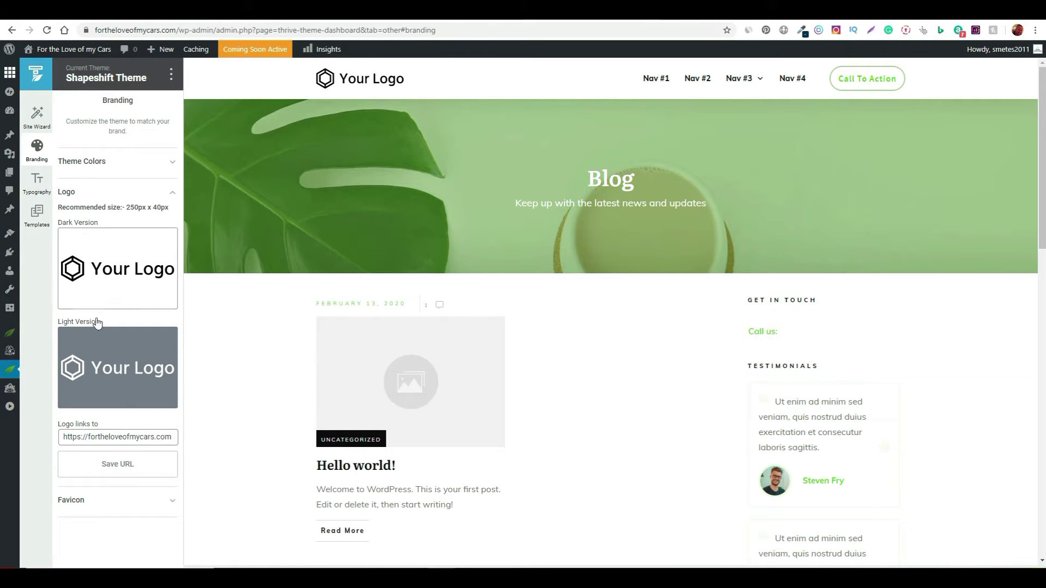
{"action": "left_click", "coordinate": [96, 358]}
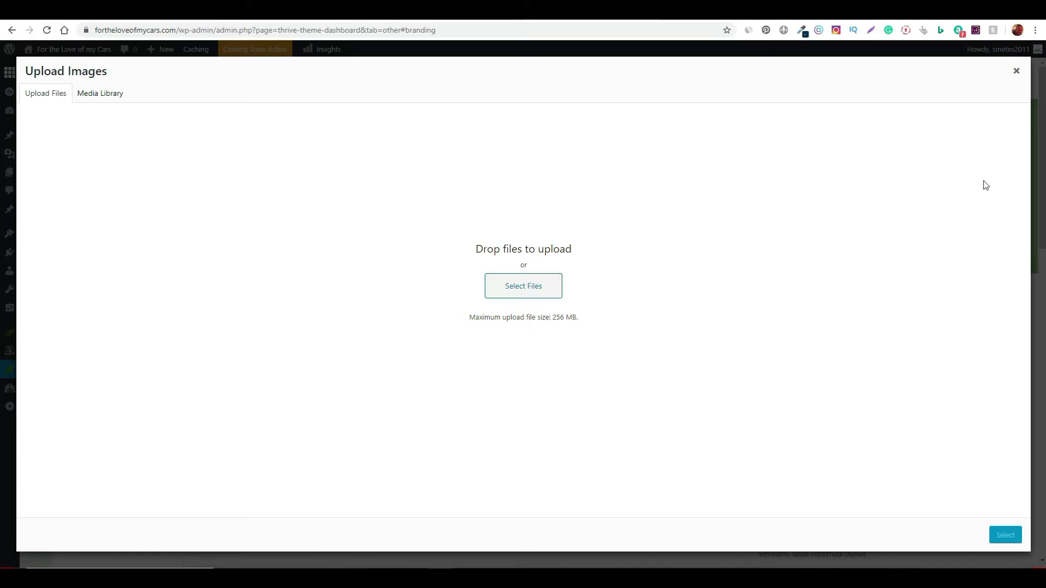
{"action": "left_click", "coordinate": [1015, 71]}
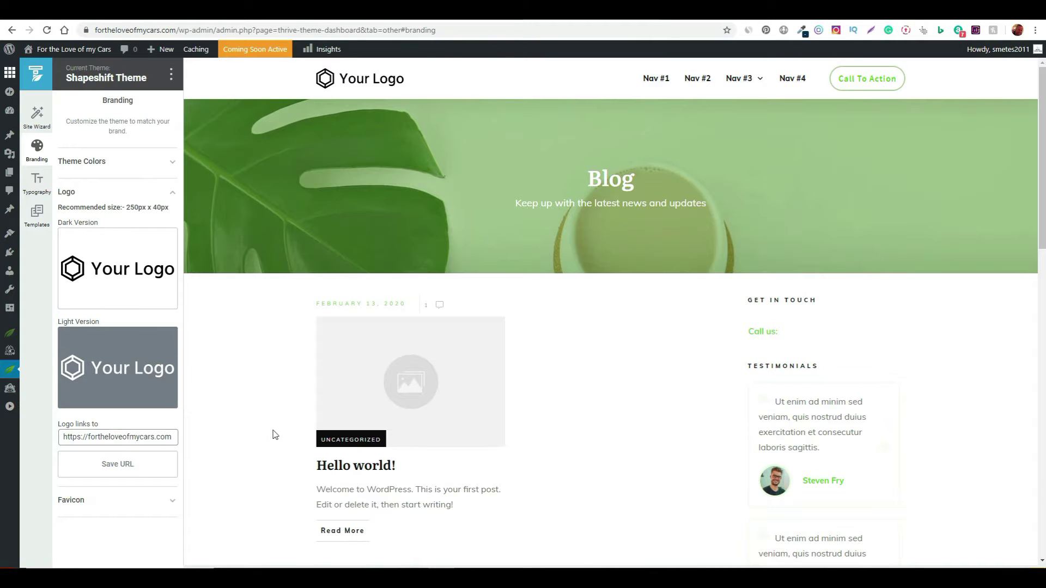
Check the favicon branding settings and collapse them.
{"action": "left_click", "coordinate": [66, 191]}
{"action": "left_click", "coordinate": [173, 223]}
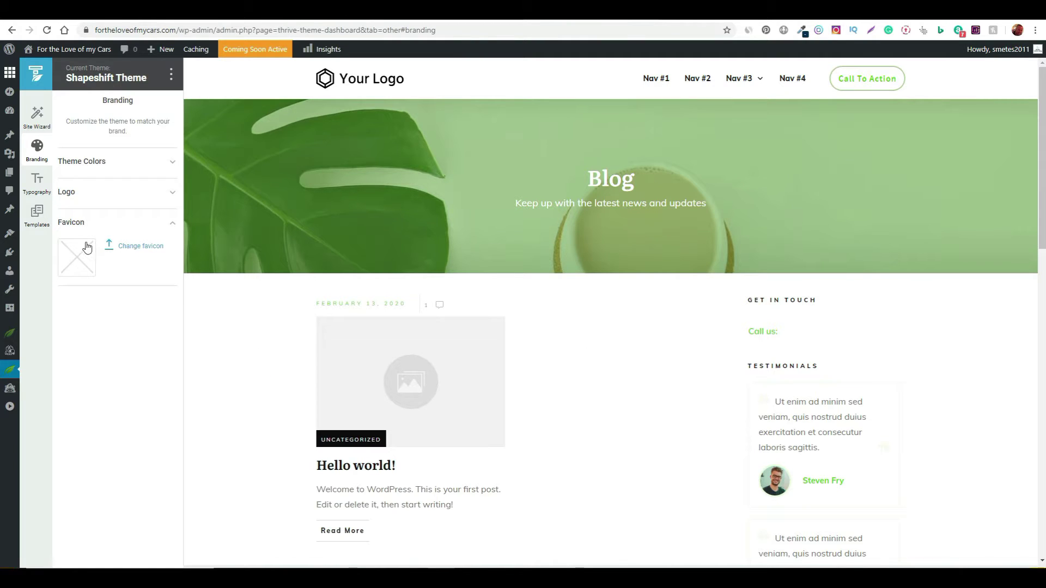
{"action": "left_click", "coordinate": [122, 230]}
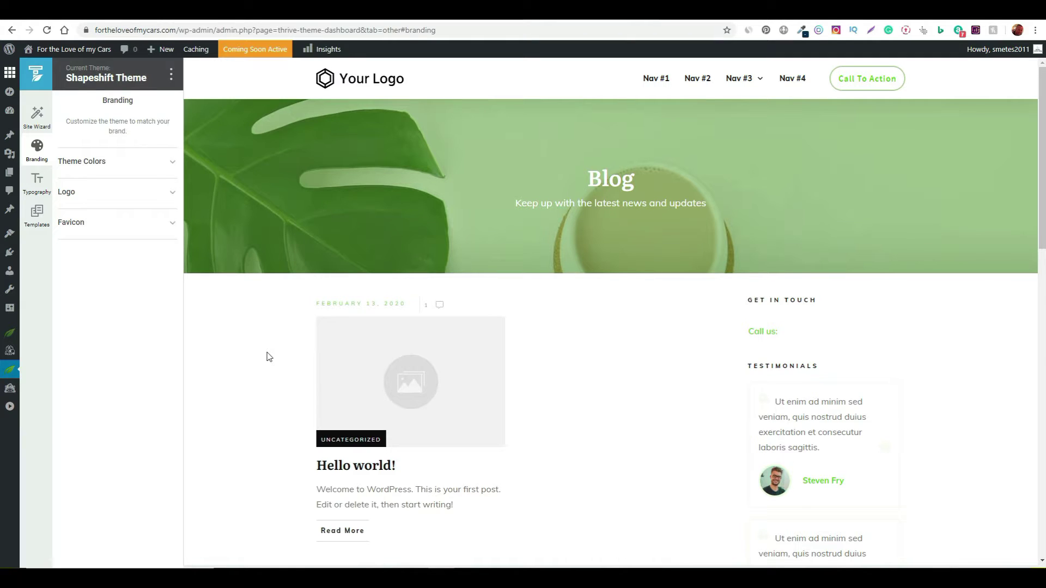
Change the Main Accent color of Pallete 02 to a muted teal green and apply it.
{"action": "scroll", "coordinate": [544, 332], "scroll_direction": "down", "scroll_amount": 13}
{"action": "scroll", "coordinate": [777, 369], "scroll_direction": "up", "scroll_amount": 4}
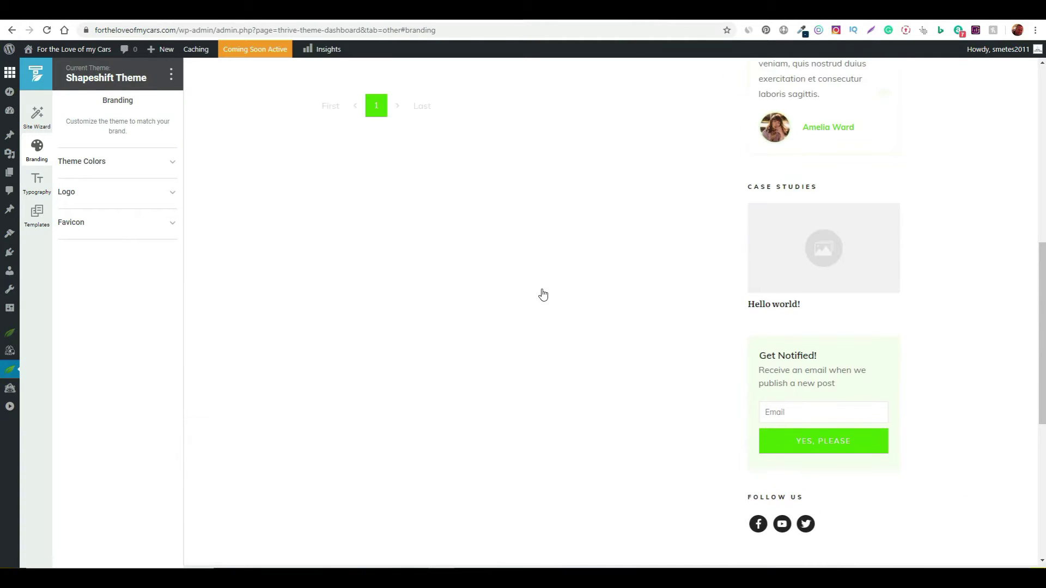
{"action": "scroll", "coordinate": [490, 318], "scroll_direction": "up", "scroll_amount": 3}
{"action": "left_click", "coordinate": [168, 162]}
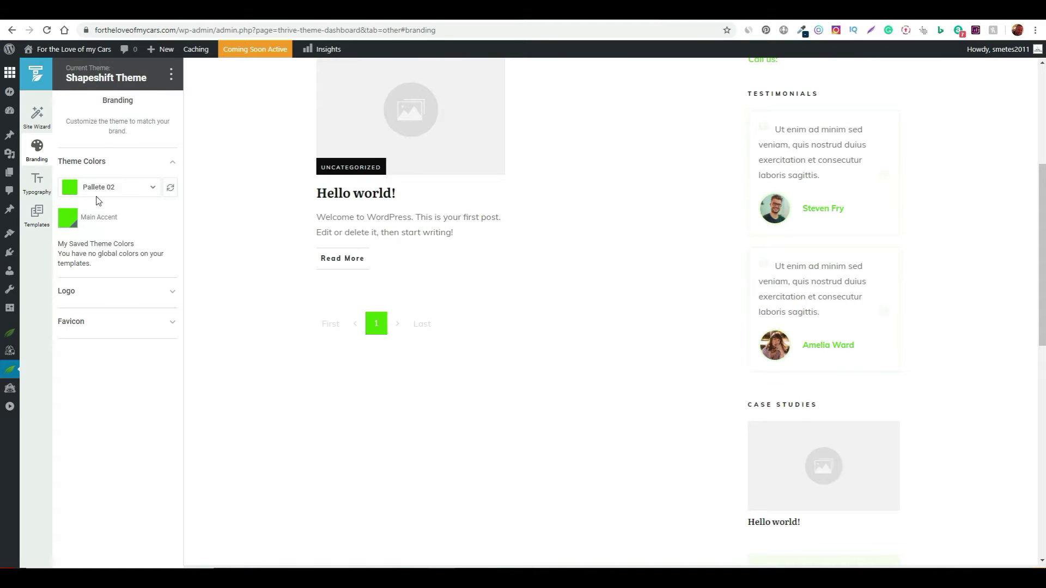
{"action": "left_click", "coordinate": [68, 220]}
{"action": "left_click_drag", "start_coordinate": [109, 313], "coordinate": [102, 276]}
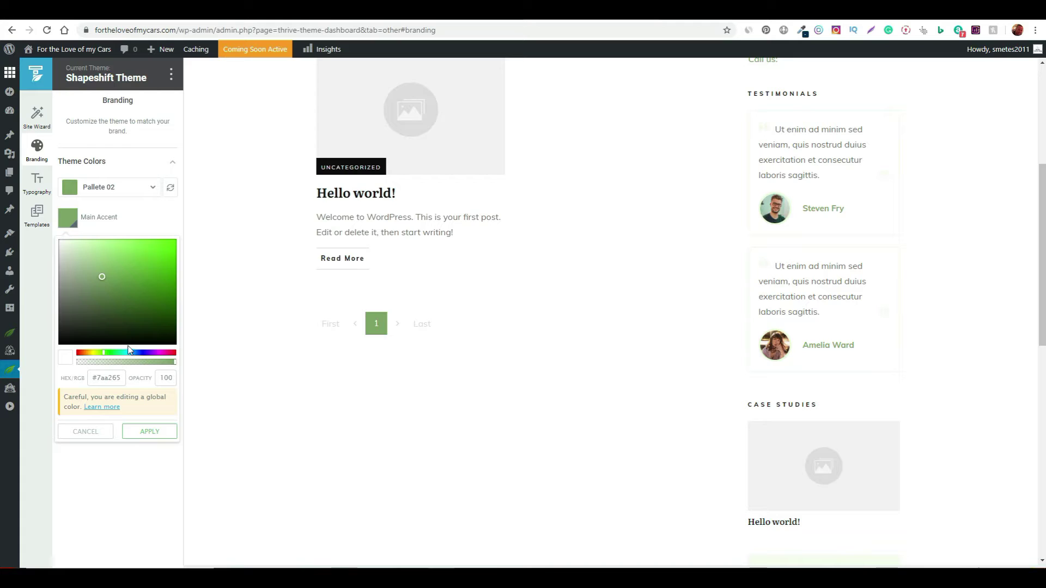
{"action": "left_click", "coordinate": [124, 353]}
{"action": "left_click", "coordinate": [123, 276]}
{"action": "left_click", "coordinate": [150, 431]}
Examine the whole blog page preview, including the sidebar and opt-in form, with the new accent color.
{"action": "scroll", "coordinate": [501, 422], "scroll_direction": "down", "scroll_amount": 3}
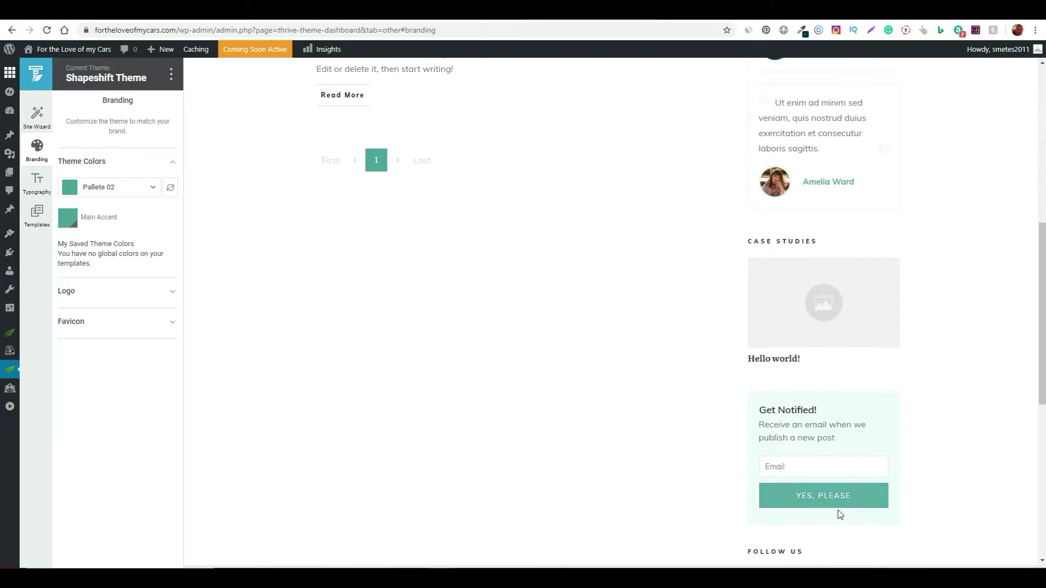
{"action": "scroll", "coordinate": [588, 483], "scroll_direction": "up", "scroll_amount": 8}
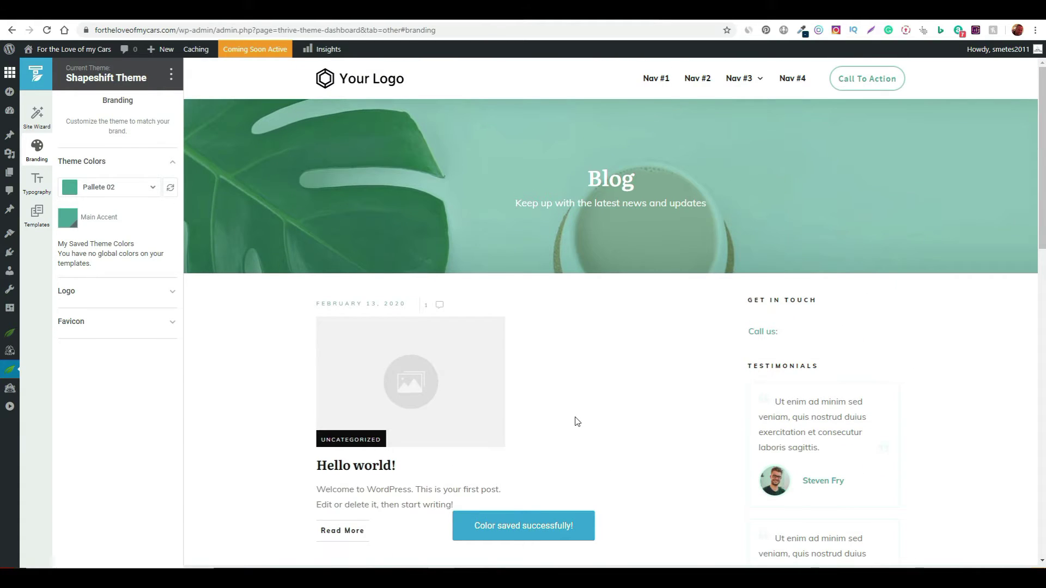
{"action": "scroll", "coordinate": [577, 420], "scroll_direction": "down", "scroll_amount": 4}
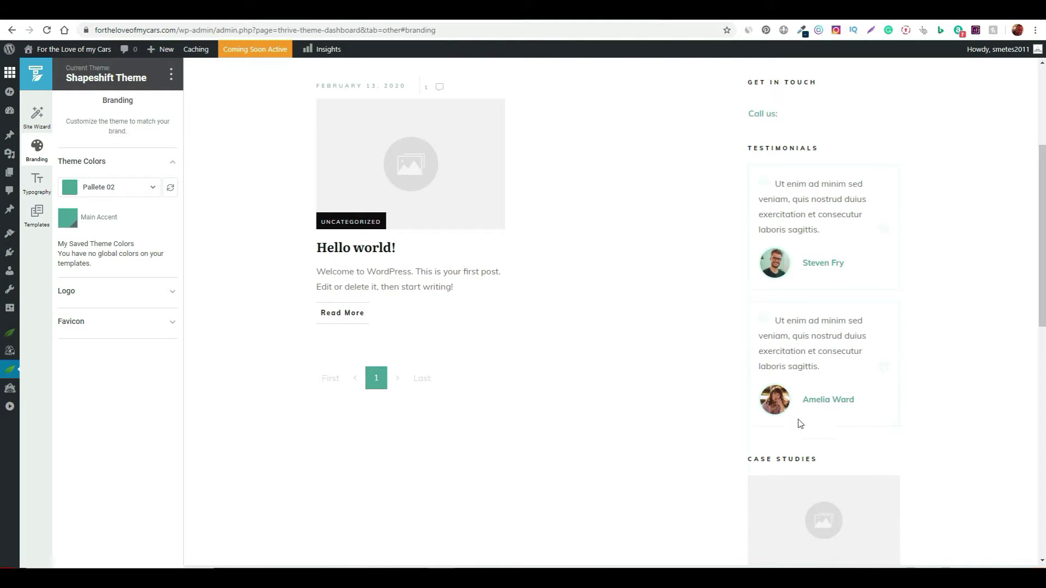
{"action": "scroll", "coordinate": [681, 470], "scroll_direction": "down", "scroll_amount": 8}
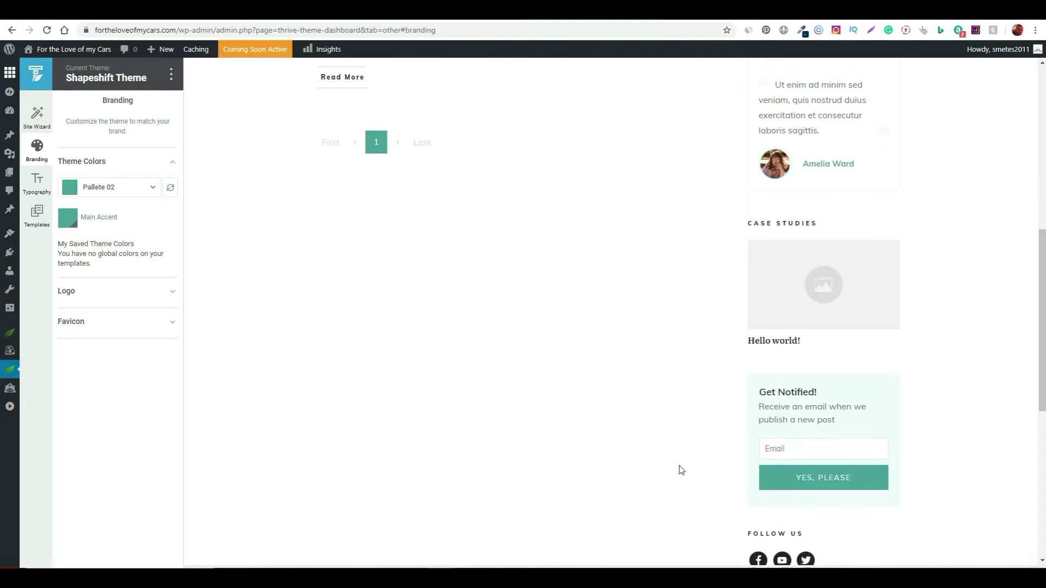
{"action": "scroll", "coordinate": [680, 469], "scroll_direction": "down", "scroll_amount": 4}
{"action": "scroll", "coordinate": [681, 469], "scroll_direction": "up", "scroll_amount": 5}
{"action": "scroll", "coordinate": [681, 469], "scroll_direction": "up", "scroll_amount": 10}
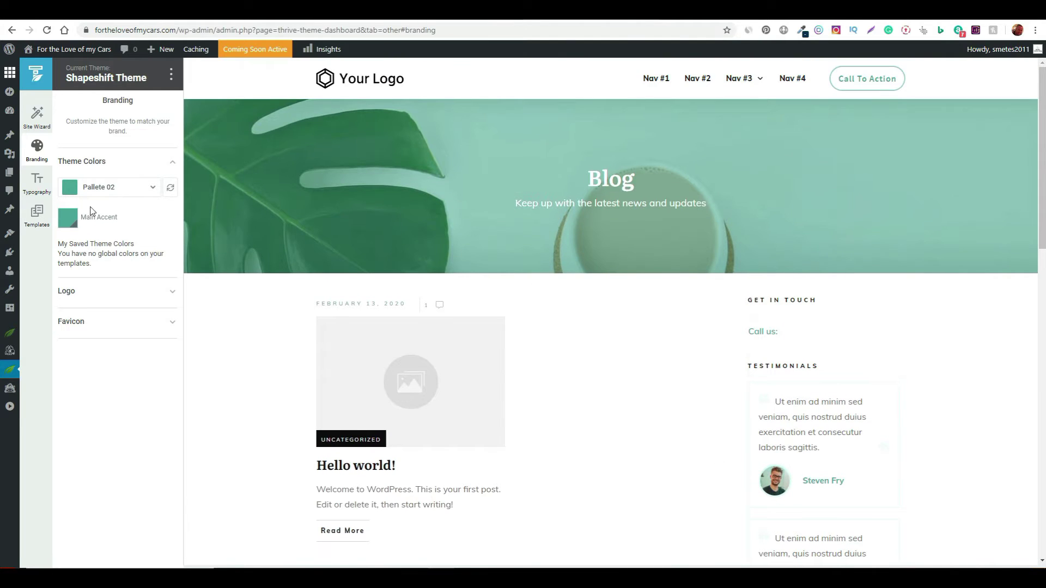
Open the theme's typography settings and create a new typography set, keeping its default name.
{"action": "left_click", "coordinate": [37, 186]}
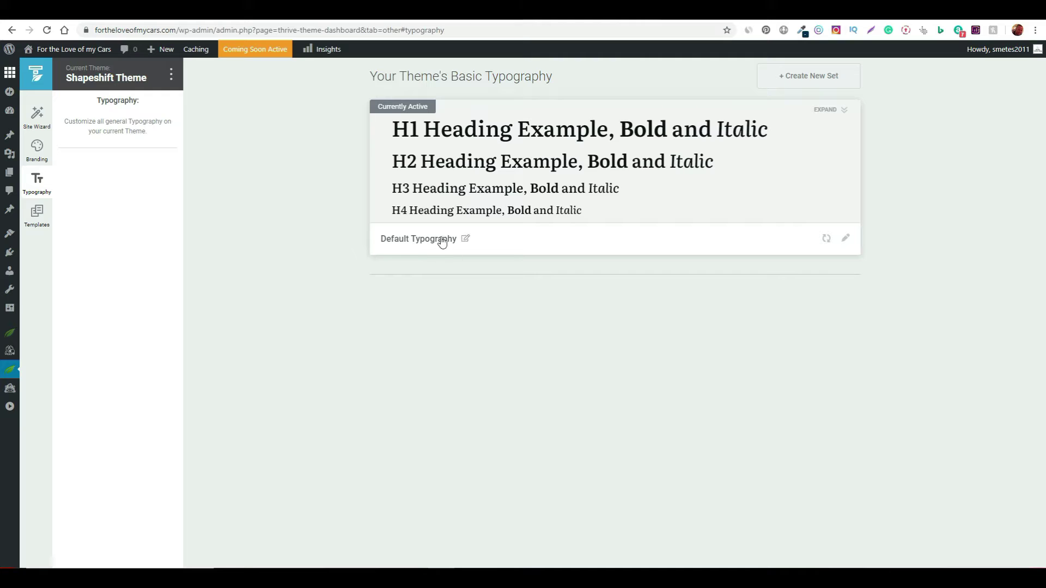
{"action": "left_click", "coordinate": [797, 77]}
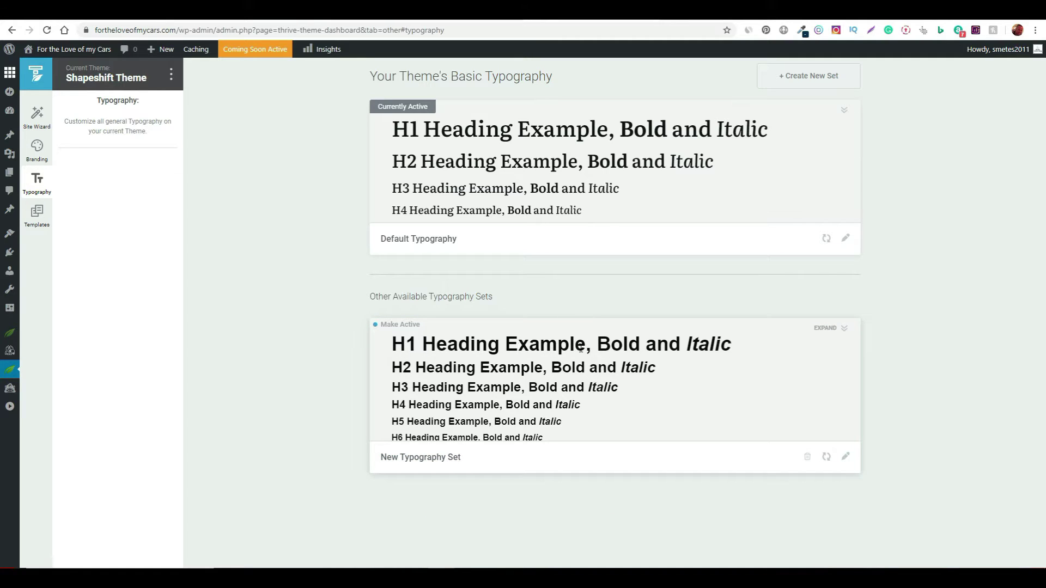
{"action": "left_click", "coordinate": [429, 457]}
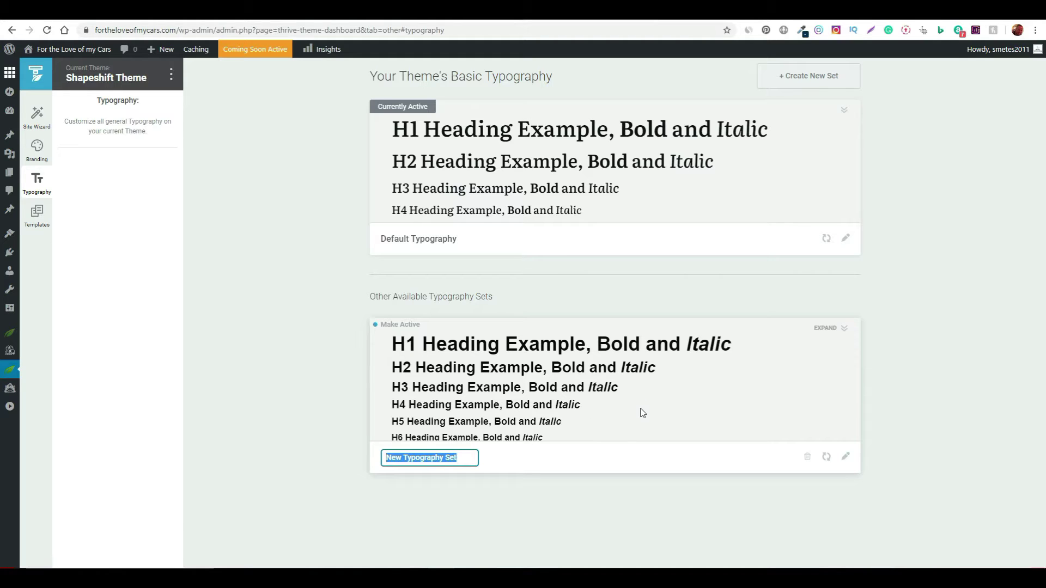
{"action": "left_click", "coordinate": [638, 412]}
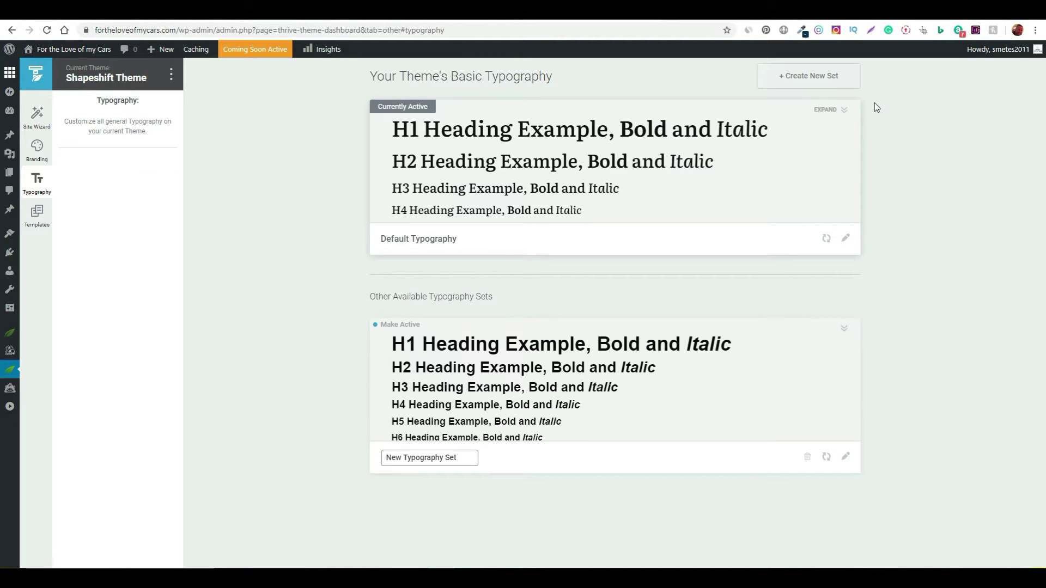
Expand the active Default Typography set, review its heading, paragraph, list, link and blockquote samples, and collapse it.
{"action": "left_click", "coordinate": [824, 110]}
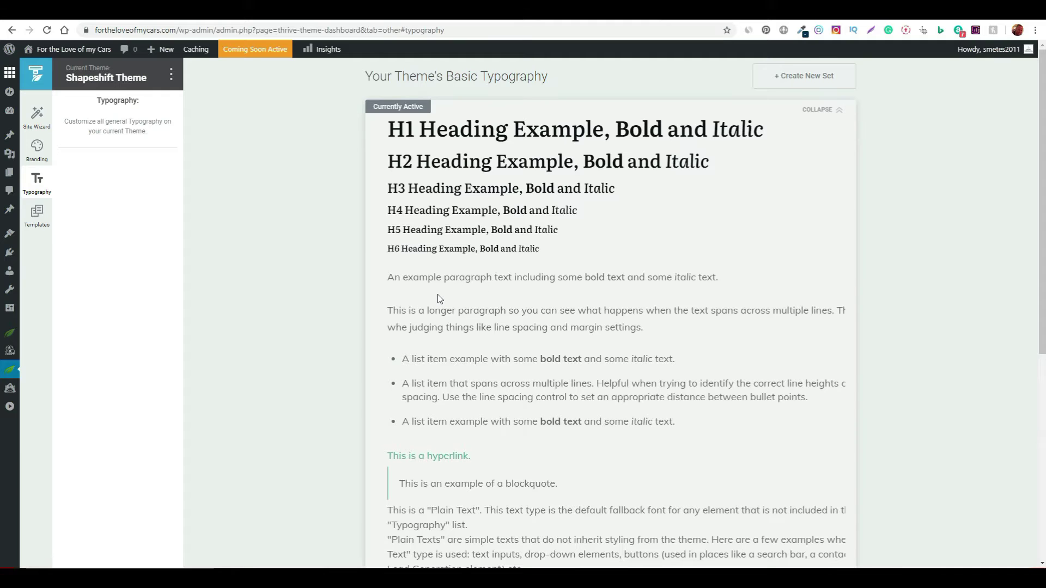
{"action": "scroll", "coordinate": [439, 299], "scroll_direction": "down", "scroll_amount": 3}
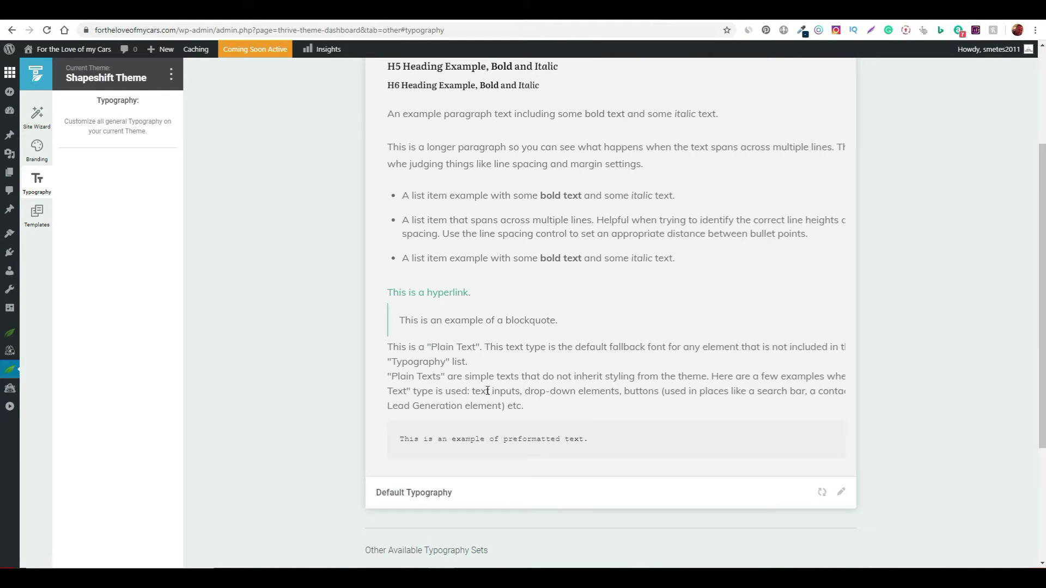
{"action": "scroll", "coordinate": [553, 353], "scroll_direction": "up", "scroll_amount": 3}
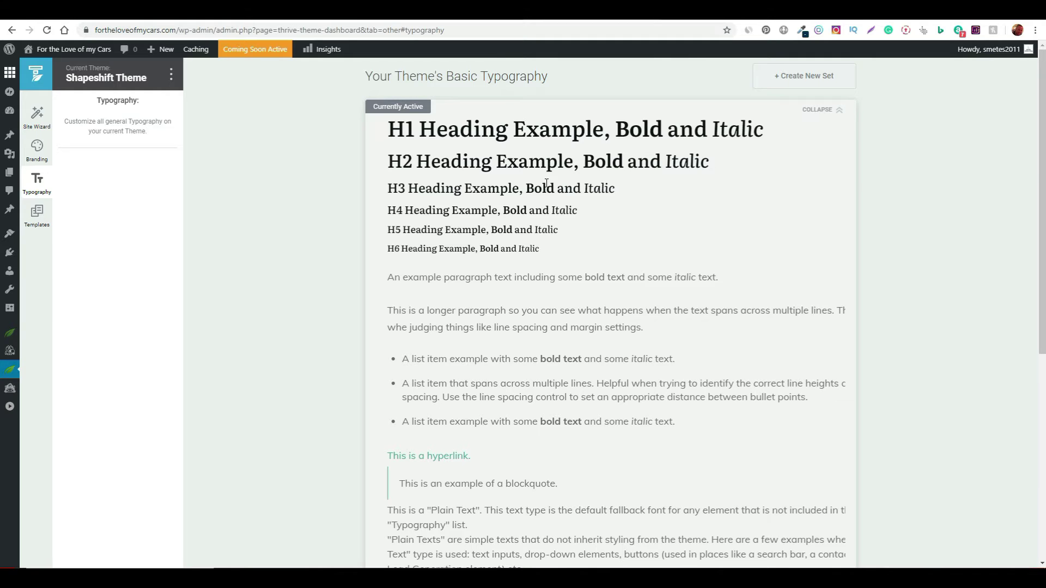
{"action": "scroll", "coordinate": [552, 280], "scroll_direction": "down", "scroll_amount": 6}
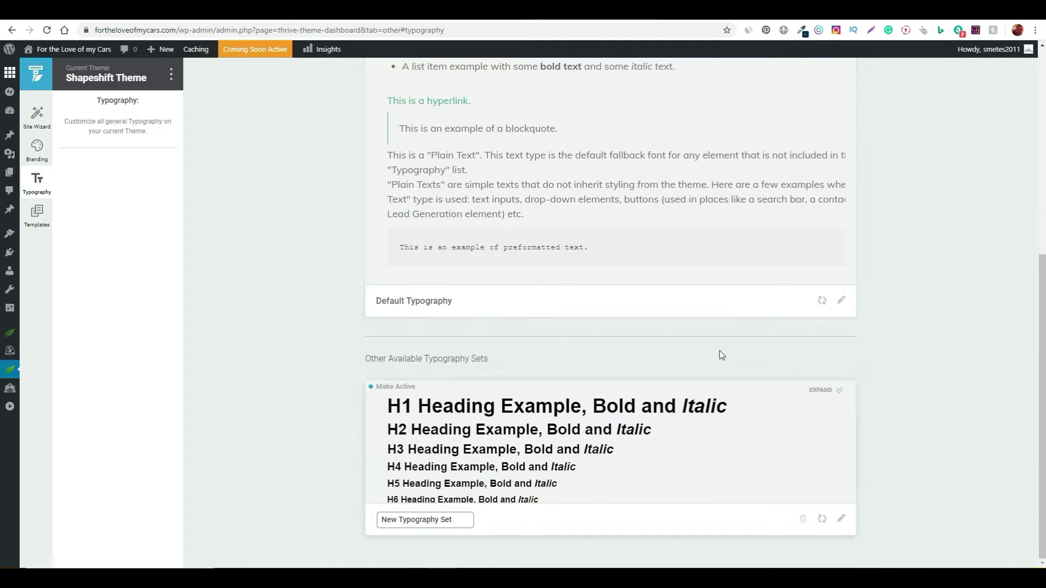
{"action": "scroll", "coordinate": [724, 369], "scroll_direction": "up", "scroll_amount": 6}
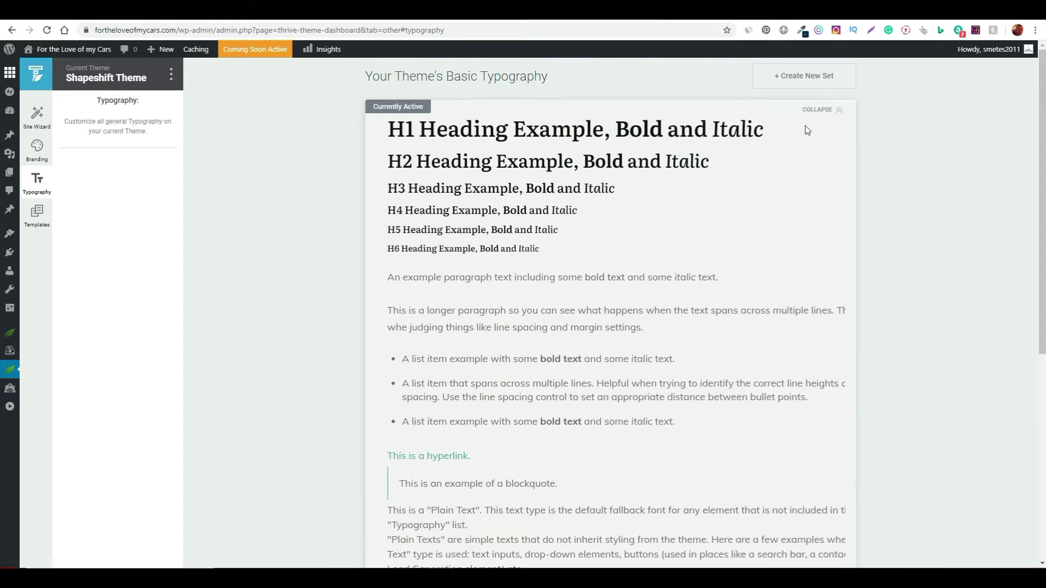
{"action": "left_click", "coordinate": [817, 110]}
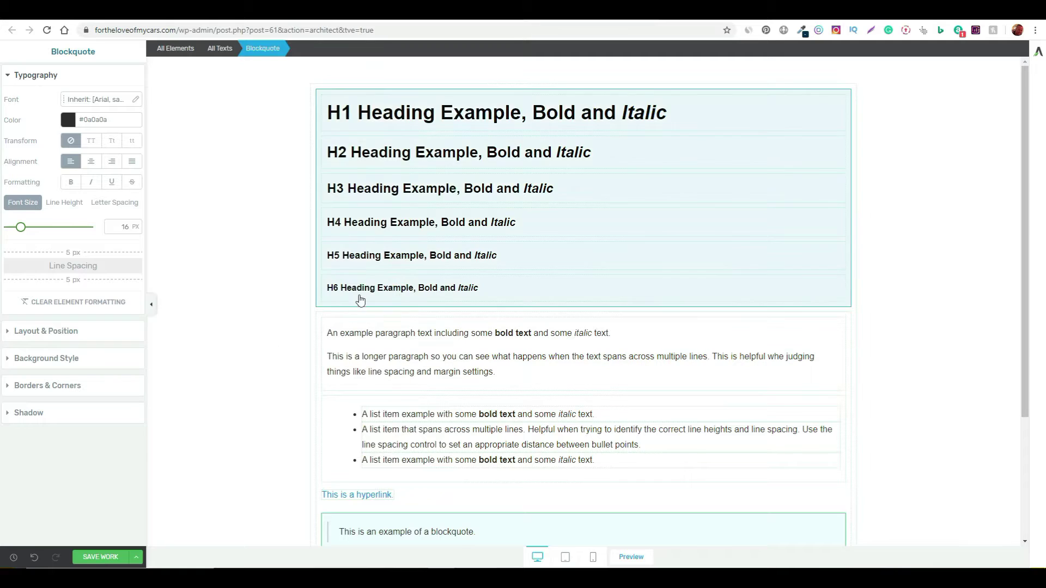
Inspect the heading typography options of the new set, including the font source choices for the H1 heading.
{"action": "left_click", "coordinate": [445, 116]}
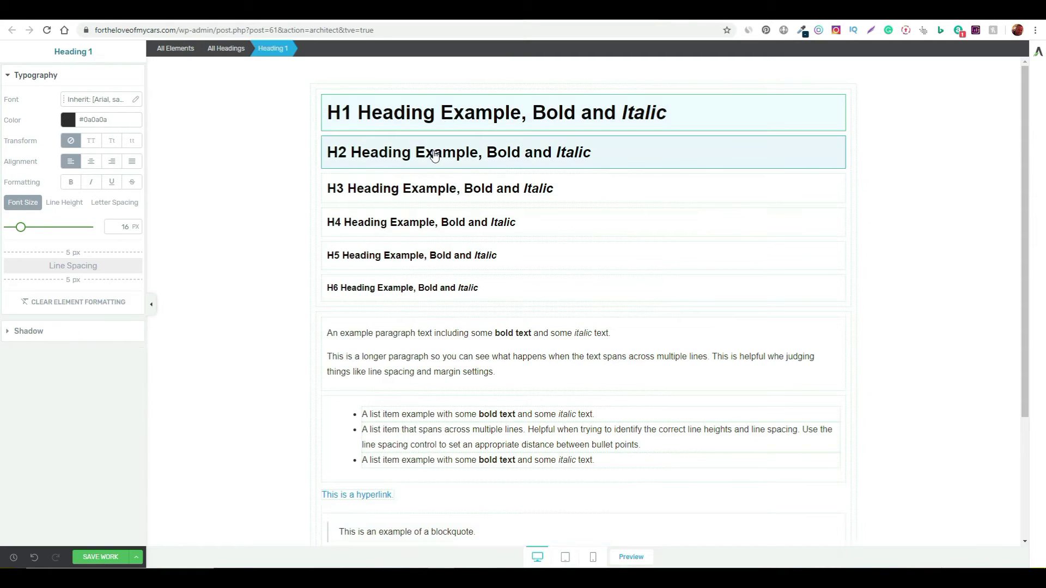
{"action": "left_click", "coordinate": [428, 190]}
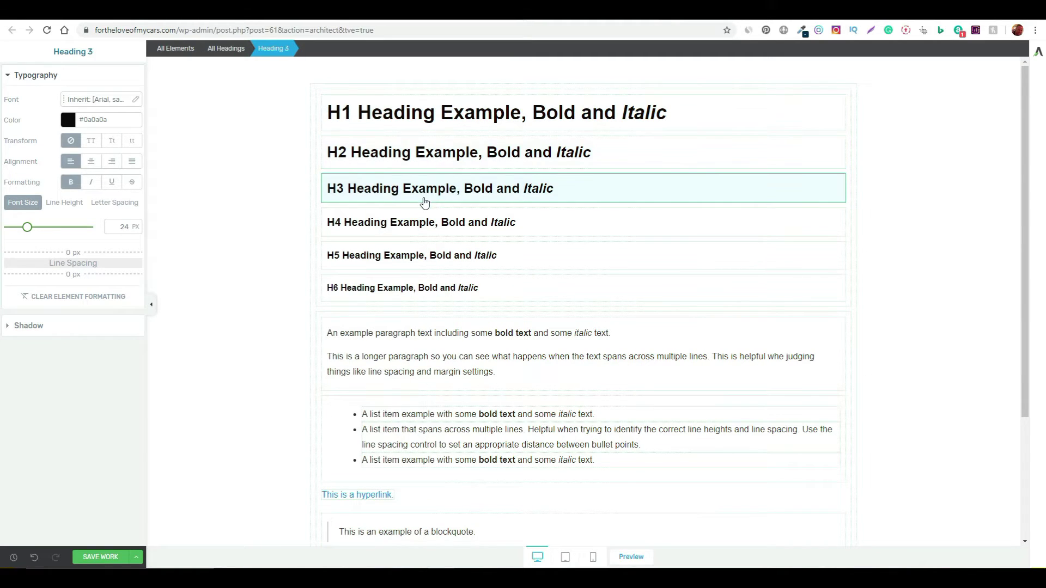
{"action": "left_click", "coordinate": [371, 116]}
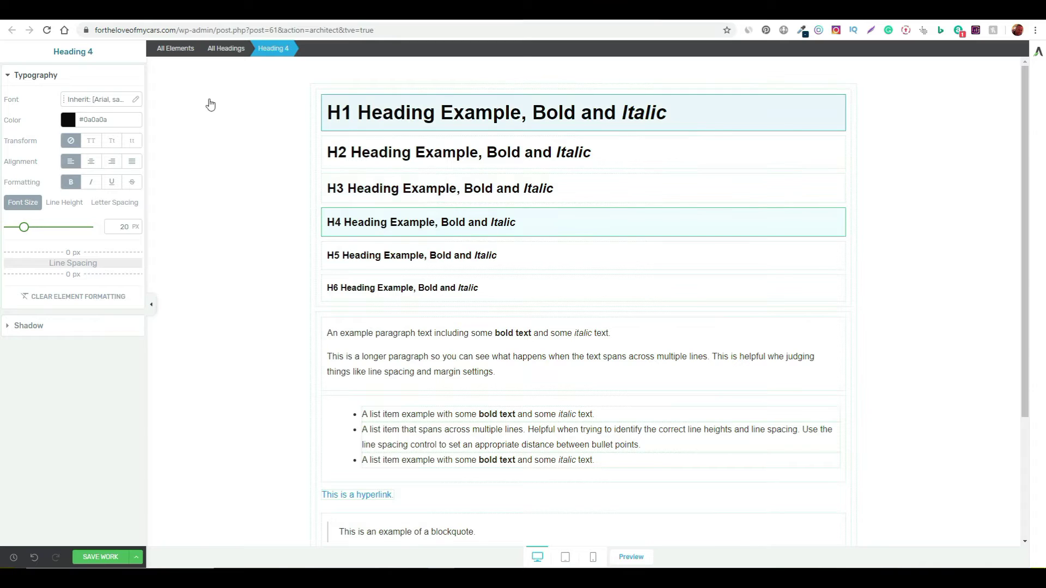
{"action": "left_click", "coordinate": [95, 100]}
{"action": "left_click", "coordinate": [121, 137]}
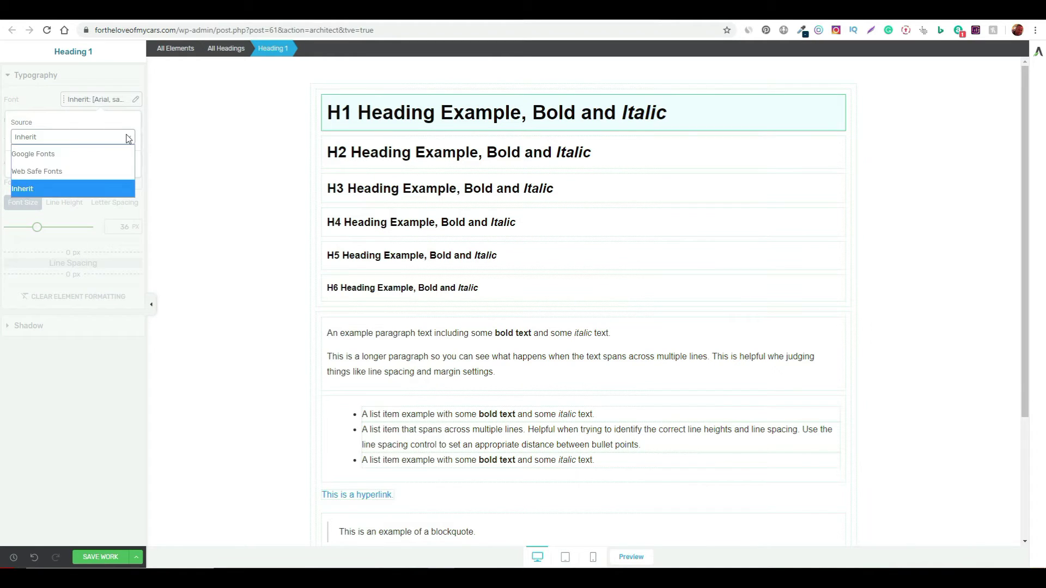
{"action": "left_click", "coordinate": [40, 99]}
{"action": "left_click", "coordinate": [50, 168]}
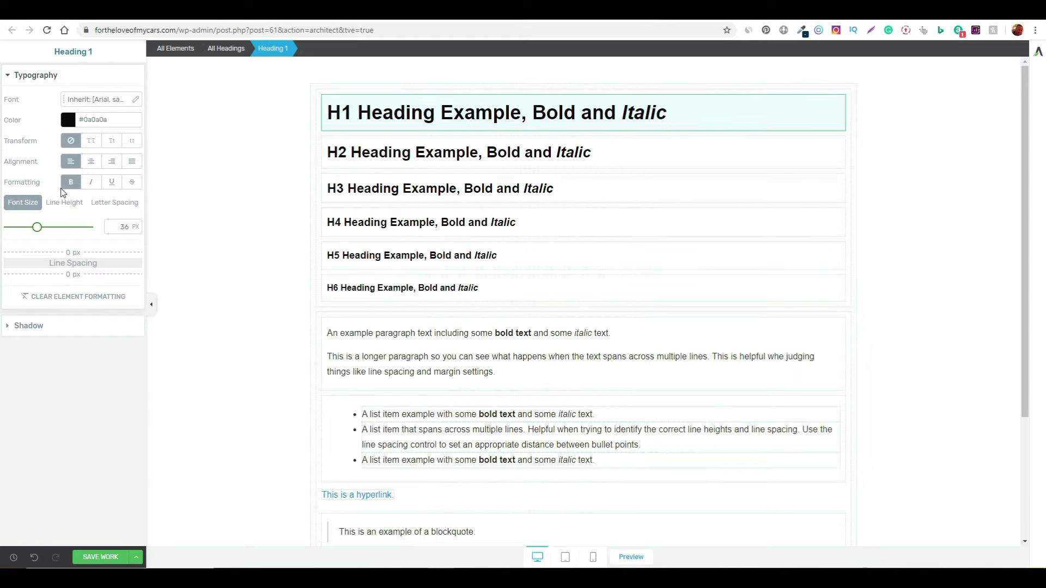
Try a 43 px font size and centered alignment on the H1 heading, clearing its formatting and restoring left alignment.
{"action": "left_click_drag", "start_coordinate": [37, 226], "coordinate": [39, 227]}
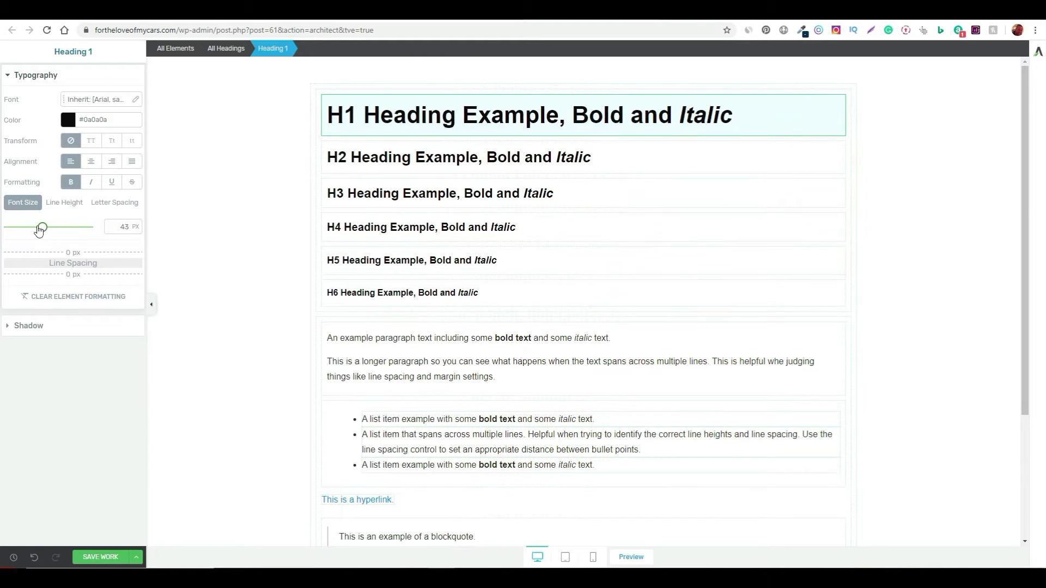
{"action": "left_click", "coordinate": [89, 297]}
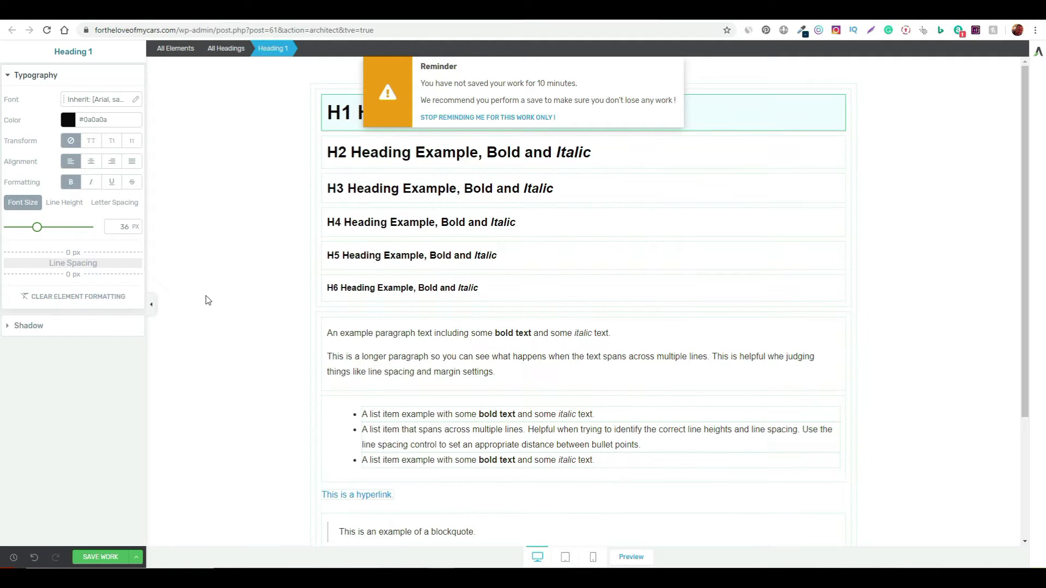
{"action": "left_click", "coordinate": [90, 166]}
{"action": "left_click", "coordinate": [70, 164]}
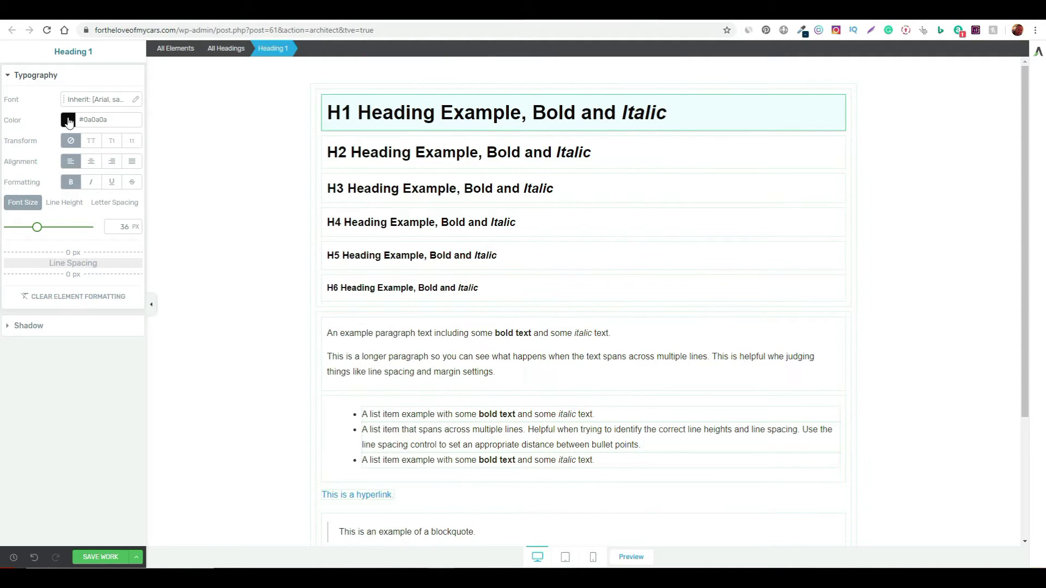
Try a red text color (#c94949) on the H1 heading and discard it.
{"action": "left_click", "coordinate": [68, 120]}
{"action": "left_click", "coordinate": [89, 161]}
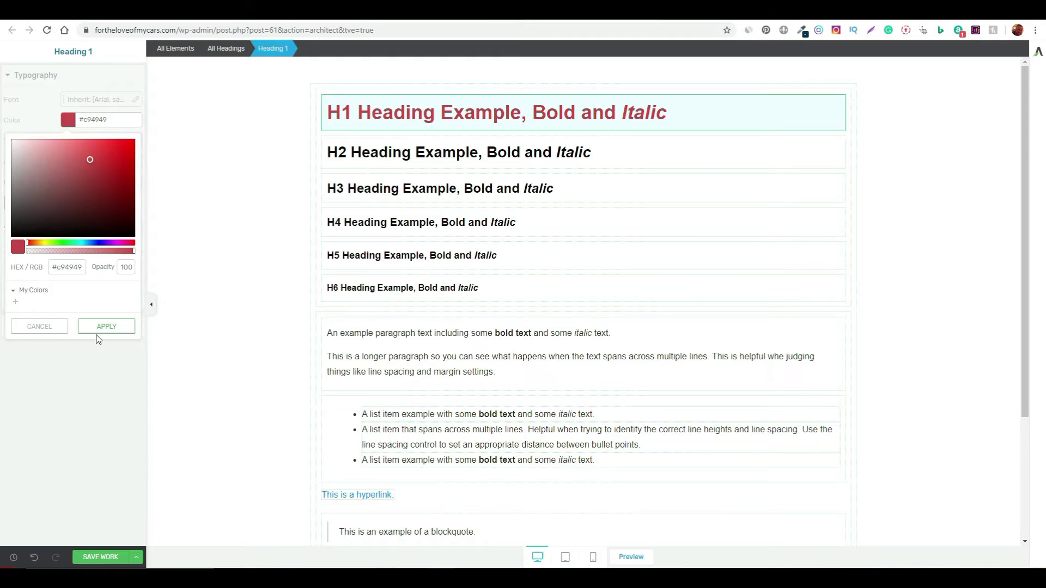
{"action": "left_click", "coordinate": [41, 327]}
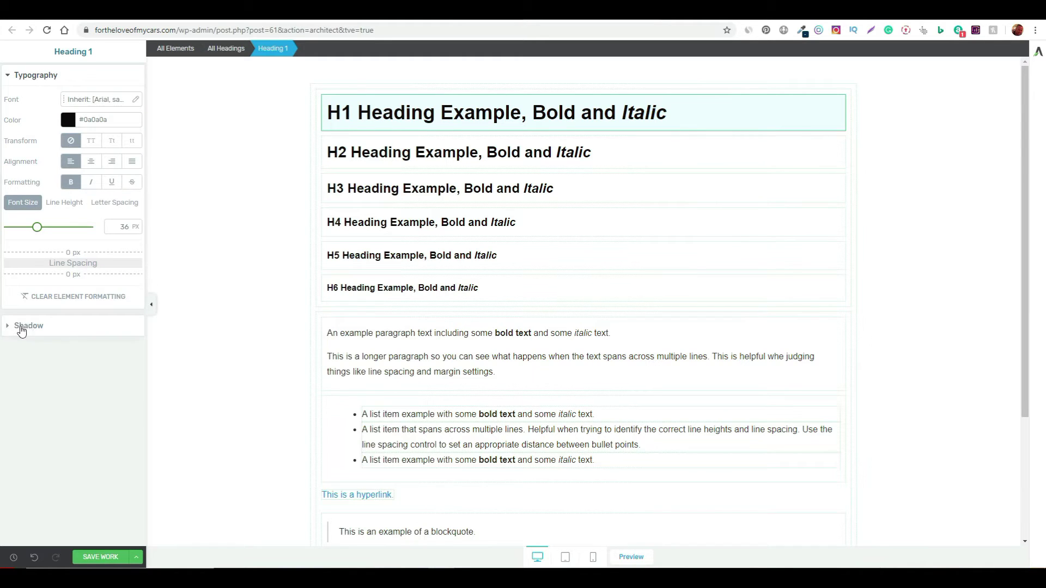
Review the typography settings of the smaller headings, paragraph, list items and plain text in the new set.
{"action": "left_click", "coordinate": [425, 185]}
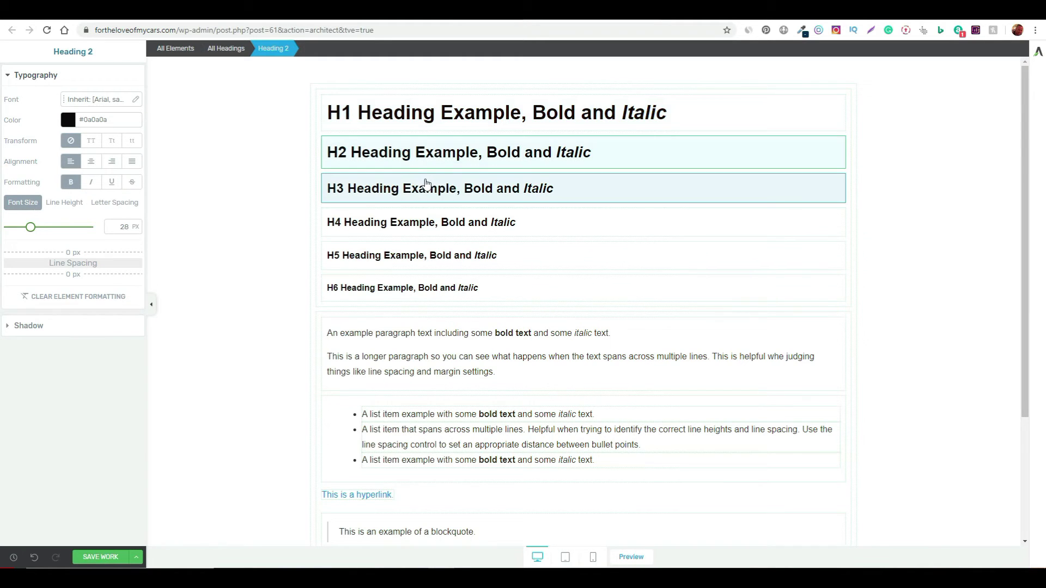
{"action": "left_click", "coordinate": [409, 229]}
{"action": "left_click", "coordinate": [402, 259]}
{"action": "left_click", "coordinate": [406, 289]}
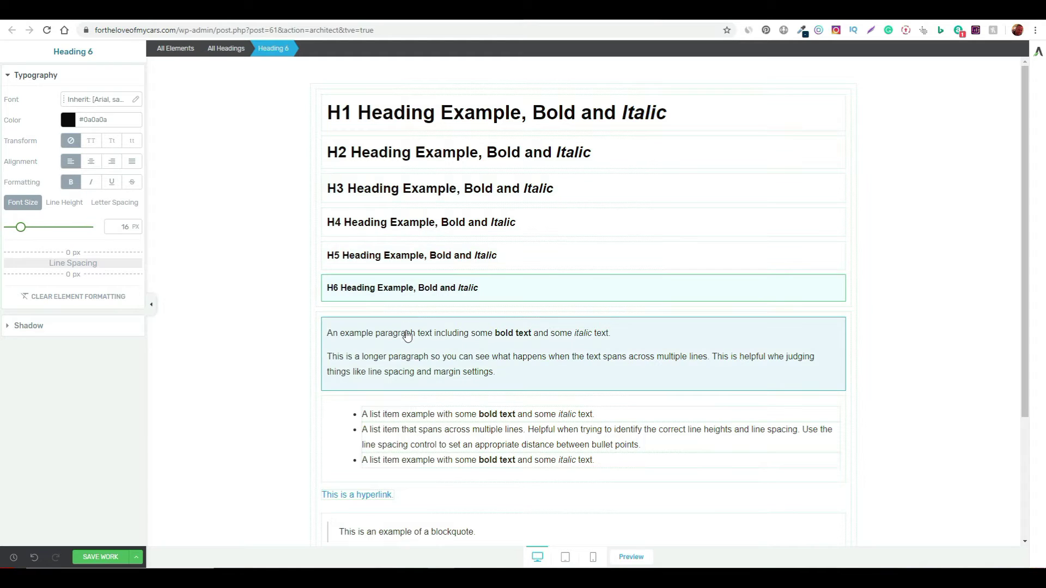
{"action": "left_click", "coordinate": [408, 337]}
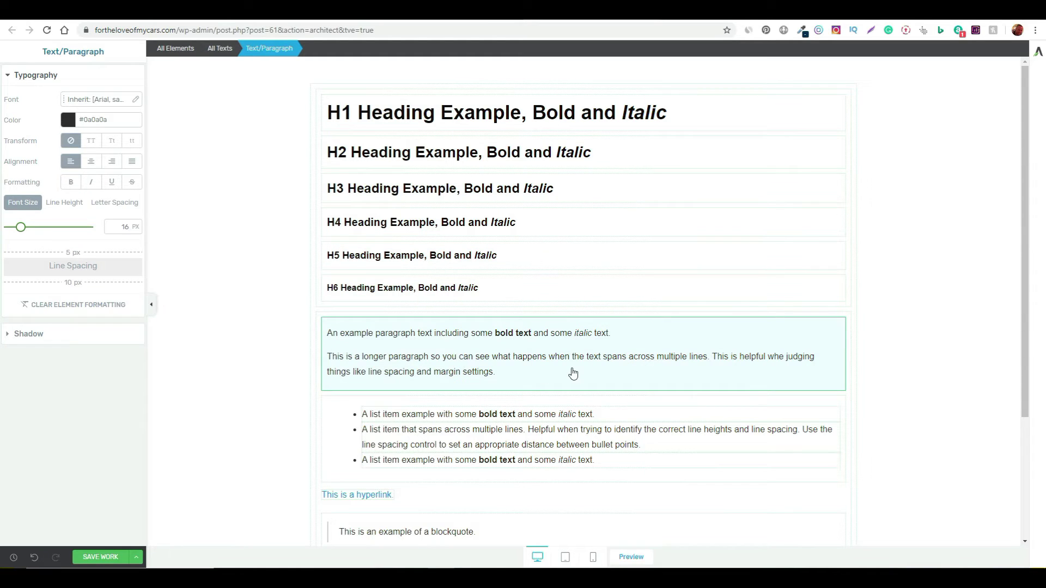
{"action": "left_click", "coordinate": [441, 429]}
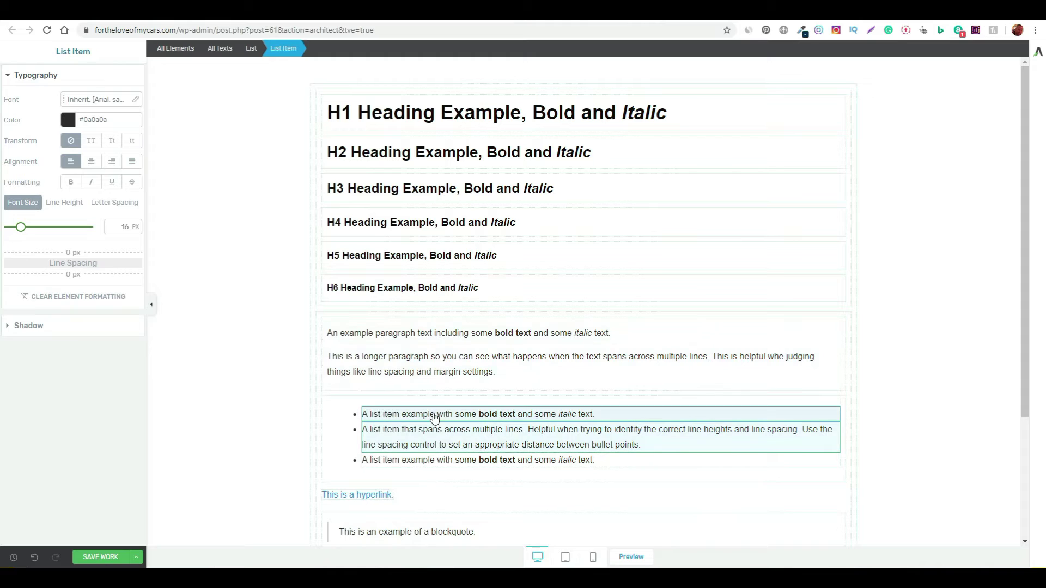
{"action": "scroll", "coordinate": [410, 427], "scroll_direction": "down", "scroll_amount": 1}
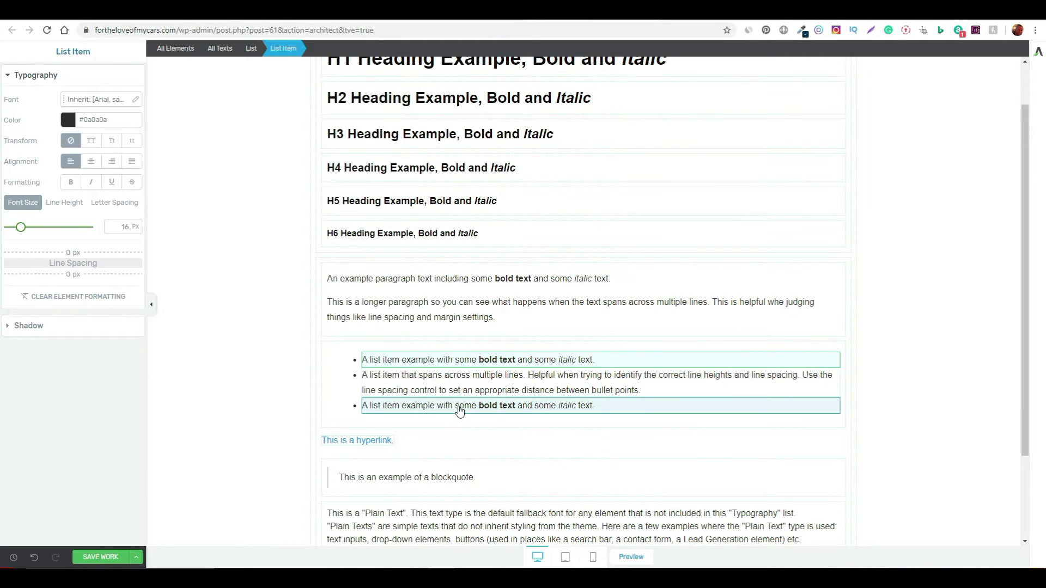
{"action": "scroll", "coordinate": [483, 436], "scroll_direction": "down", "scroll_amount": 2}
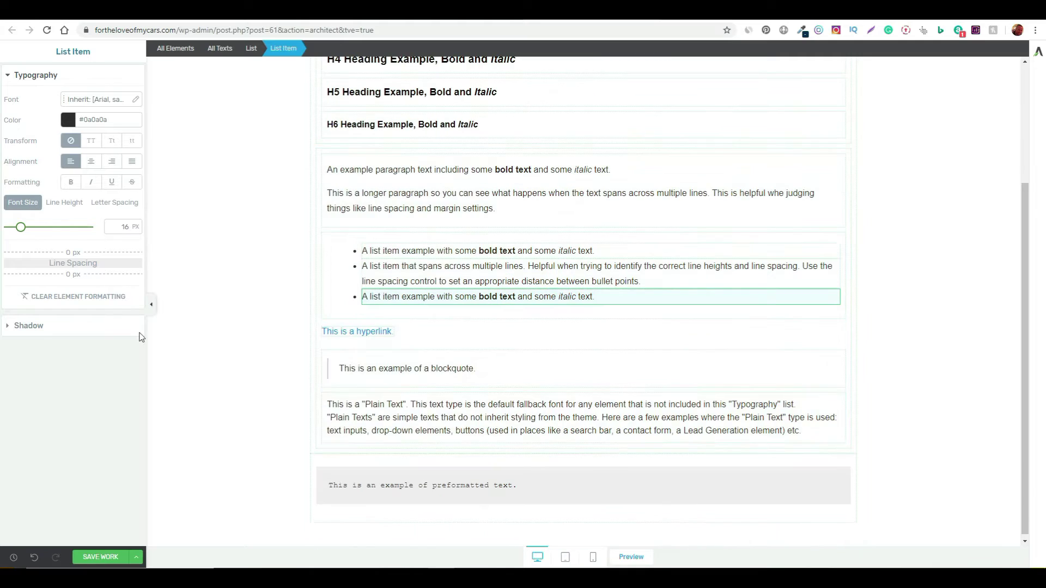
{"action": "left_click", "coordinate": [427, 424]}
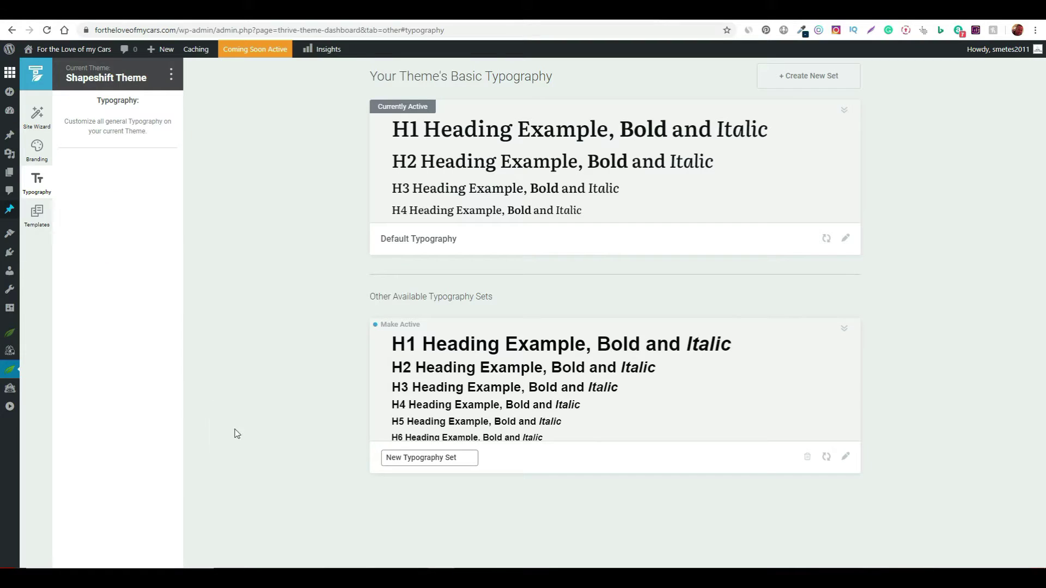
Review the theme's single content and list templates.
{"action": "left_click", "coordinate": [34, 215]}
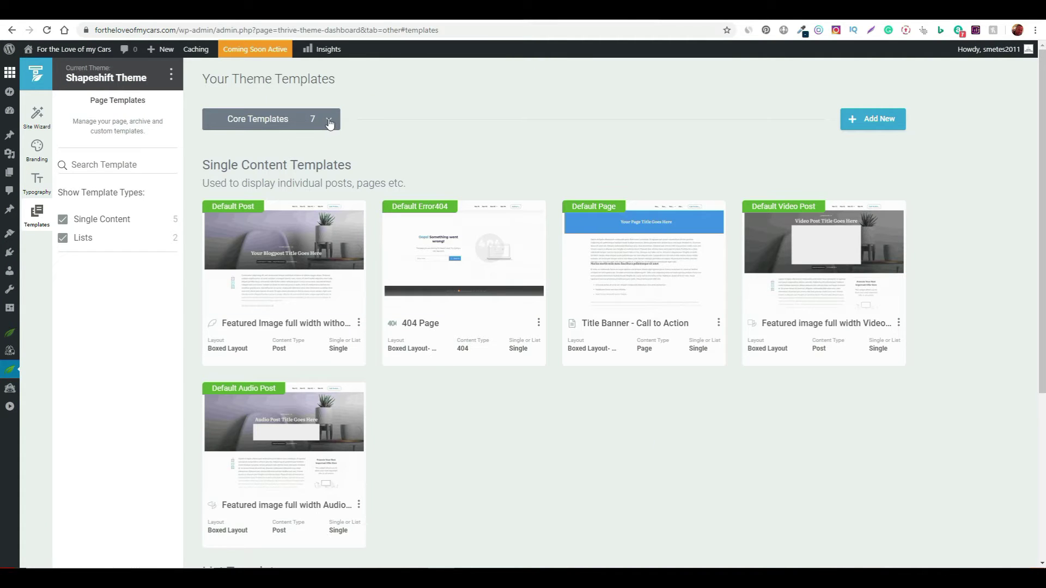
{"action": "mouse_move", "coordinate": [665, 322]}
{"action": "mouse_move", "coordinate": [481, 261]}
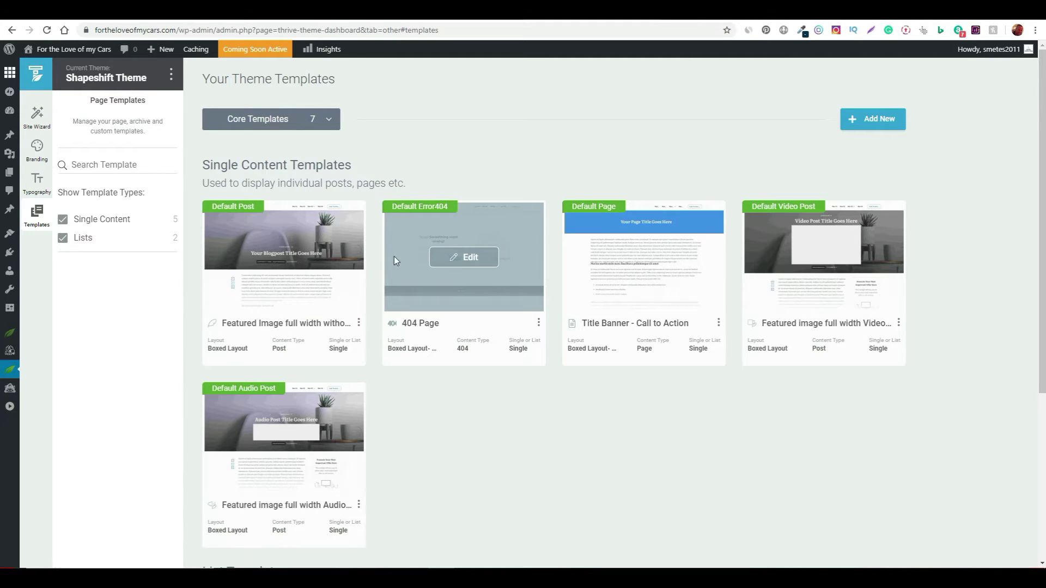
{"action": "scroll", "coordinate": [463, 408], "scroll_direction": "down", "scroll_amount": 5}
{"action": "scroll", "coordinate": [611, 478], "scroll_direction": "up", "scroll_amount": 5}
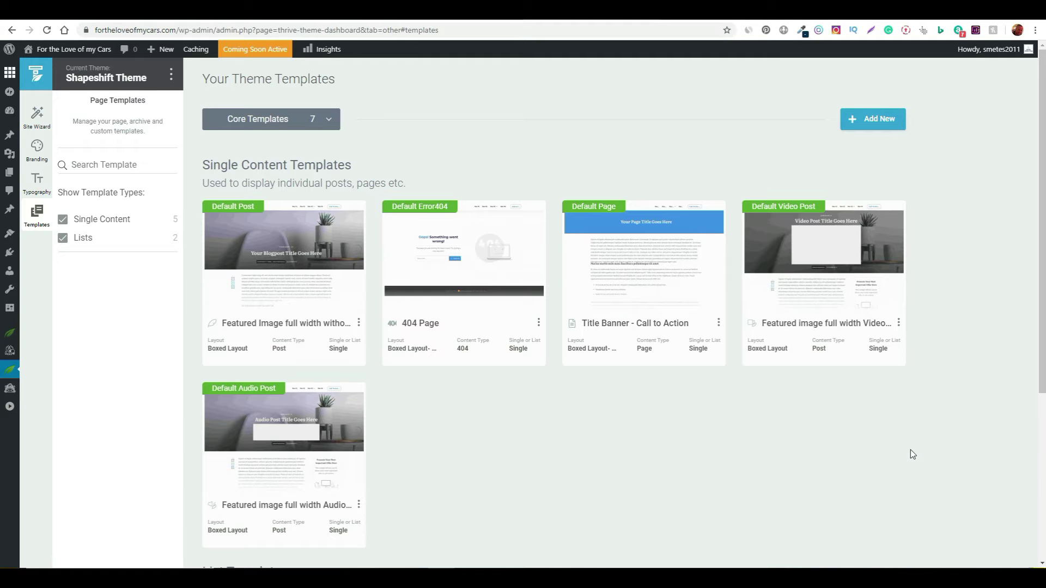
Inspect the options for adding a new template, close them without creating one, and look through the existing templates again.
{"action": "left_click", "coordinate": [871, 119]}
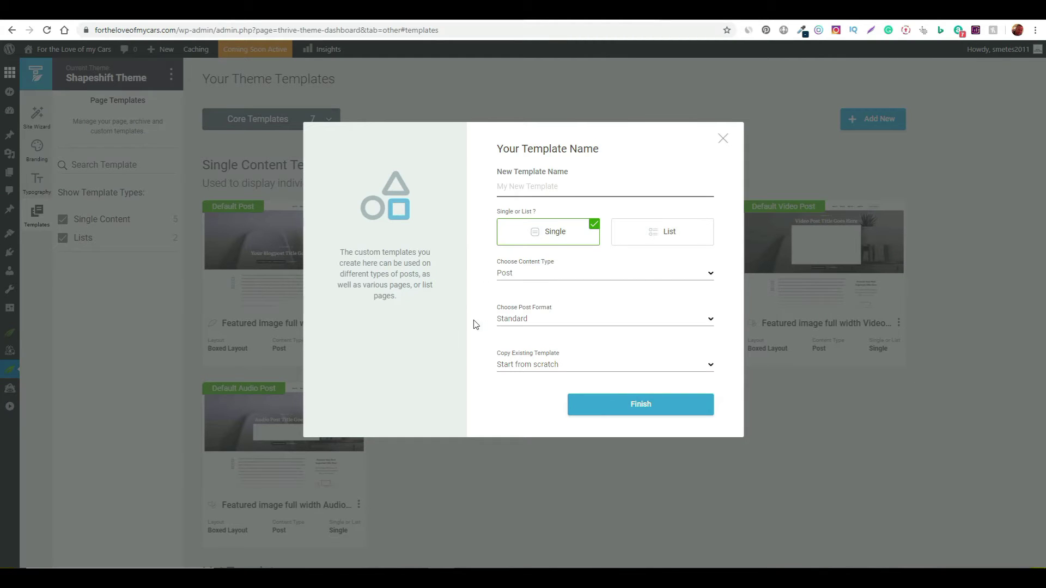
{"action": "left_click", "coordinate": [847, 203]}
{"action": "scroll", "coordinate": [972, 314], "scroll_direction": "down", "scroll_amount": 3}
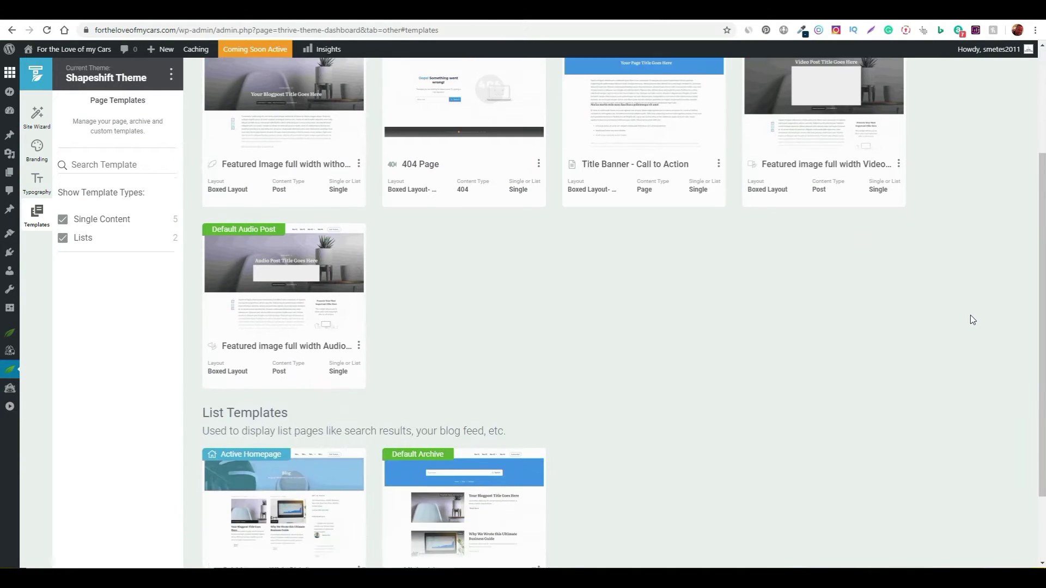
{"action": "scroll", "coordinate": [970, 318], "scroll_direction": "up", "scroll_amount": 3}
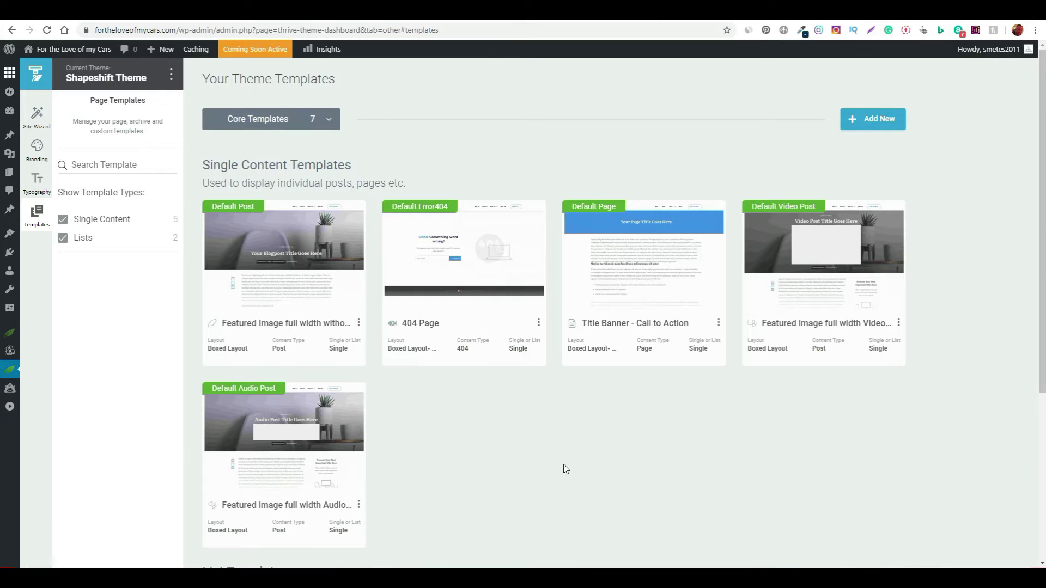
{"action": "scroll", "coordinate": [564, 469], "scroll_direction": "down", "scroll_amount": 5}
{"action": "scroll", "coordinate": [625, 474], "scroll_direction": "up", "scroll_amount": 5}
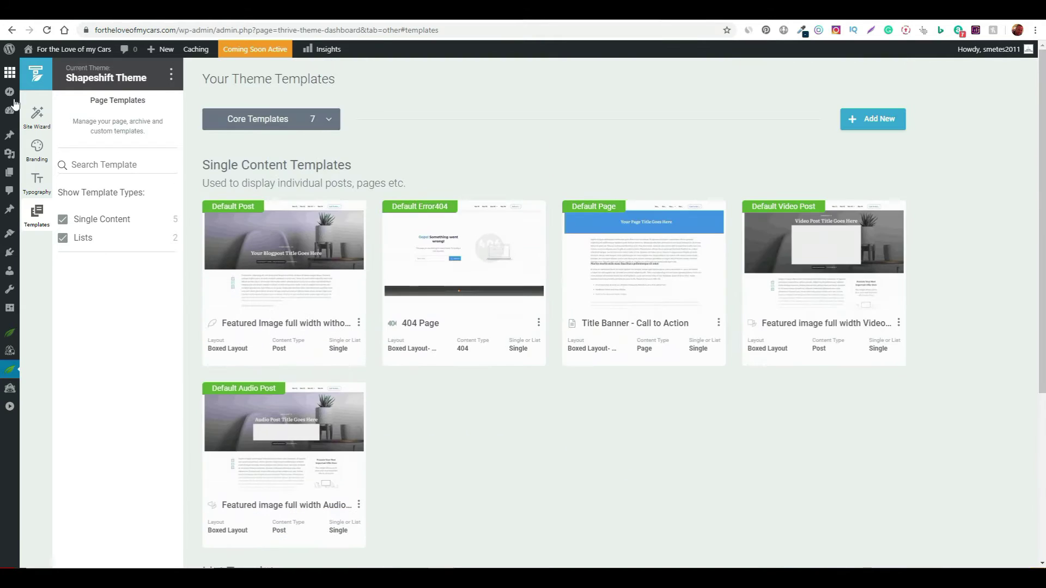
Start the Site Wizard and accept the placeholder logo for the site.
{"action": "left_click", "coordinate": [36, 119]}
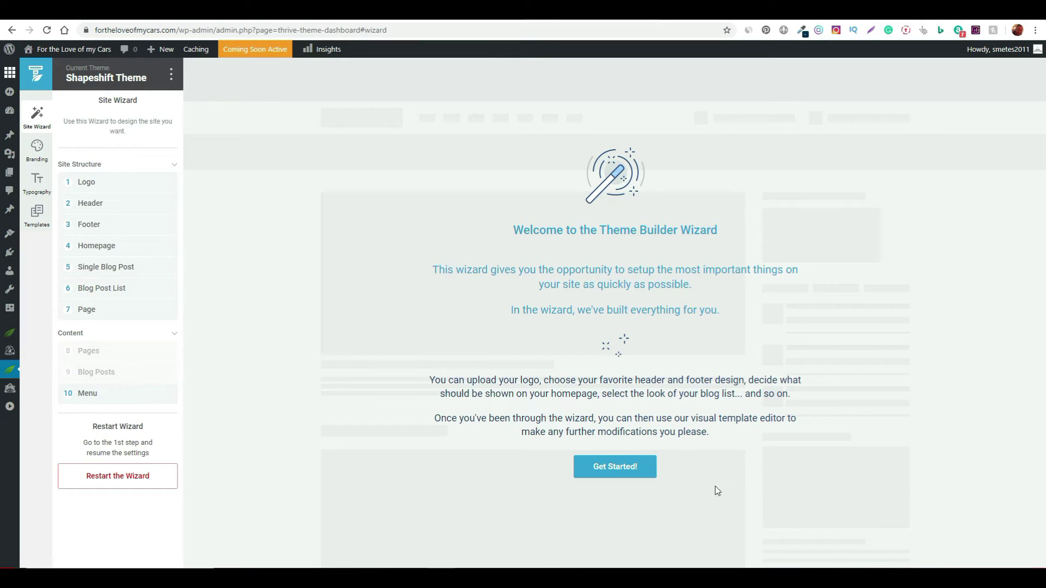
{"action": "left_click", "coordinate": [637, 475]}
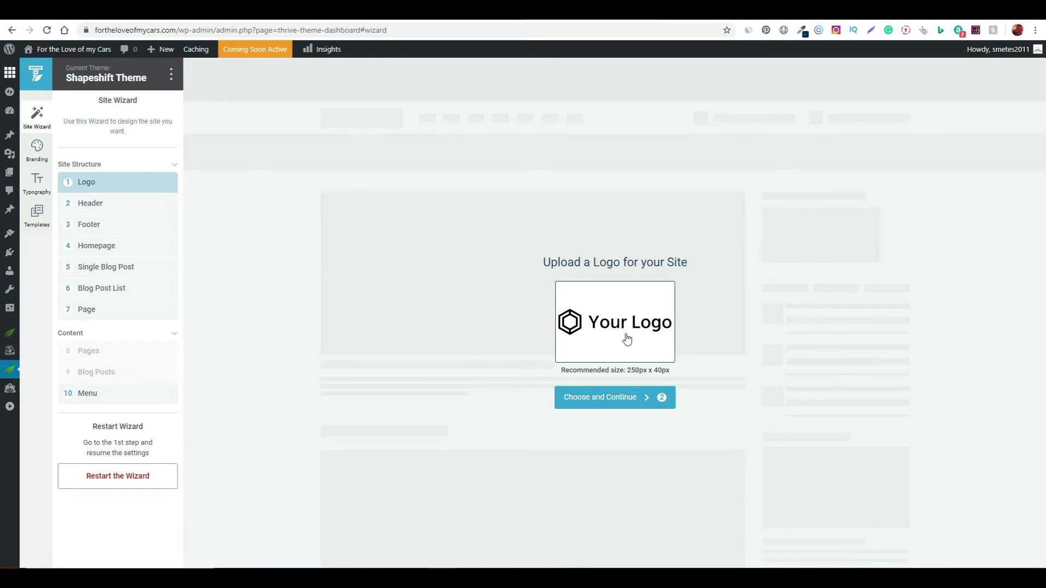
{"action": "left_click", "coordinate": [609, 399]}
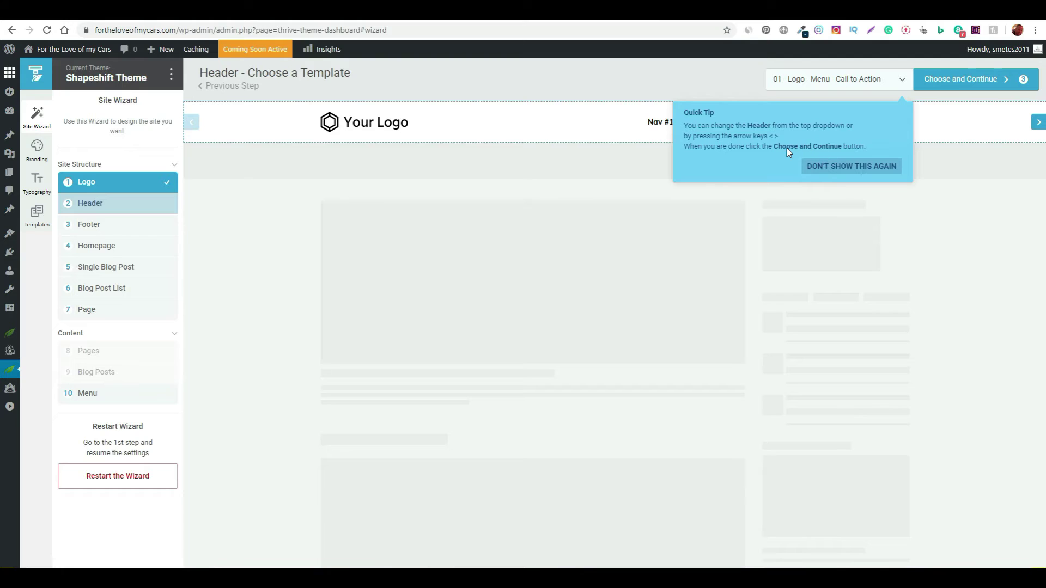
Compare the header templates and set Logo - Menu - Call to Action - 02 as the site header.
{"action": "left_click", "coordinate": [846, 167]}
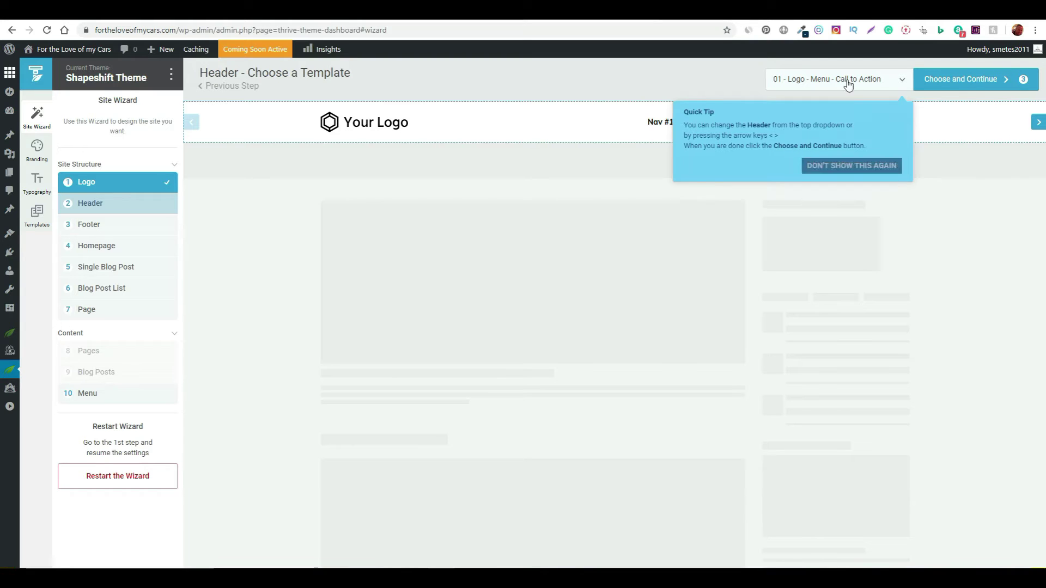
{"action": "left_click", "coordinate": [904, 81]}
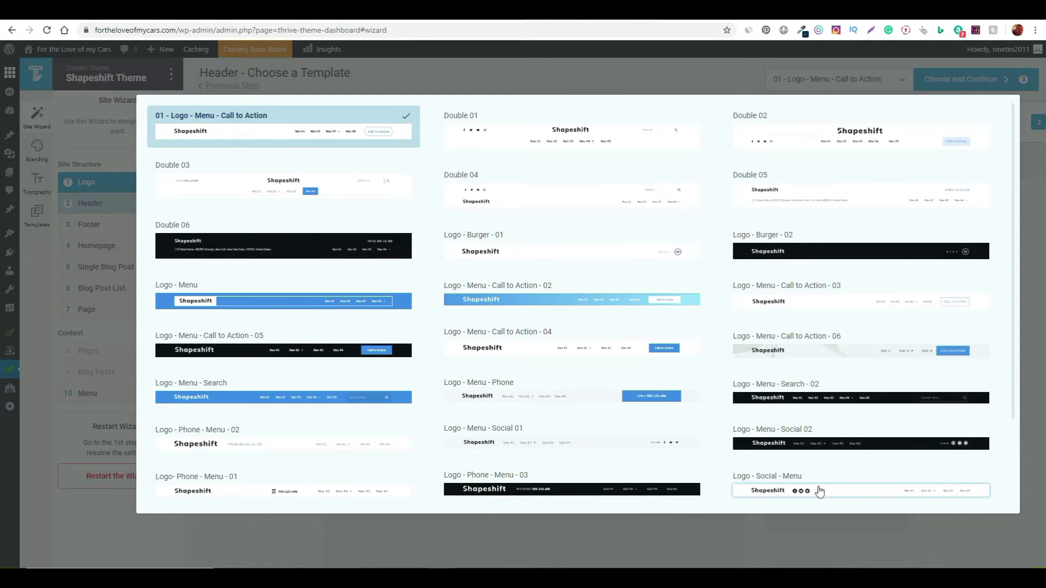
{"action": "left_click", "coordinate": [133, 204]}
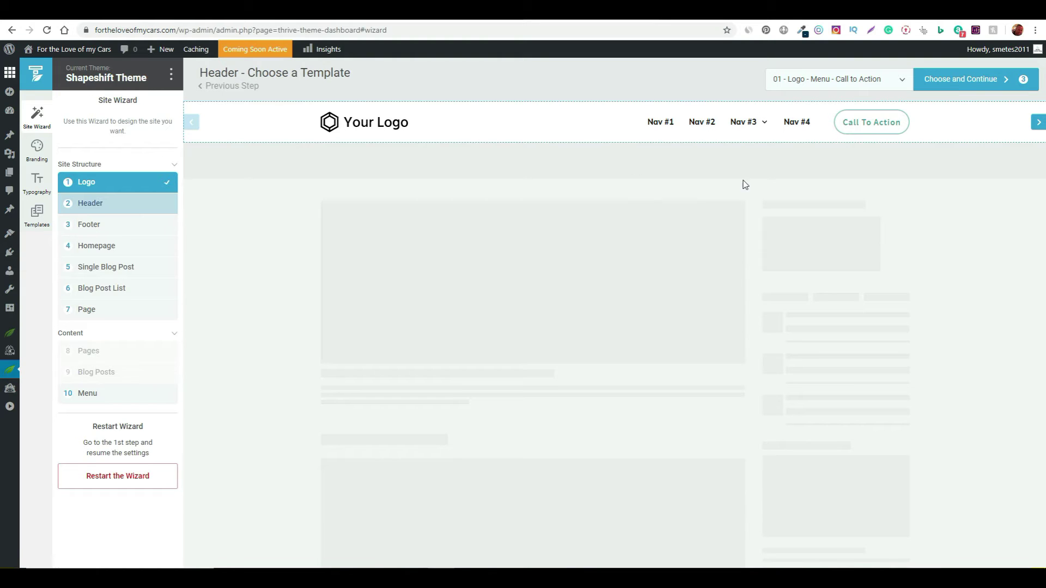
{"action": "left_click", "coordinate": [903, 83]}
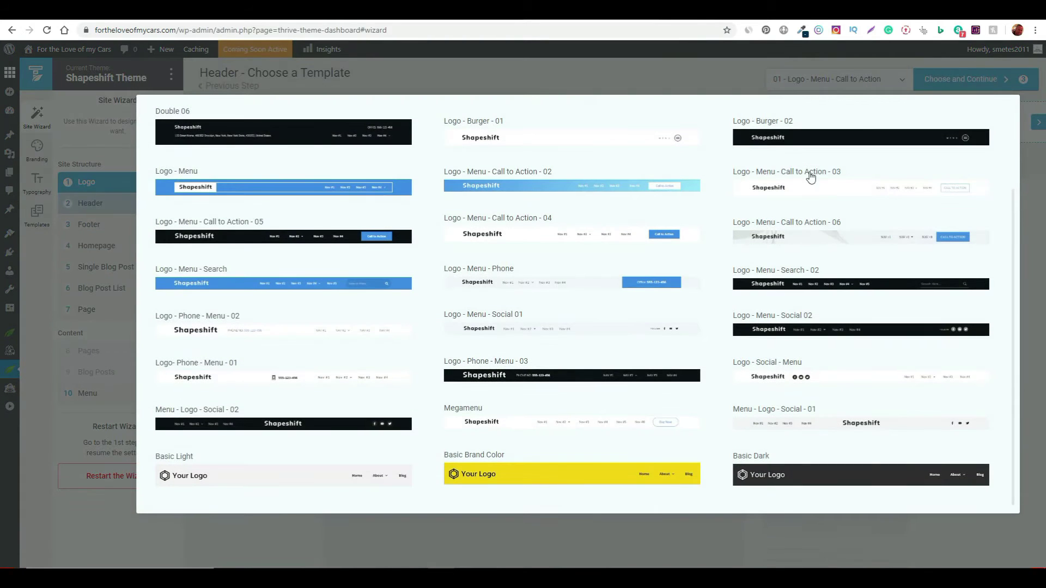
{"action": "left_click", "coordinate": [524, 189]}
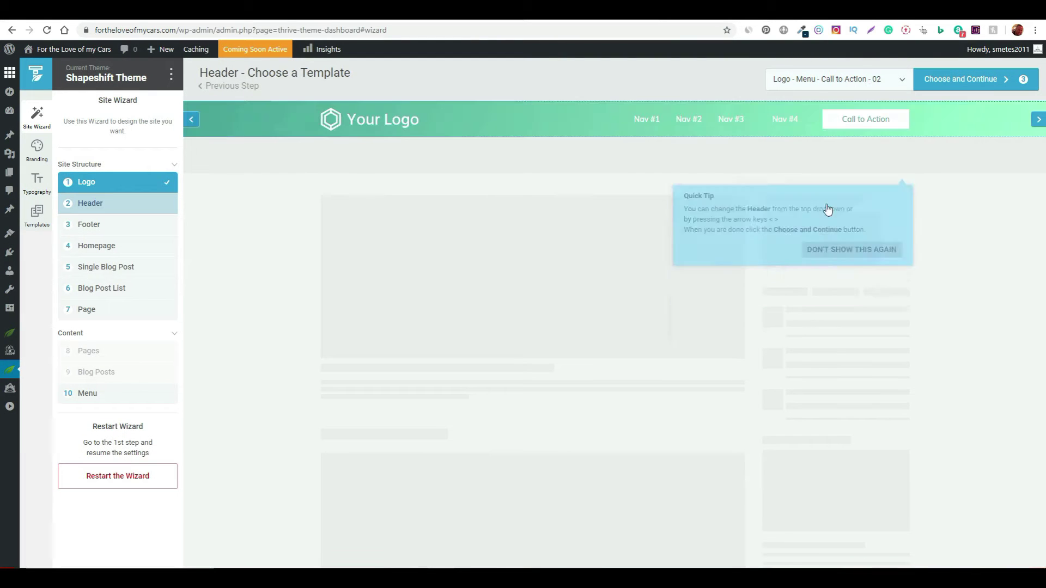
{"action": "left_click", "coordinate": [1038, 121]}
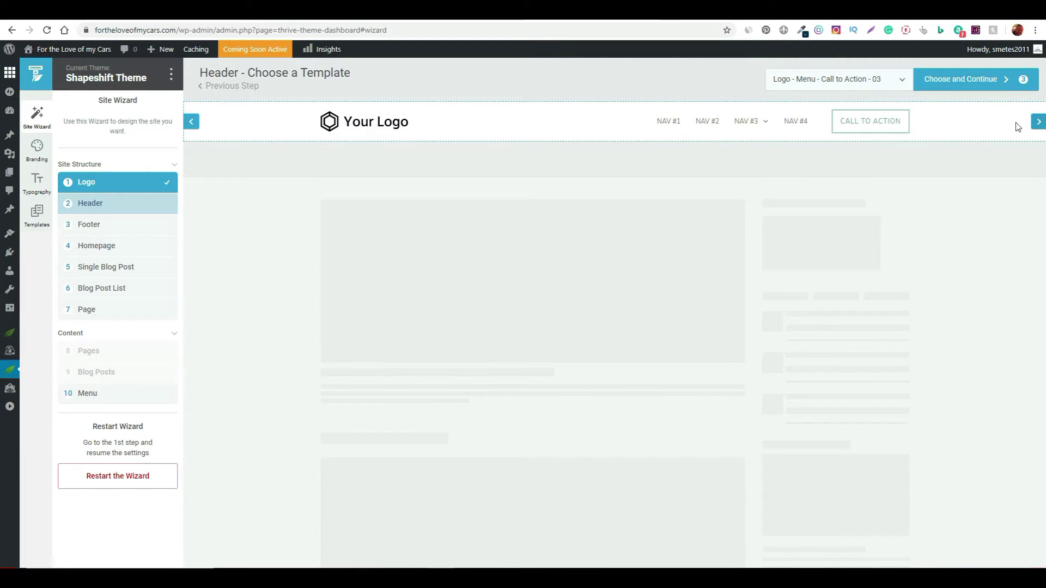
{"action": "left_click", "coordinate": [191, 121]}
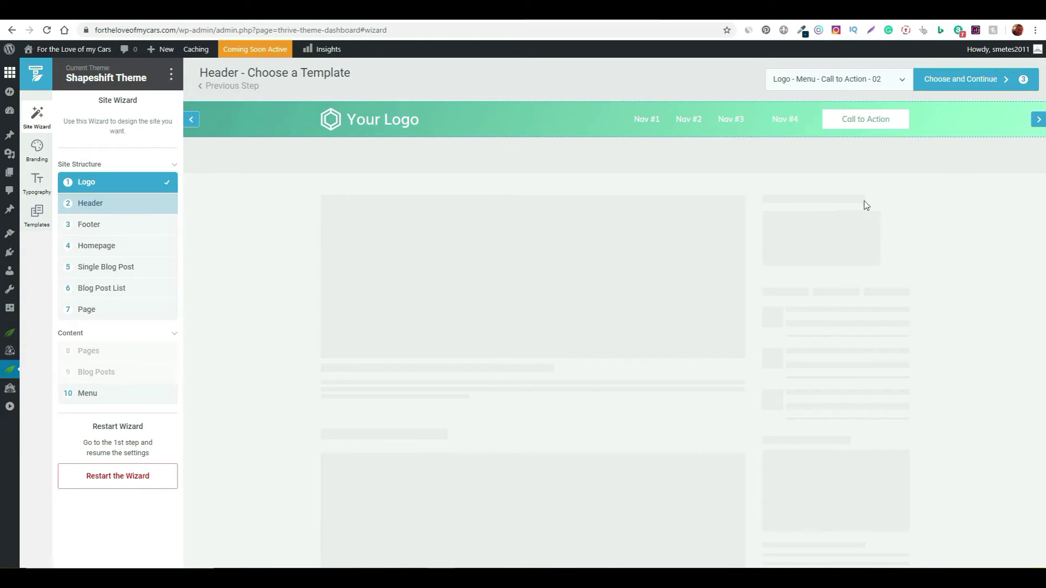
{"action": "left_click", "coordinate": [980, 81]}
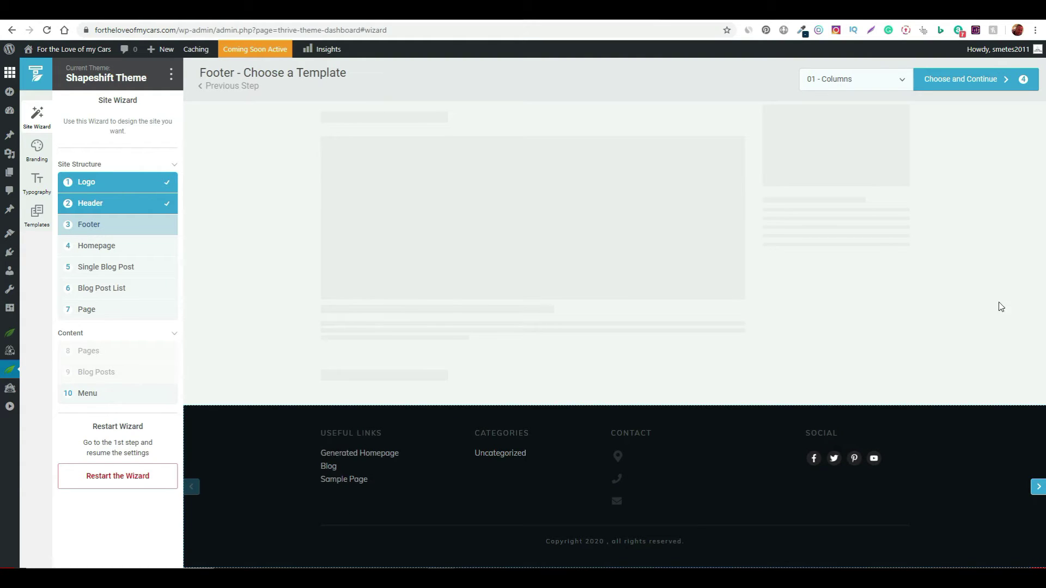
Browse the available footer templates and set 01 - Columns as the site footer.
{"action": "left_click", "coordinate": [902, 80]}
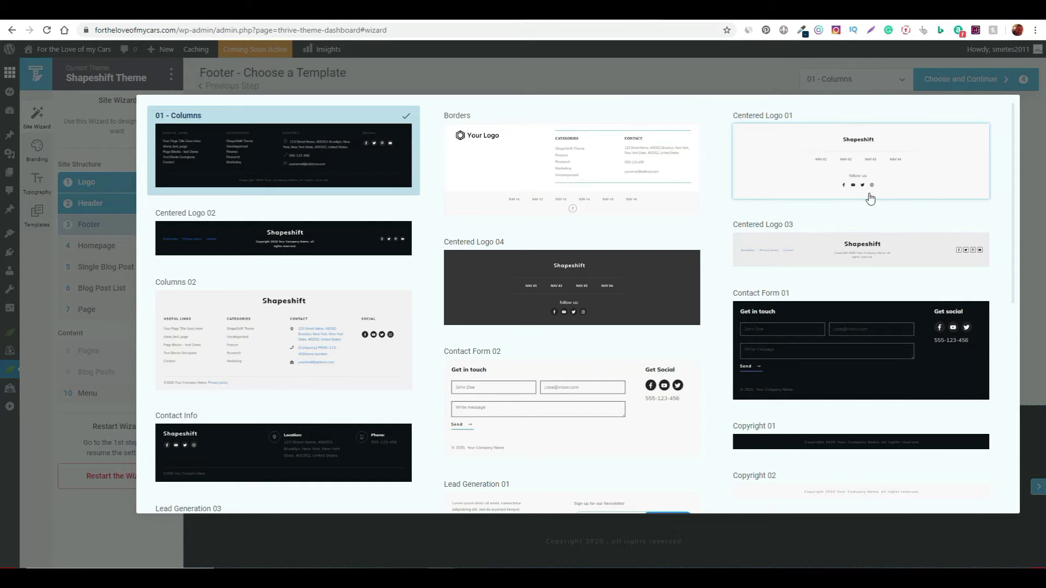
{"action": "scroll", "coordinate": [505, 315], "scroll_direction": "down", "scroll_amount": 6}
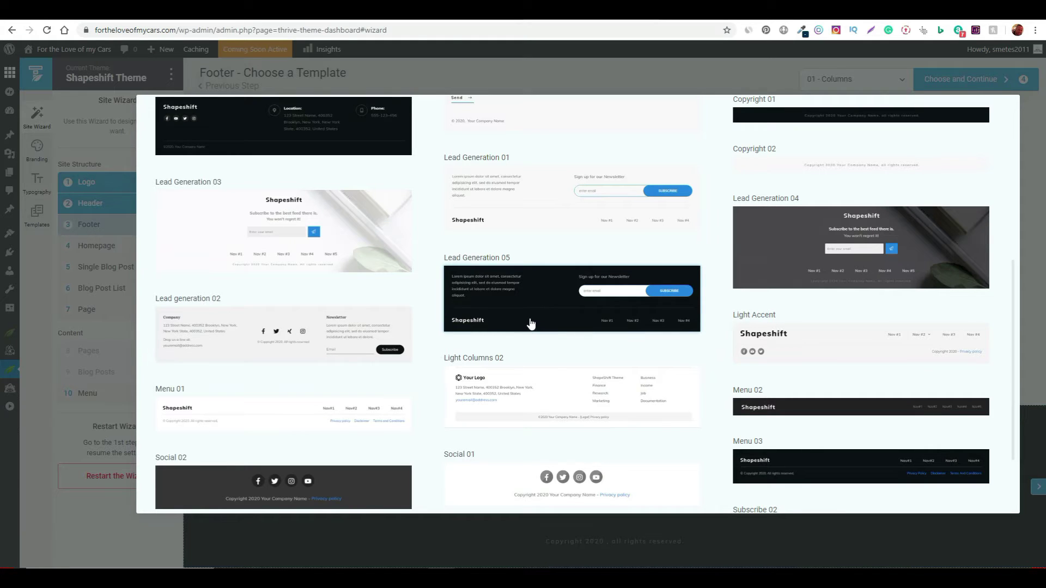
{"action": "scroll", "coordinate": [525, 338], "scroll_direction": "down", "scroll_amount": 2}
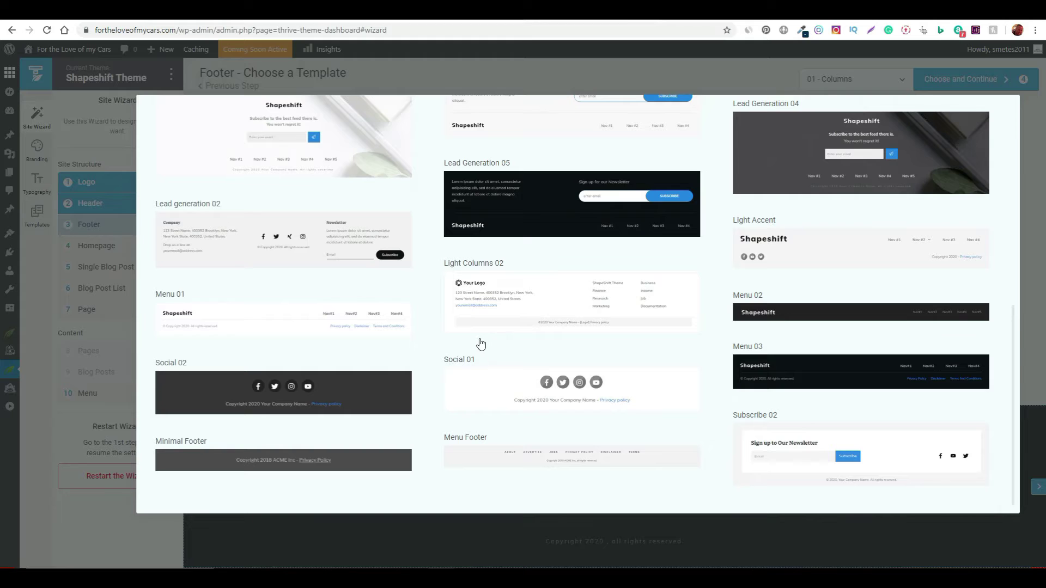
{"action": "scroll", "coordinate": [429, 373], "scroll_direction": "up", "scroll_amount": 9}
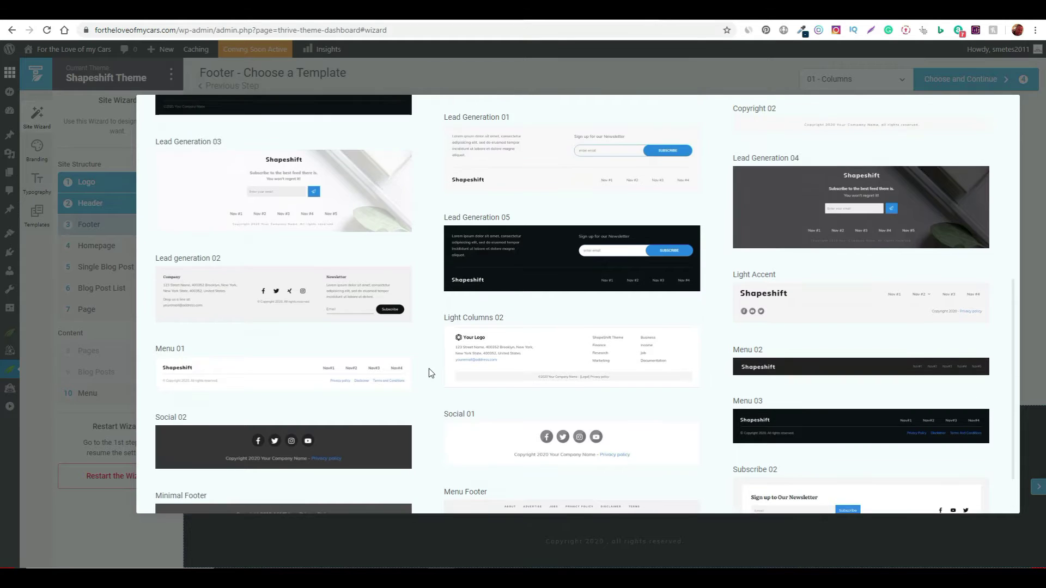
{"action": "left_click", "coordinate": [1040, 206]}
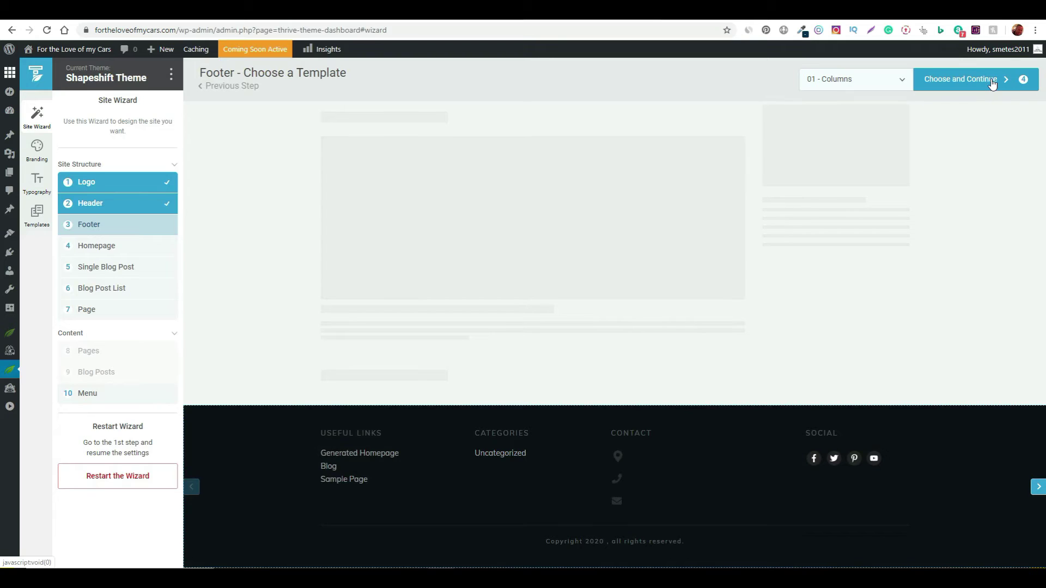
{"action": "left_click", "coordinate": [992, 81]}
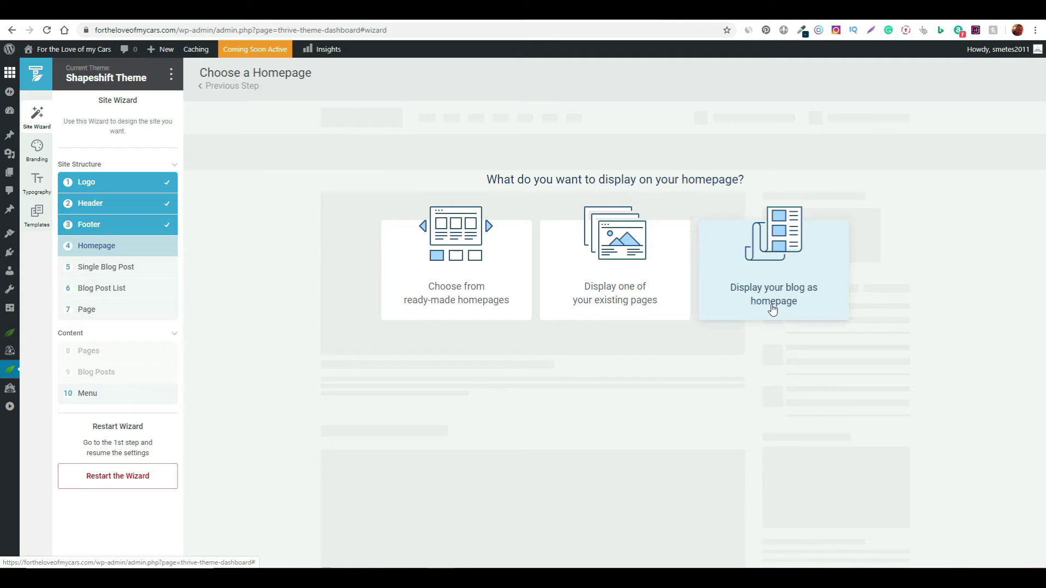
Opt for a ready-made homepage and examine the full preview of the Homepage – Service business focused template.
{"action": "left_click", "coordinate": [451, 299]}
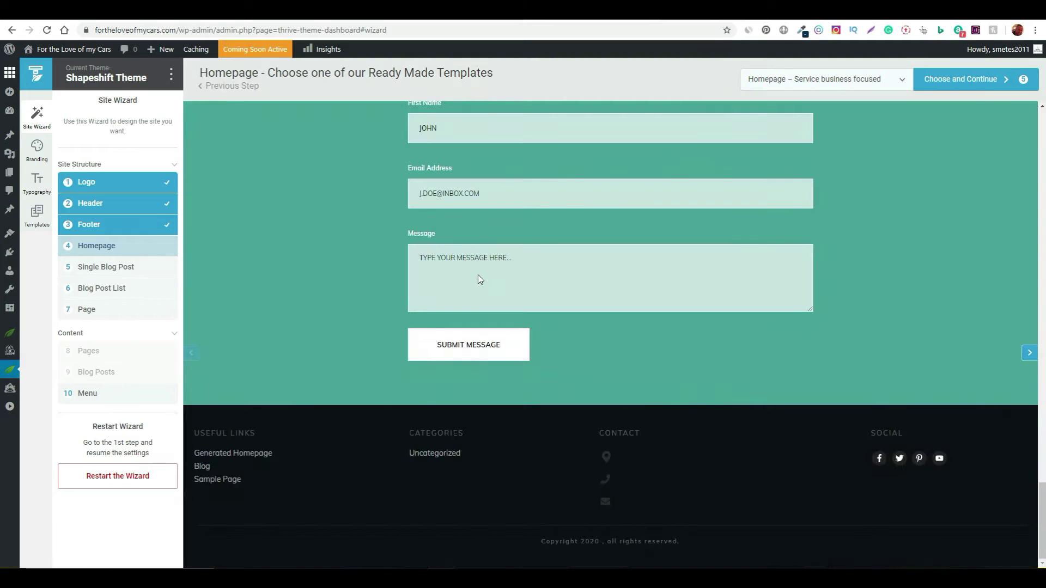
{"action": "scroll", "coordinate": [479, 279], "scroll_direction": "up", "scroll_amount": 15}
{"action": "scroll", "coordinate": [480, 279], "scroll_direction": "up", "scroll_amount": 10}
{"action": "scroll", "coordinate": [479, 279], "scroll_direction": "down", "scroll_amount": 5}
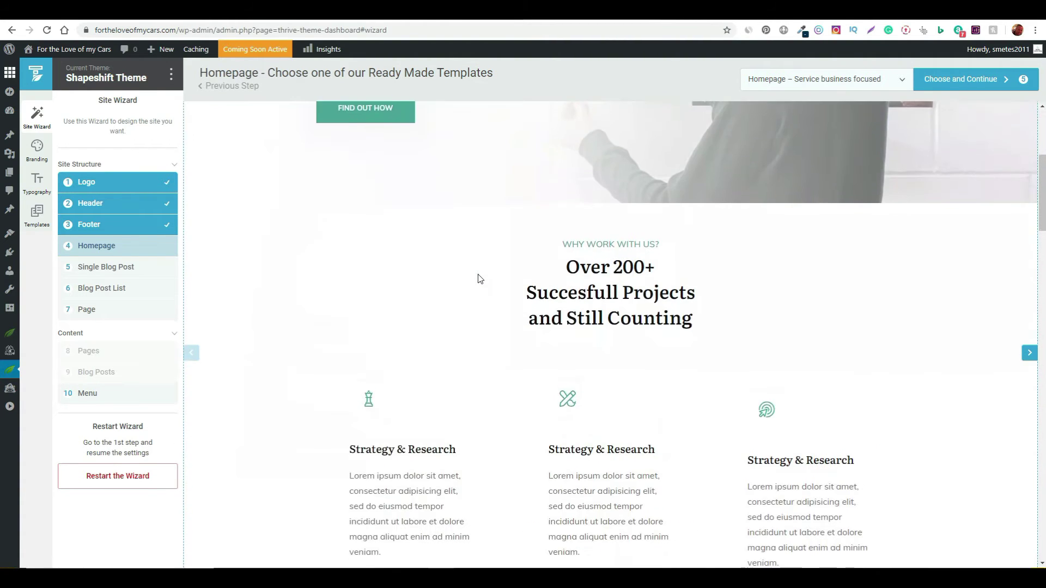
{"action": "scroll", "coordinate": [491, 279], "scroll_direction": "down", "scroll_amount": 5}
{"action": "scroll", "coordinate": [820, 258], "scroll_direction": "down", "scroll_amount": 5}
{"action": "scroll", "coordinate": [400, 251], "scroll_direction": "down", "scroll_amount": 8}
{"action": "scroll", "coordinate": [582, 347], "scroll_direction": "down", "scroll_amount": 7}
{"action": "scroll", "coordinate": [581, 348], "scroll_direction": "up", "scroll_amount": 2}
{"action": "scroll", "coordinate": [581, 335], "scroll_direction": "up", "scroll_amount": 20}
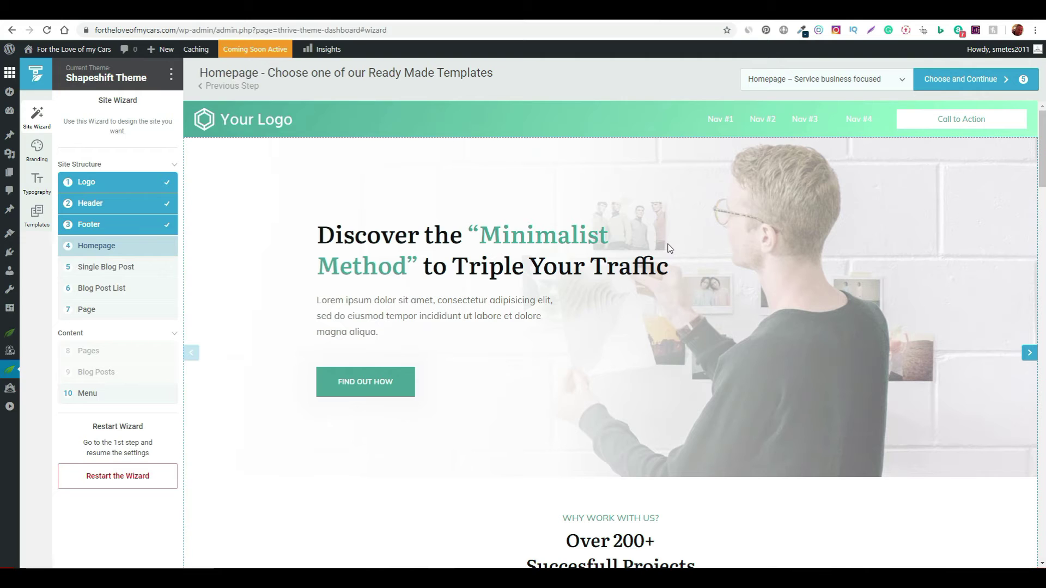
Look over the other ready-made homepages and set Homepage – Service business focused as the site's homepage.
{"action": "left_click", "coordinate": [903, 80]}
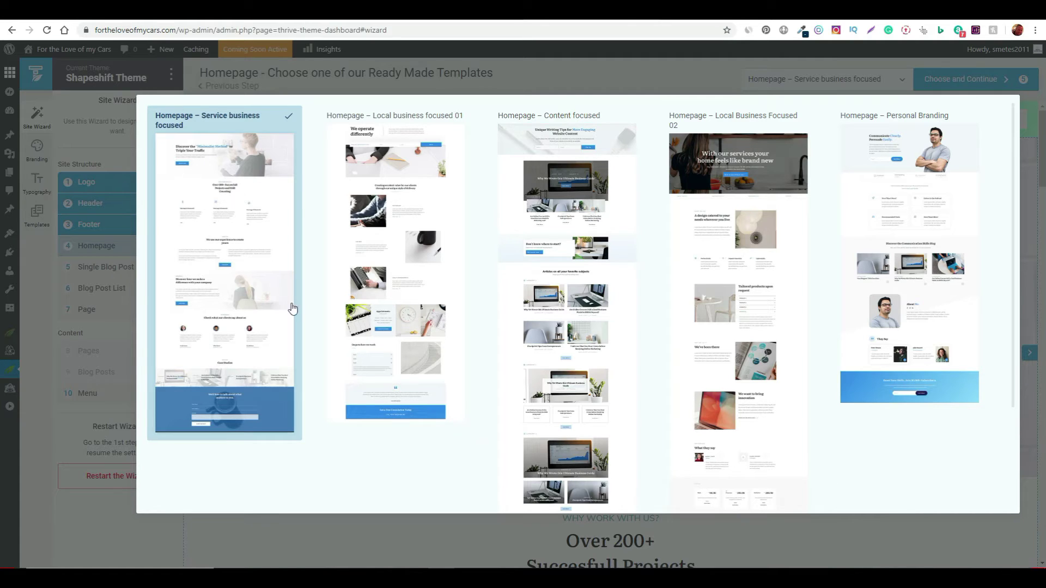
{"action": "left_click", "coordinate": [946, 542]}
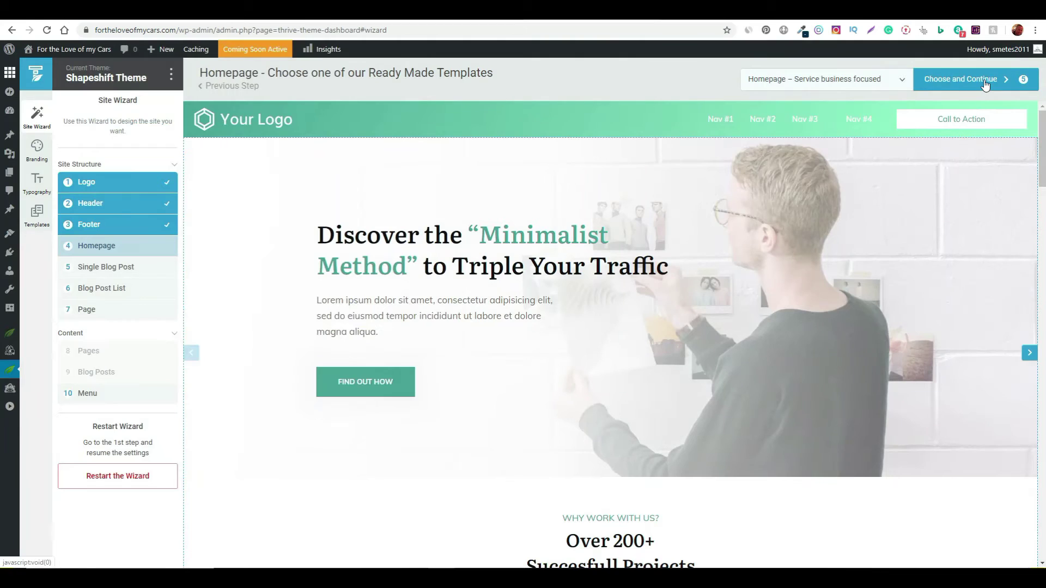
{"action": "left_click", "coordinate": [984, 80]}
Examine the full preview of the Featured image full width Audio post template, including its sidebar widgets, comment area and footer.
{"action": "scroll", "coordinate": [674, 317], "scroll_direction": "down", "scroll_amount": 10}
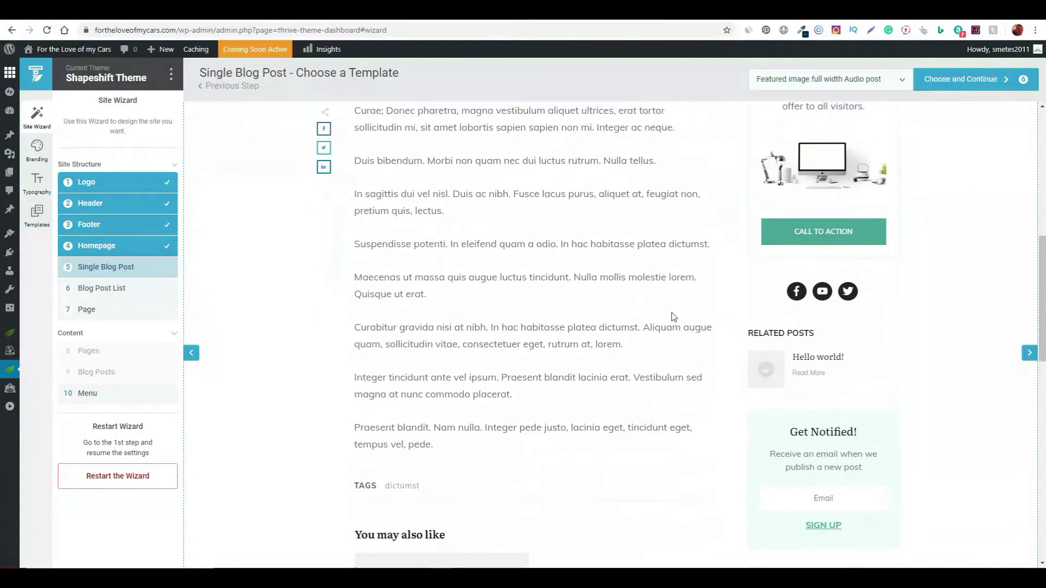
{"action": "scroll", "coordinate": [674, 317], "scroll_direction": "up", "scroll_amount": 7}
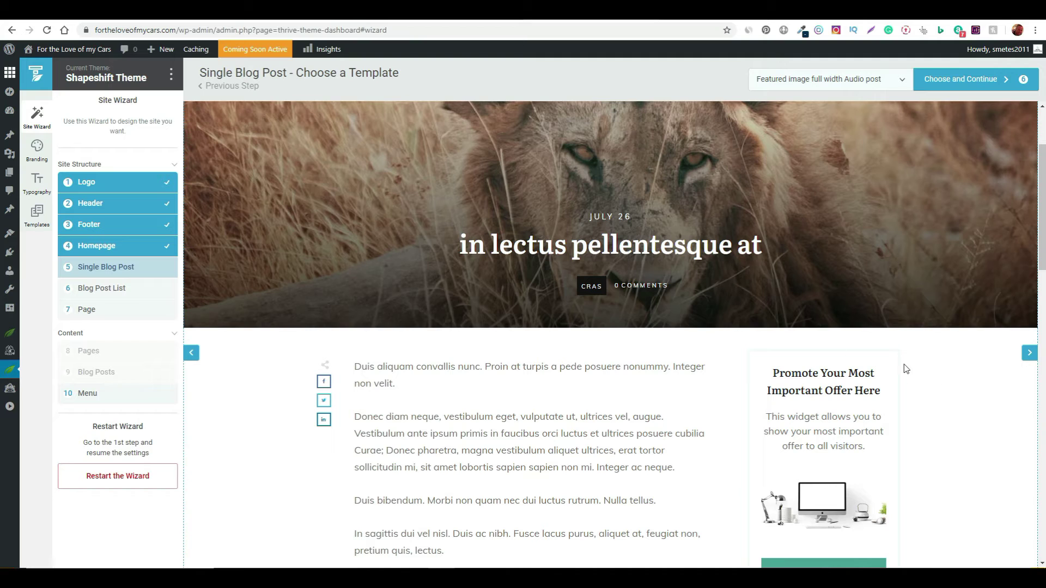
{"action": "scroll", "coordinate": [500, 459], "scroll_direction": "down", "scroll_amount": 2}
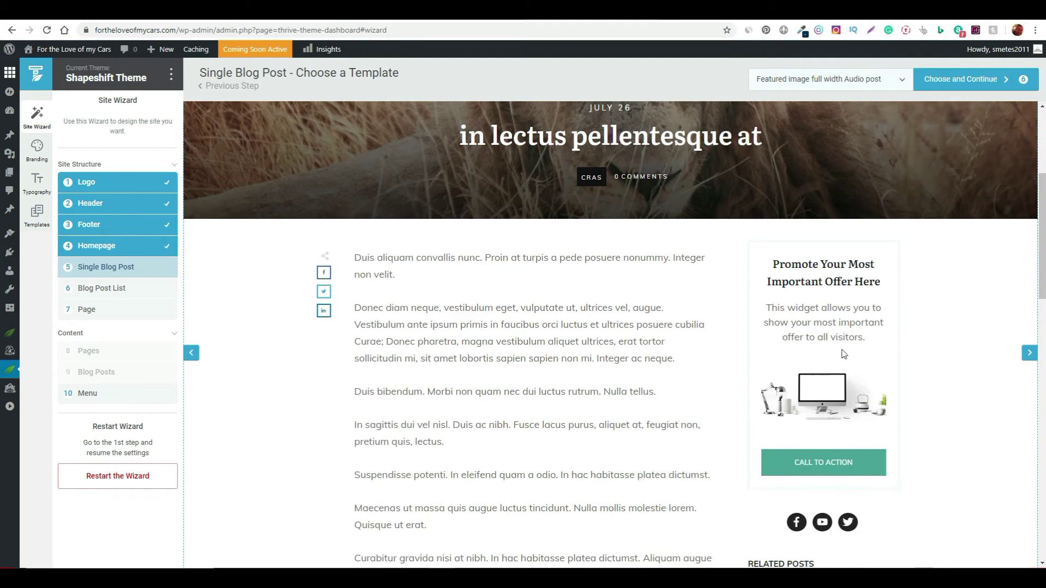
{"action": "scroll", "coordinate": [848, 283], "scroll_direction": "down", "scroll_amount": 6}
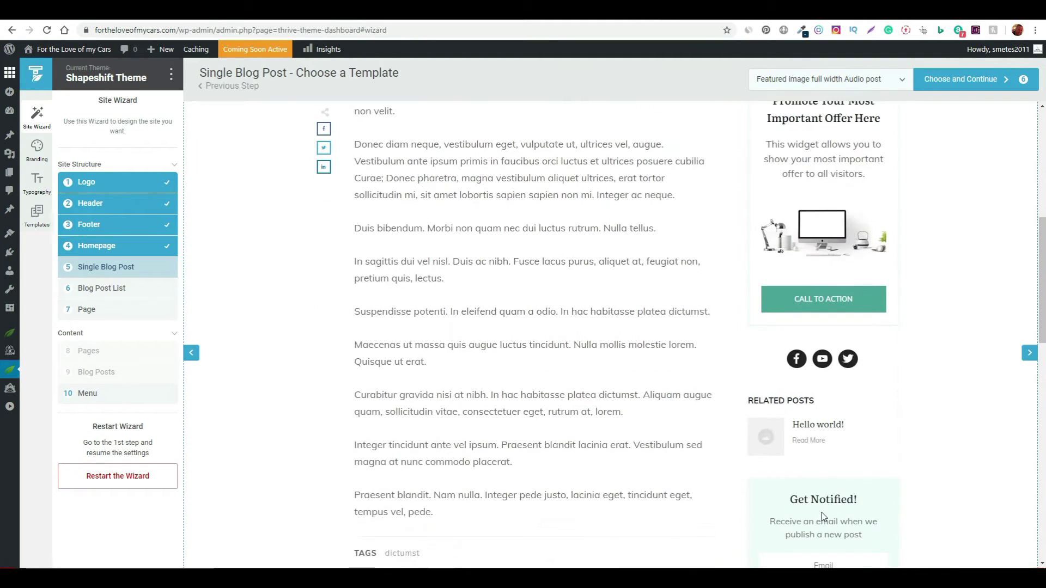
{"action": "scroll", "coordinate": [836, 482], "scroll_direction": "down", "scroll_amount": 5}
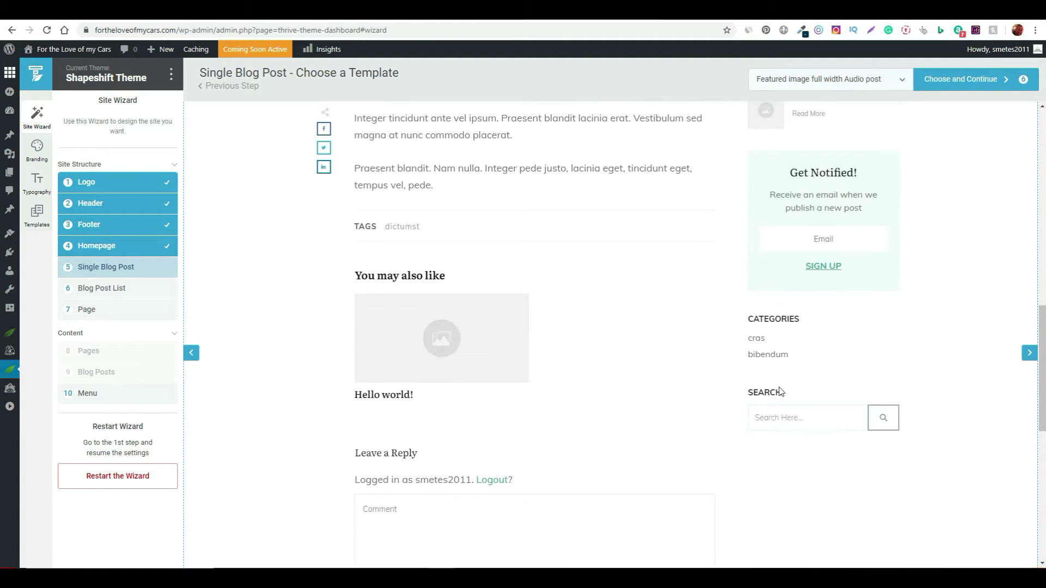
{"action": "scroll", "coordinate": [795, 372], "scroll_direction": "up", "scroll_amount": 5}
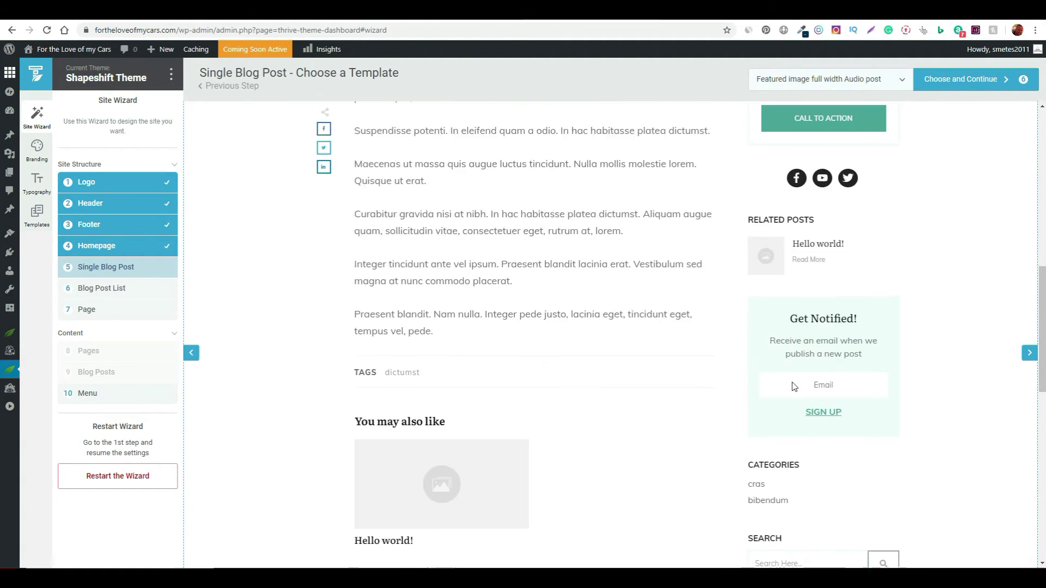
{"action": "scroll", "coordinate": [657, 448], "scroll_direction": "down", "scroll_amount": 10}
{"action": "scroll", "coordinate": [656, 448], "scroll_direction": "down", "scroll_amount": 3}
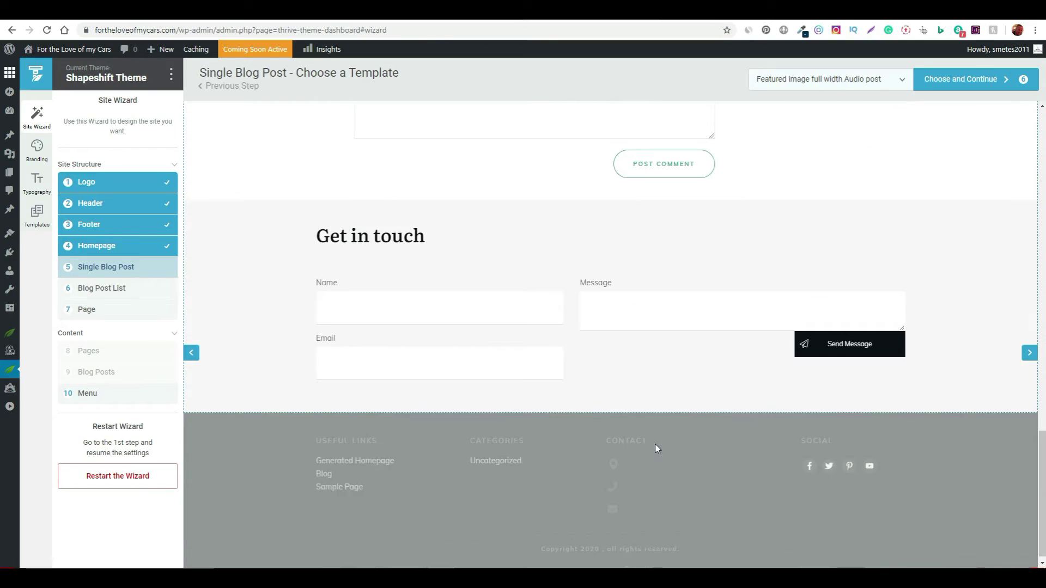
{"action": "scroll", "coordinate": [655, 431], "scroll_direction": "up", "scroll_amount": 15}
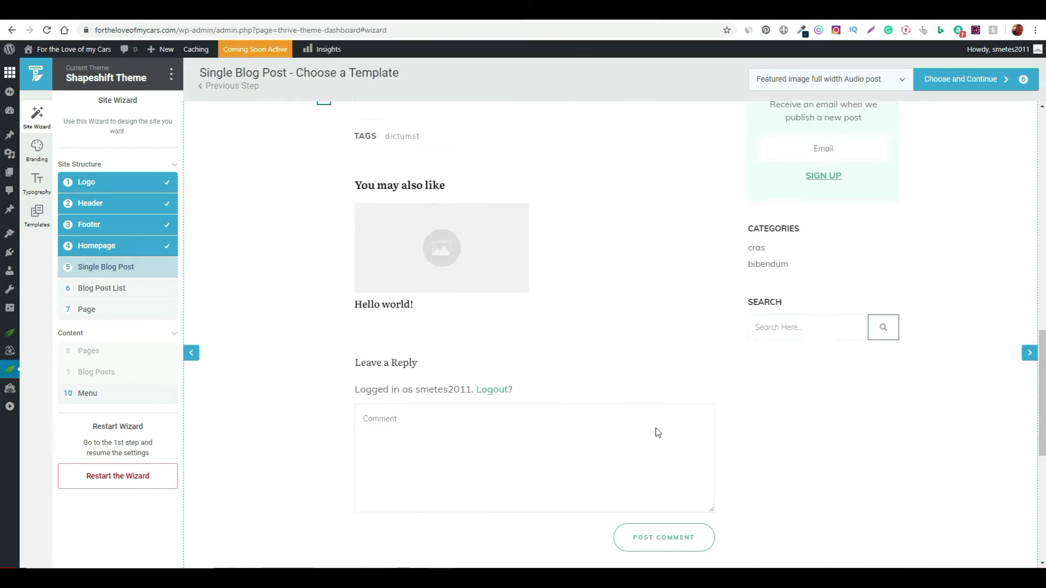
{"action": "scroll", "coordinate": [656, 431], "scroll_direction": "up", "scroll_amount": 4}
{"action": "scroll", "coordinate": [906, 343], "scroll_direction": "down", "scroll_amount": 4}
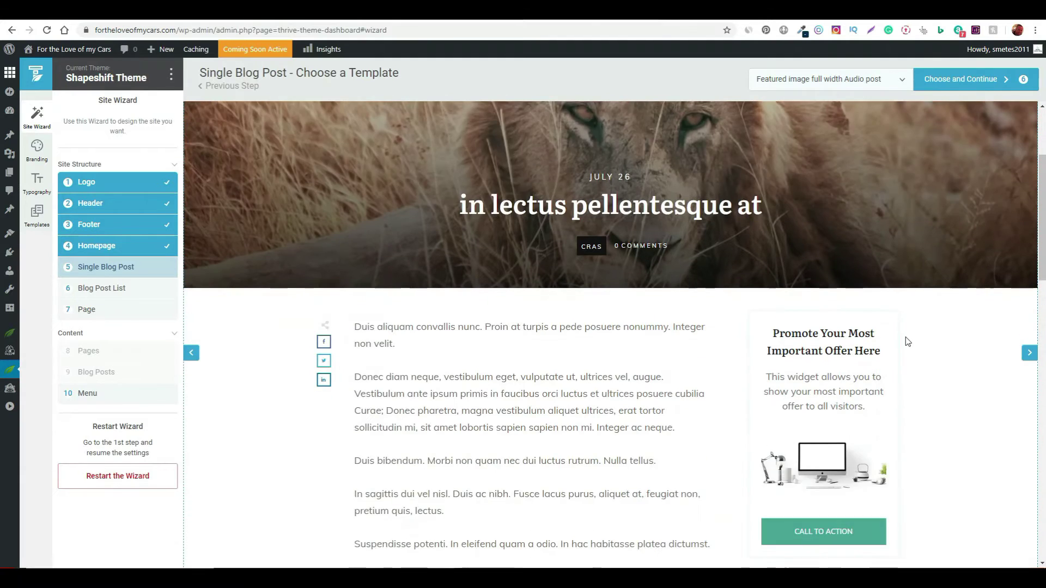
{"action": "scroll", "coordinate": [862, 532], "scroll_direction": "down", "scroll_amount": 3}
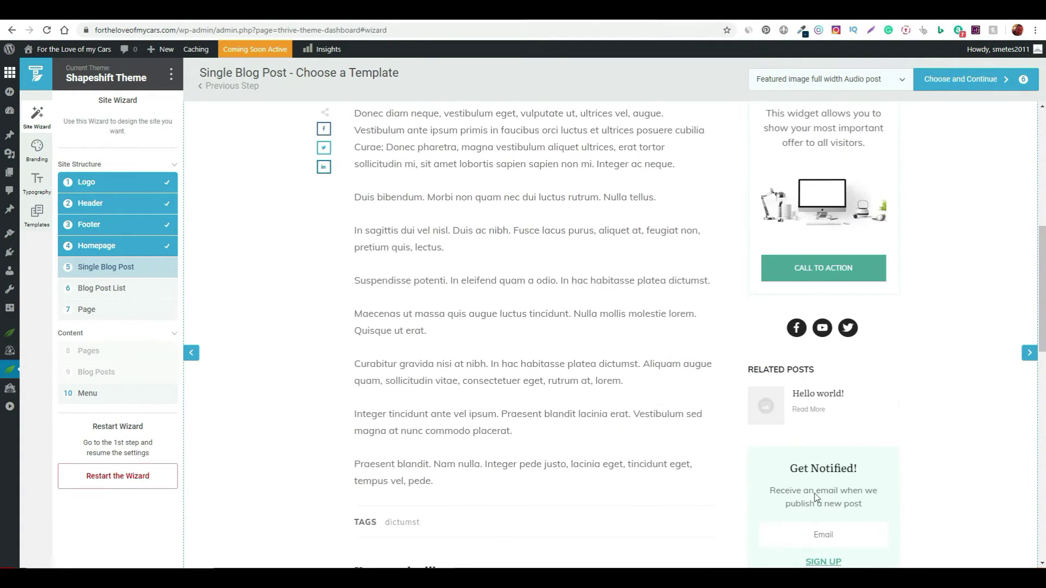
{"action": "scroll", "coordinate": [828, 496], "scroll_direction": "up", "scroll_amount": 4}
{"action": "scroll", "coordinate": [678, 456], "scroll_direction": "up", "scroll_amount": 4}
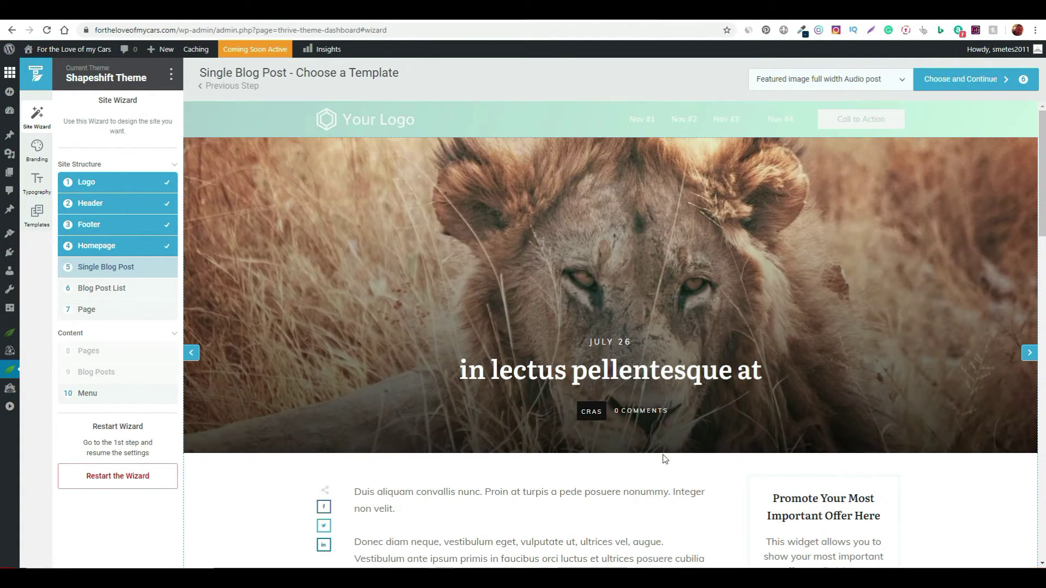
Preview the Boxed Post with Sidebar template and browse the full range of single blog post templates.
{"action": "left_click", "coordinate": [1029, 352]}
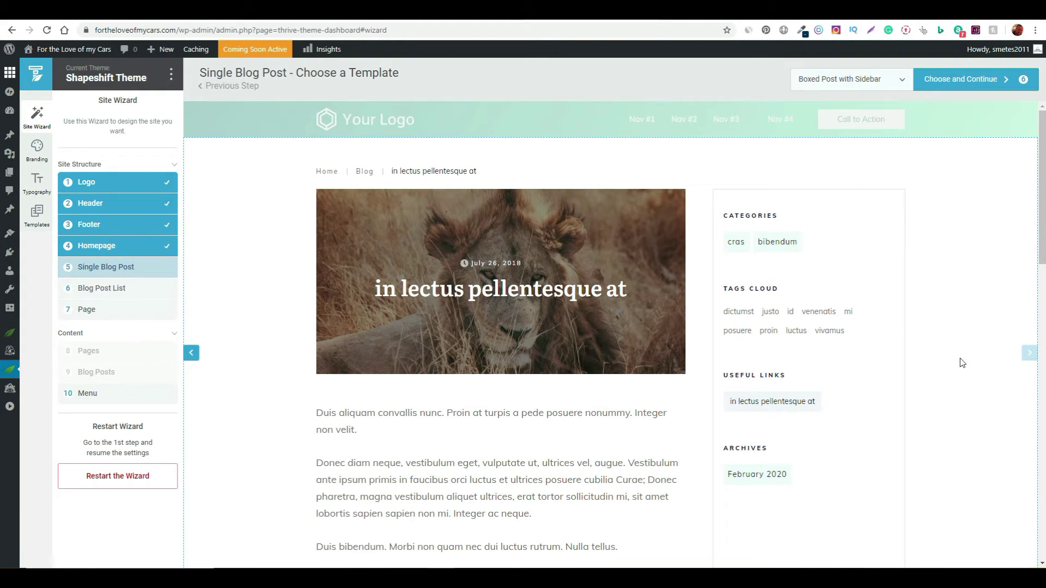
{"action": "left_click", "coordinate": [191, 352]}
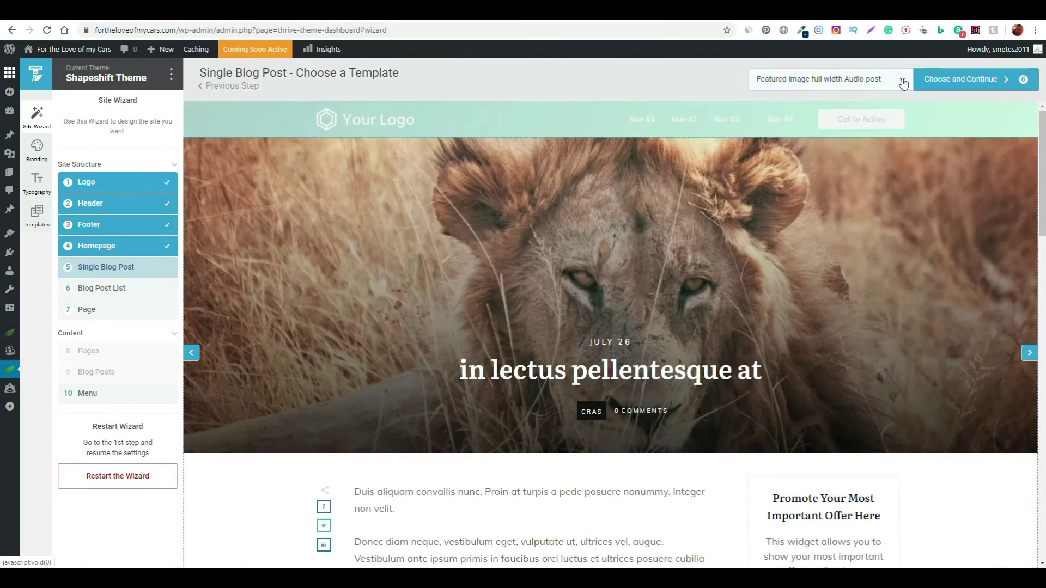
{"action": "left_click", "coordinate": [901, 80]}
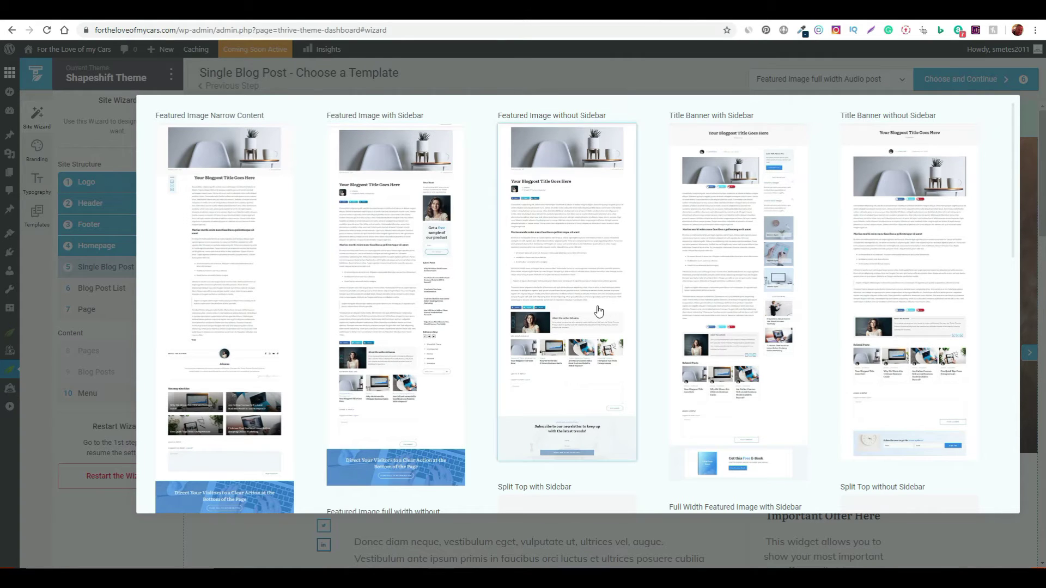
{"action": "scroll", "coordinate": [667, 315], "scroll_direction": "down", "scroll_amount": 1}
{"action": "scroll", "coordinate": [667, 315], "scroll_direction": "down", "scroll_amount": 5}
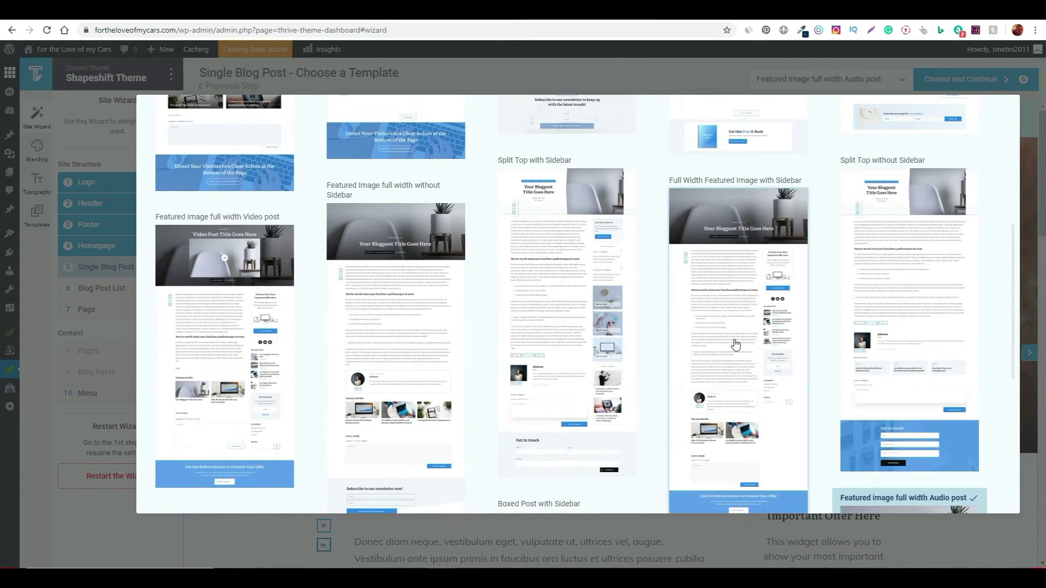
{"action": "scroll", "coordinate": [734, 343], "scroll_direction": "down", "scroll_amount": 6}
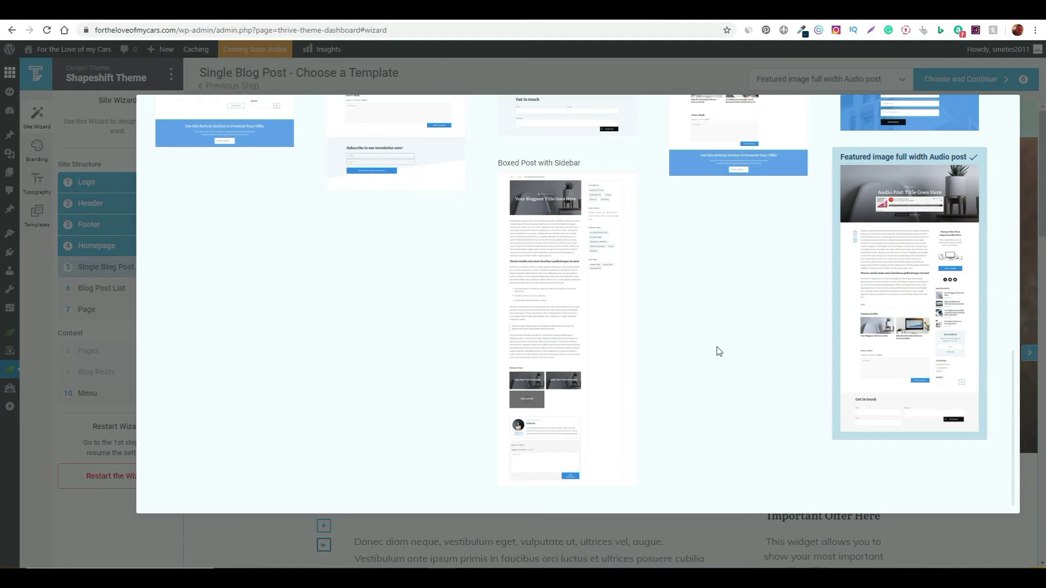
{"action": "scroll", "coordinate": [699, 360], "scroll_direction": "up", "scroll_amount": 3}
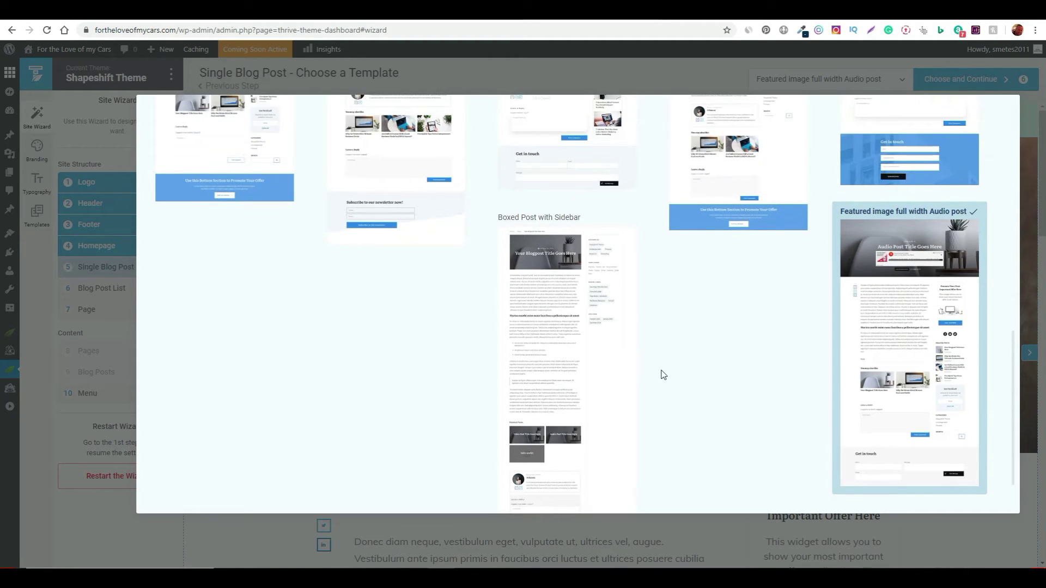
{"action": "scroll", "coordinate": [649, 386], "scroll_direction": "up", "scroll_amount": 5}
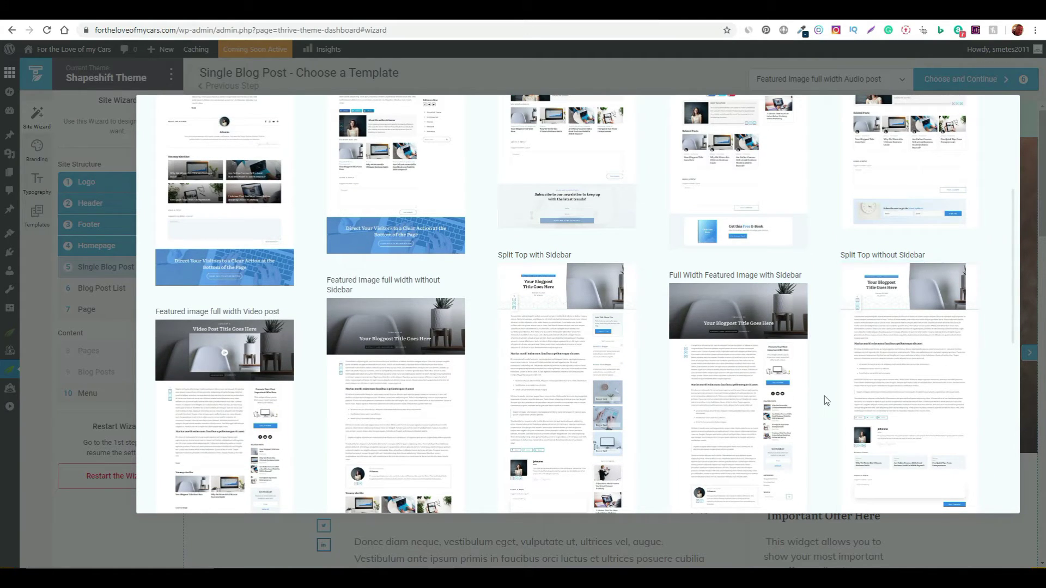
{"action": "scroll", "coordinate": [827, 398], "scroll_direction": "down", "scroll_amount": 3}
{"action": "scroll", "coordinate": [825, 400], "scroll_direction": "up", "scroll_amount": 7}
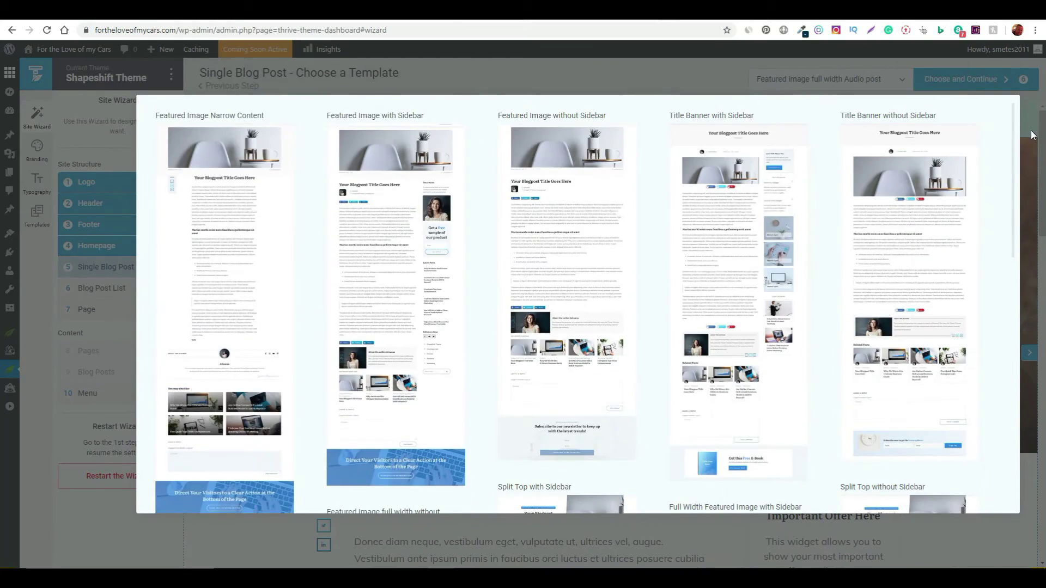
{"action": "left_click", "coordinate": [1033, 130]}
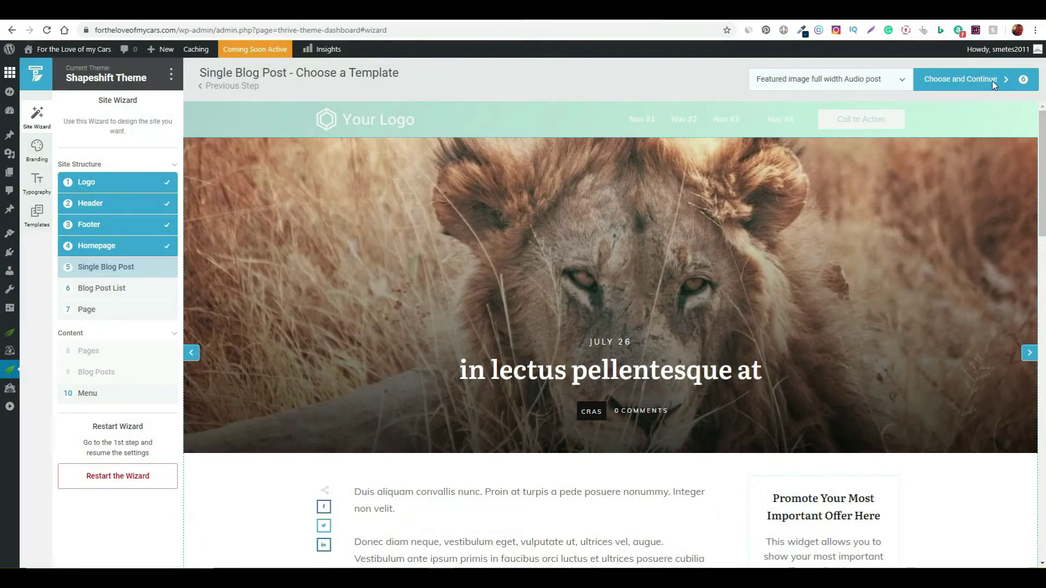
Set Featured image full width Audio post as the site's single blog post template.
{"action": "scroll", "coordinate": [869, 319], "scroll_direction": "down", "scroll_amount": 10}
{"action": "scroll", "coordinate": [869, 320], "scroll_direction": "up", "scroll_amount": 10}
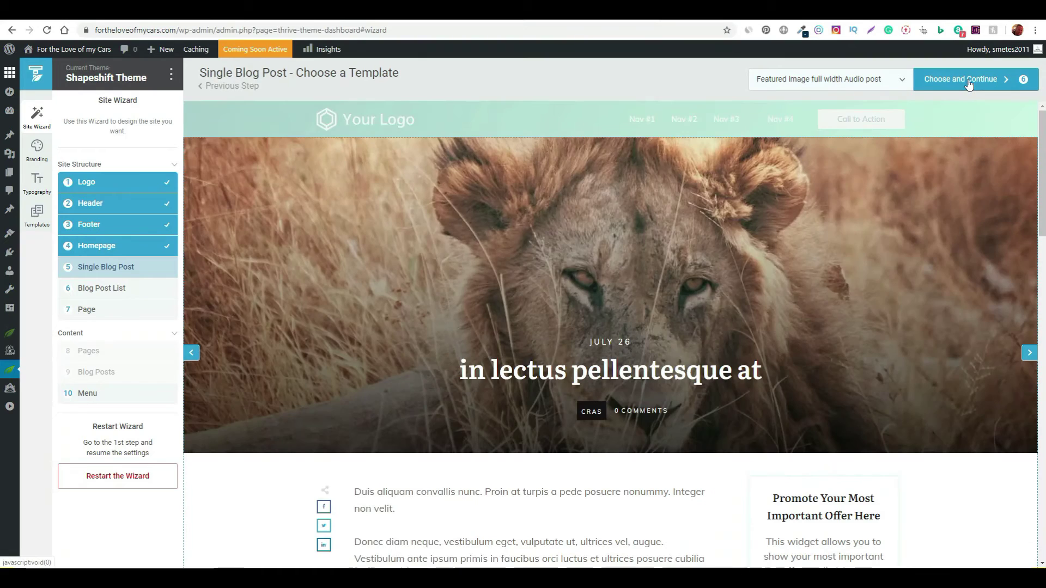
{"action": "left_click", "coordinate": [967, 79]}
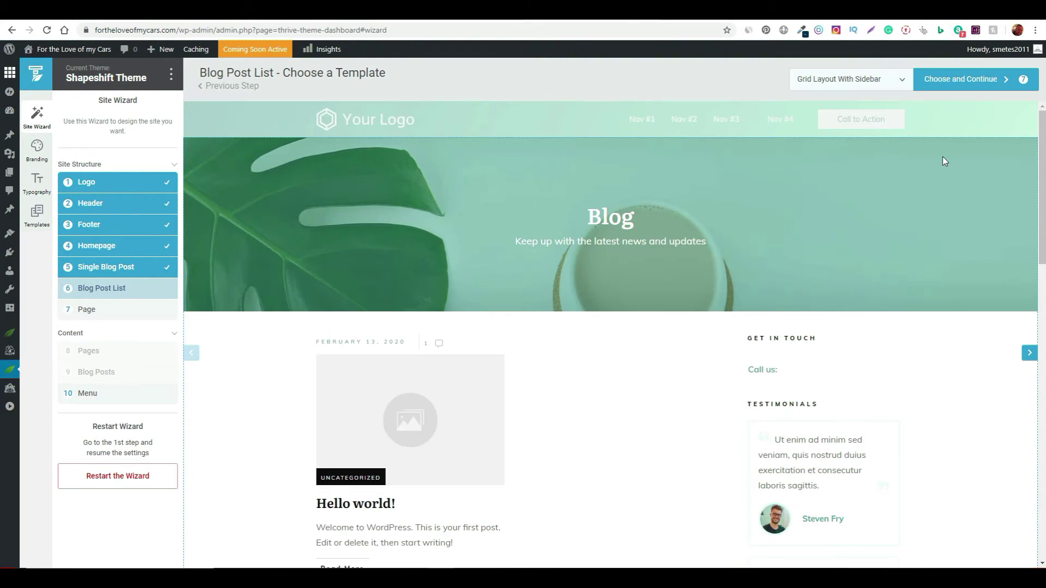
Compare the blog post list templates and set List Layout With Sidebar as the site's blog post list.
{"action": "scroll", "coordinate": [922, 304], "scroll_direction": "down", "scroll_amount": 7}
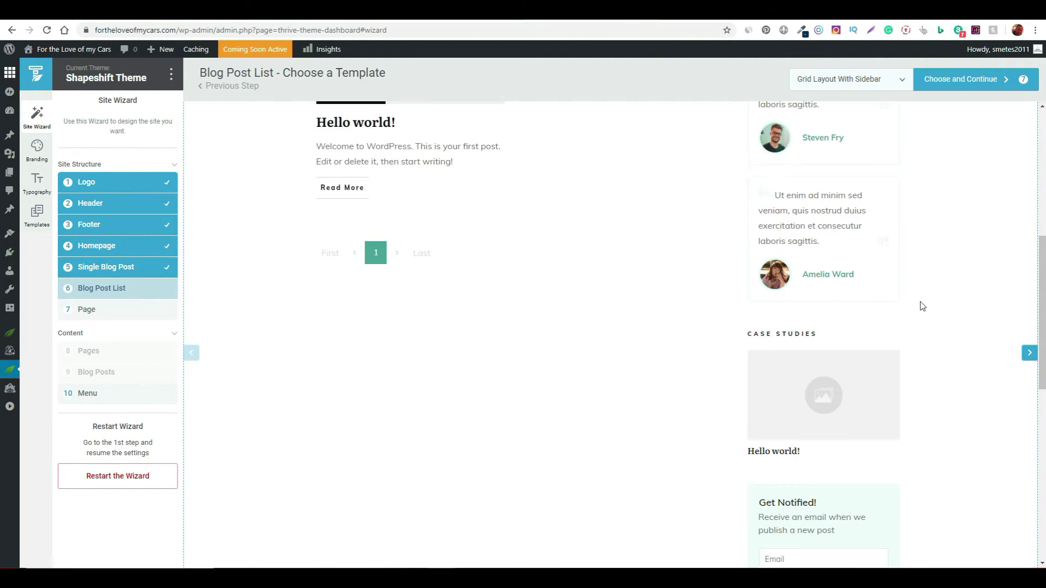
{"action": "scroll", "coordinate": [922, 301], "scroll_direction": "up", "scroll_amount": 7}
{"action": "left_click", "coordinate": [902, 82]}
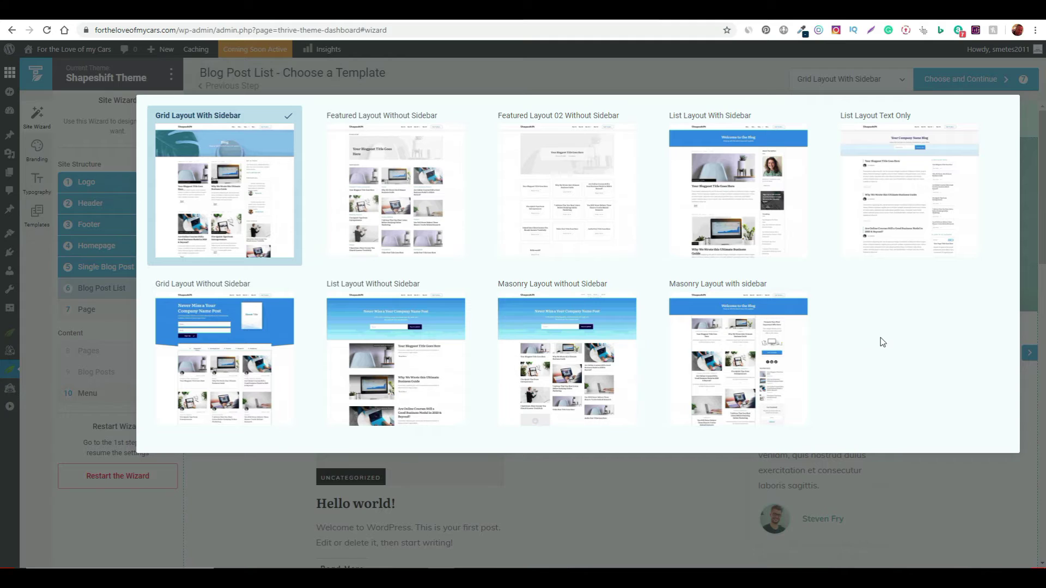
{"action": "left_click", "coordinate": [976, 486]}
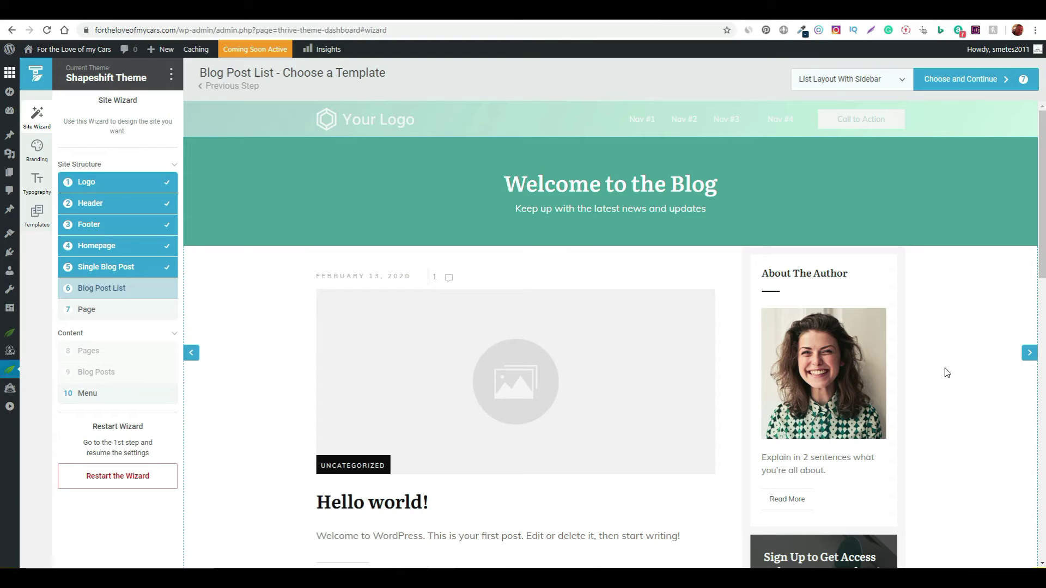
{"action": "left_click", "coordinate": [975, 89]}
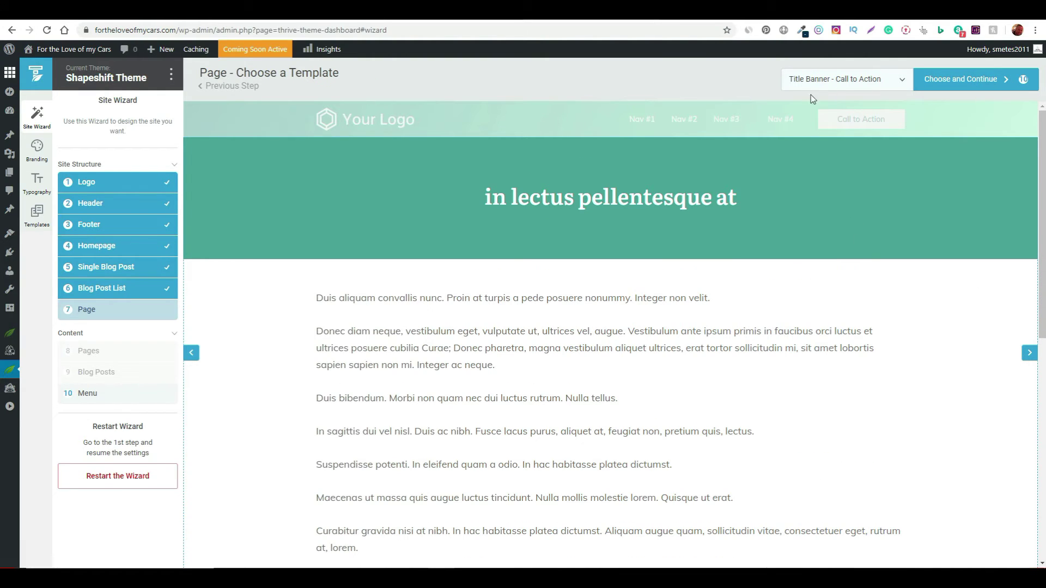
Review the available page templates and set Title Banner - Call to Action as the site's page template.
{"action": "scroll", "coordinate": [904, 289], "scroll_direction": "down", "scroll_amount": 8}
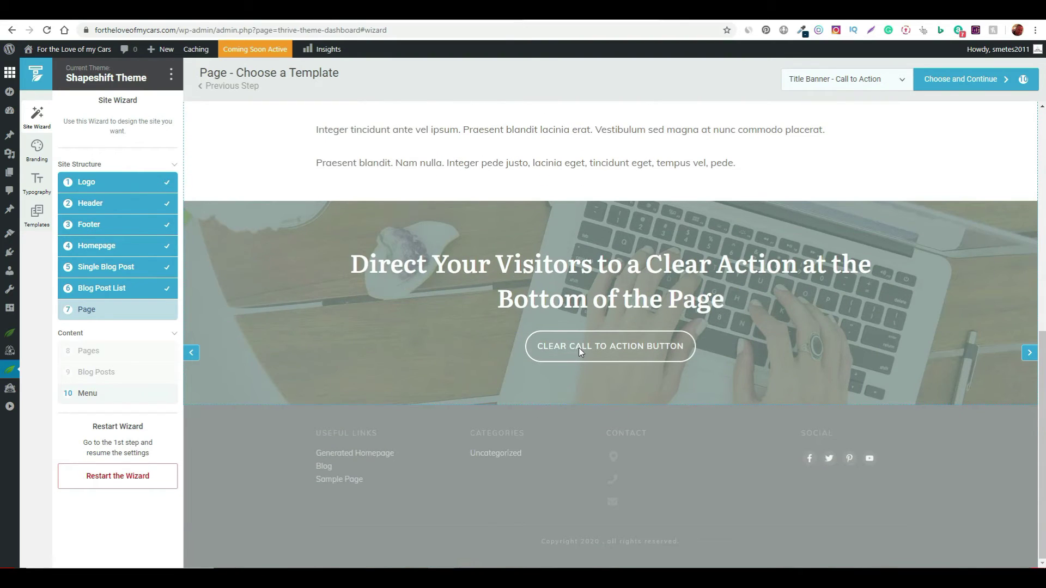
{"action": "scroll", "coordinate": [848, 361], "scroll_direction": "up", "scroll_amount": 10}
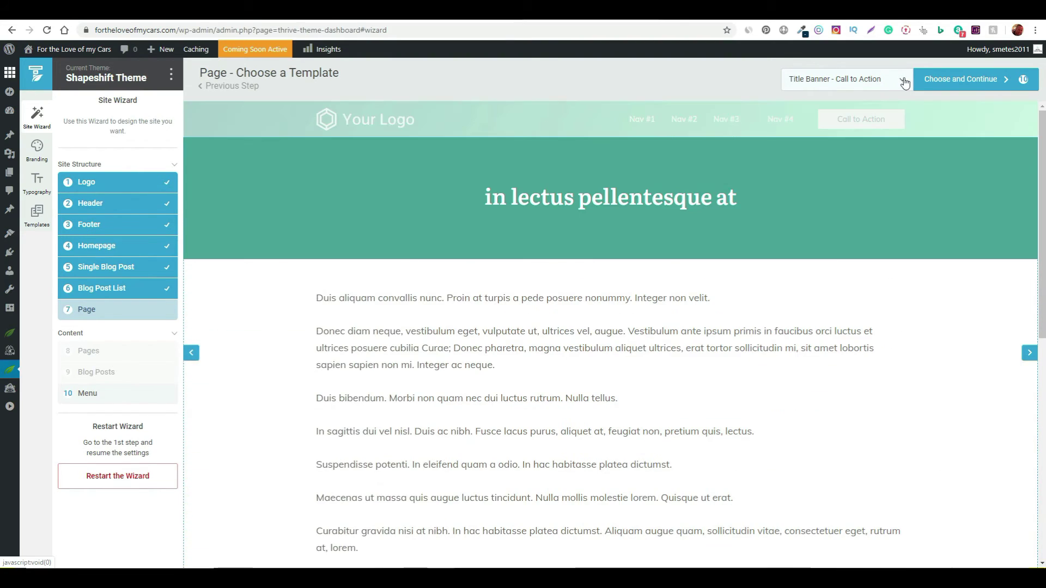
{"action": "left_click", "coordinate": [902, 80]}
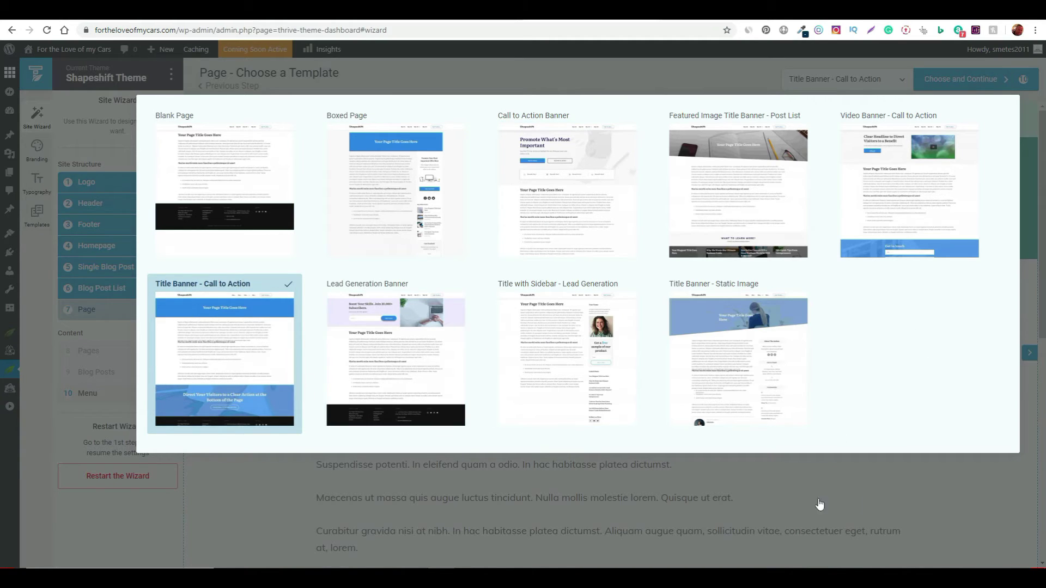
{"action": "left_click", "coordinate": [902, 484]}
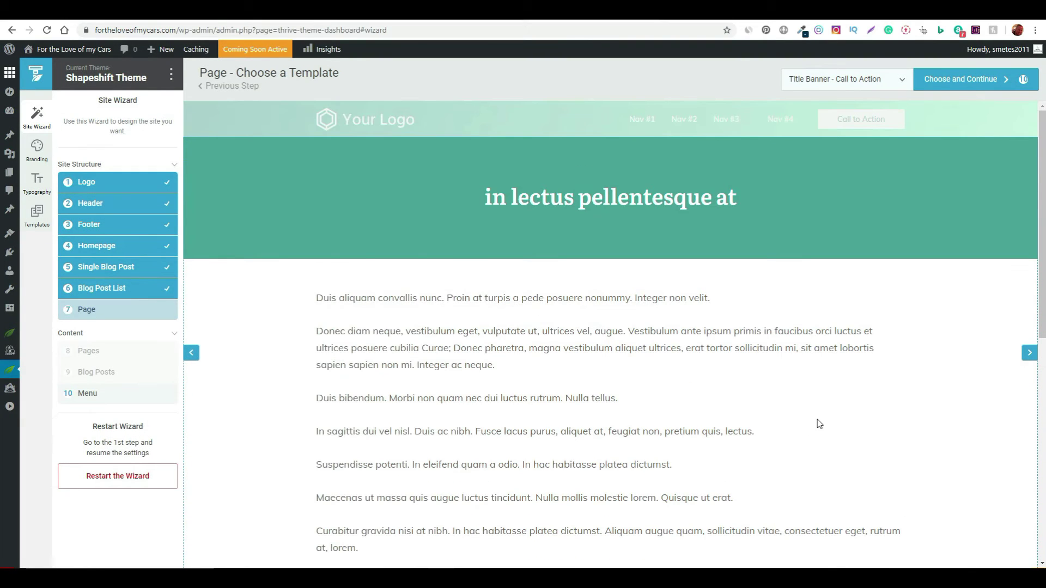
{"action": "left_click", "coordinate": [981, 85]}
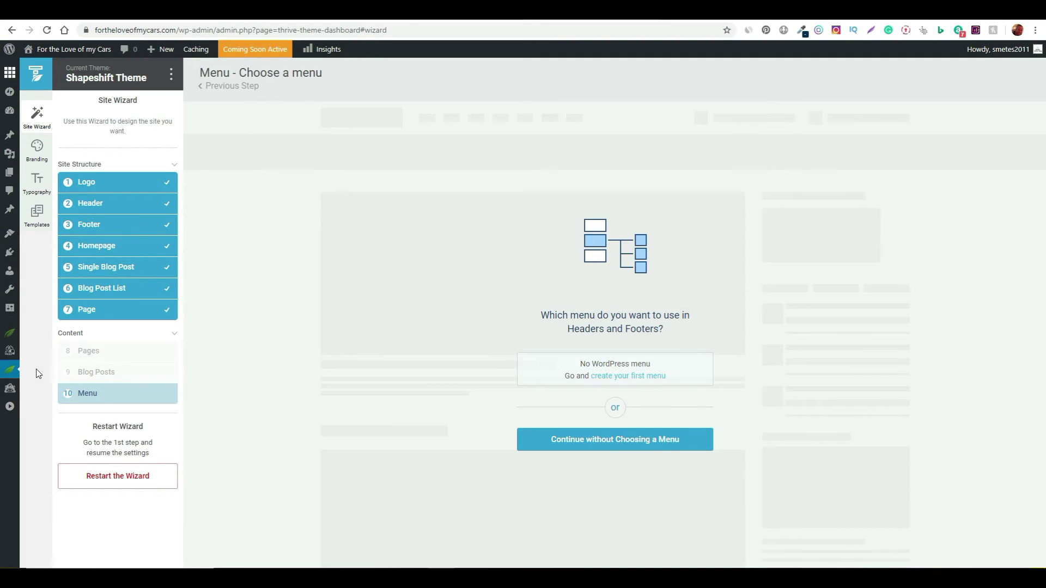
Create the site's first WordPress menu with the Generated Homepage, Blog and Sample Page items, and save it.
{"action": "left_click", "coordinate": [10, 407]}
{"action": "mouse_move", "coordinate": [41, 240]}
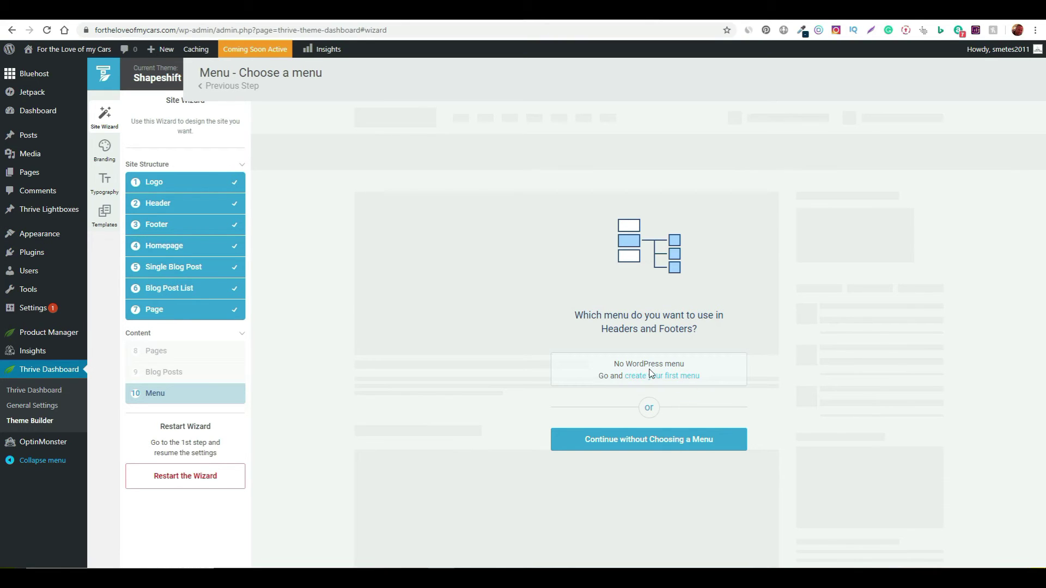
{"action": "left_click", "coordinate": [681, 375]}
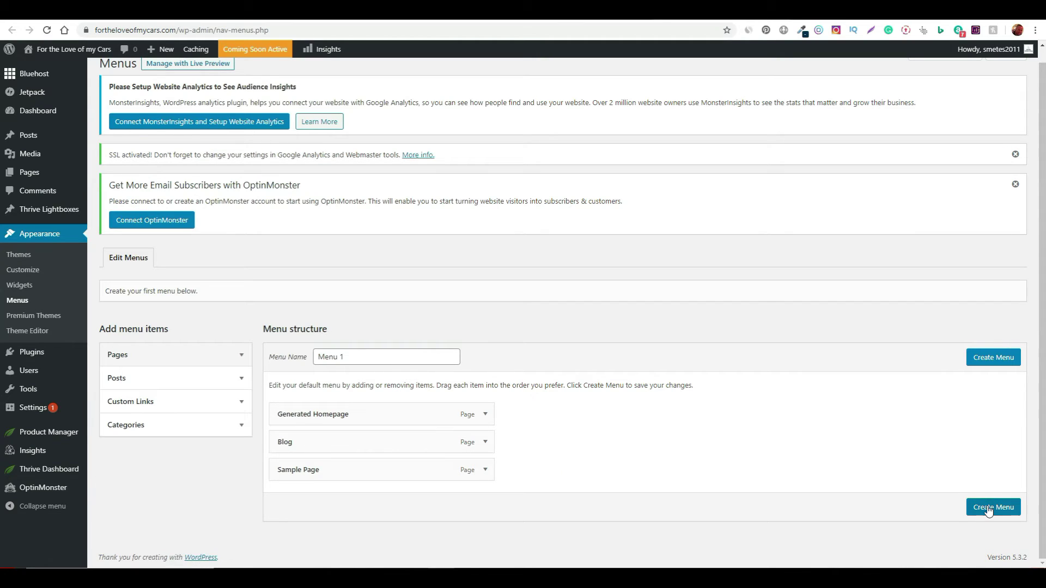
{"action": "left_click", "coordinate": [989, 510]}
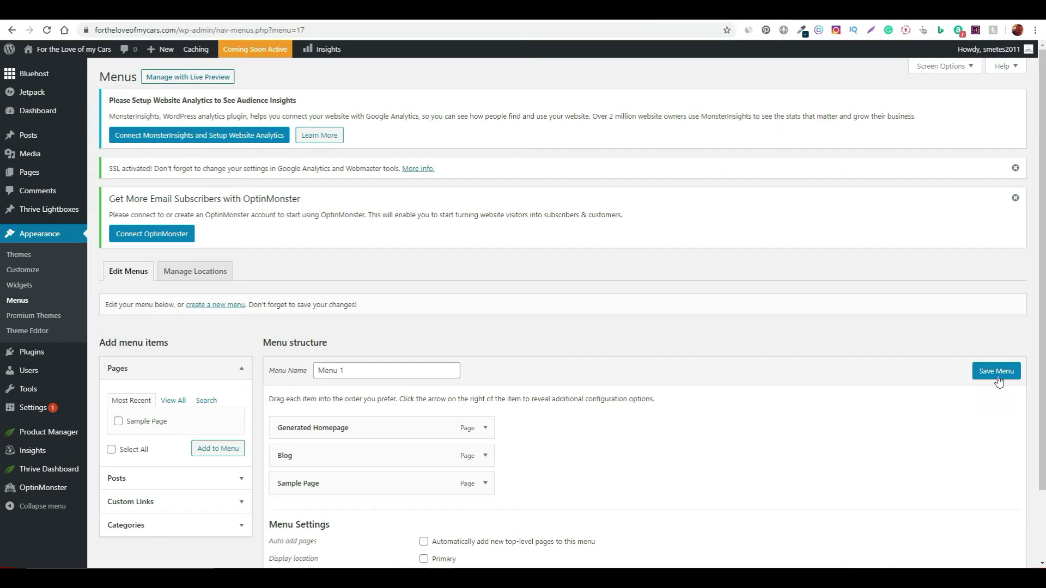
{"action": "left_click", "coordinate": [994, 375]}
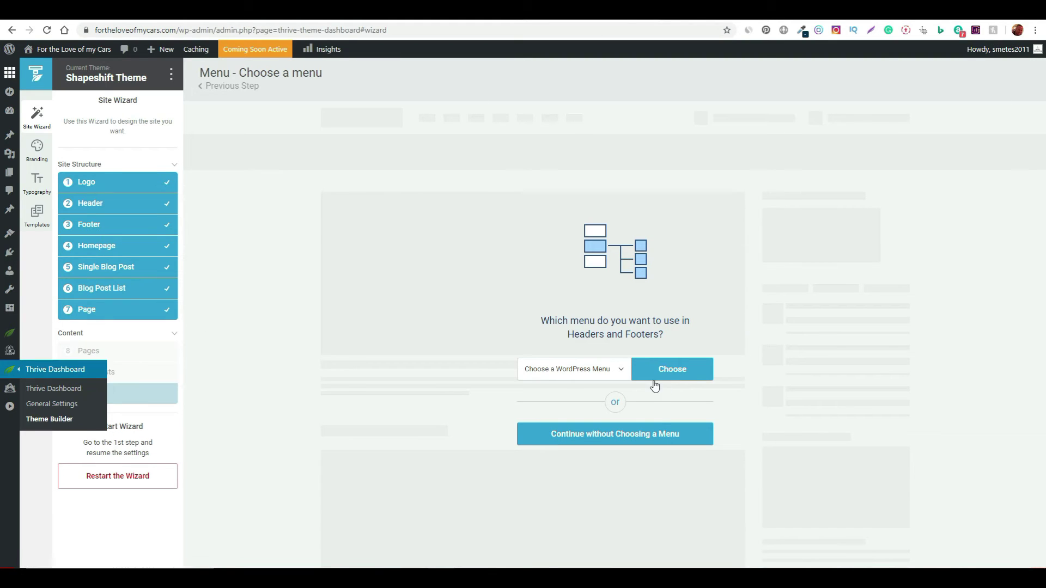
Assign Menu 1 as the menu for the site's headers and footers to complete the Site Wizard.
{"action": "left_click", "coordinate": [621, 373]}
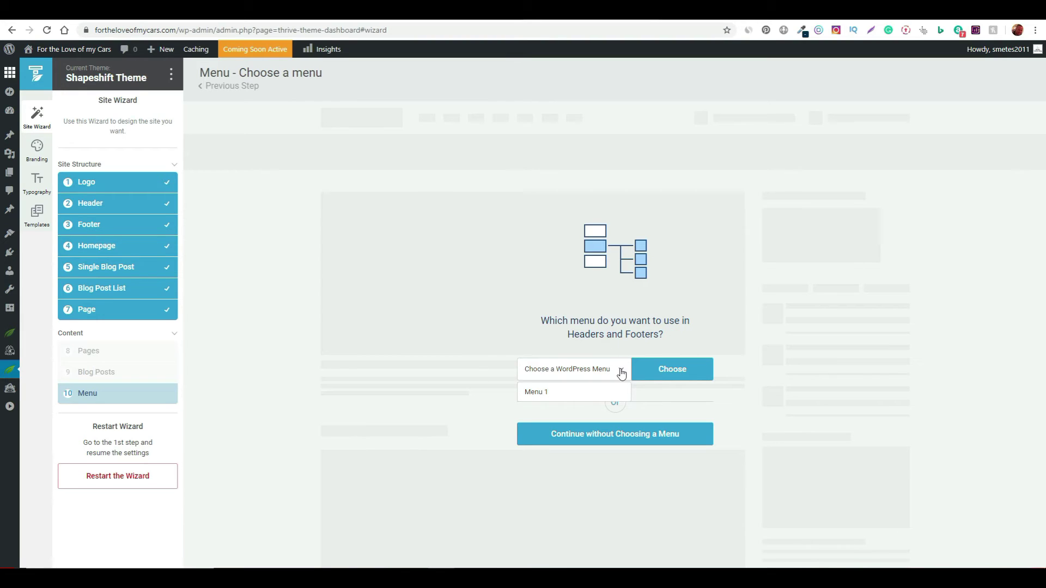
{"action": "left_click", "coordinate": [535, 392]}
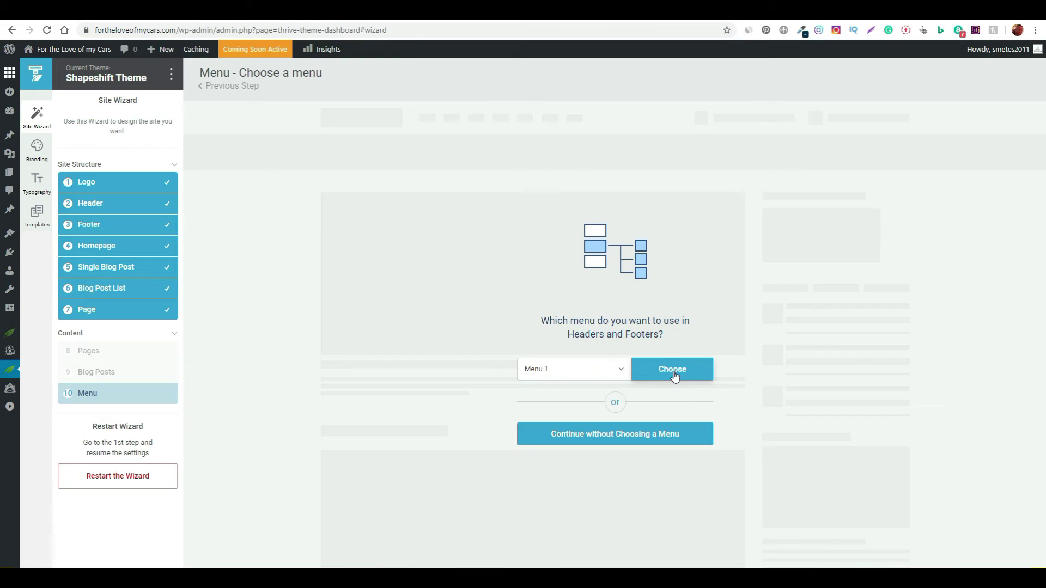
{"action": "left_click", "coordinate": [675, 376]}
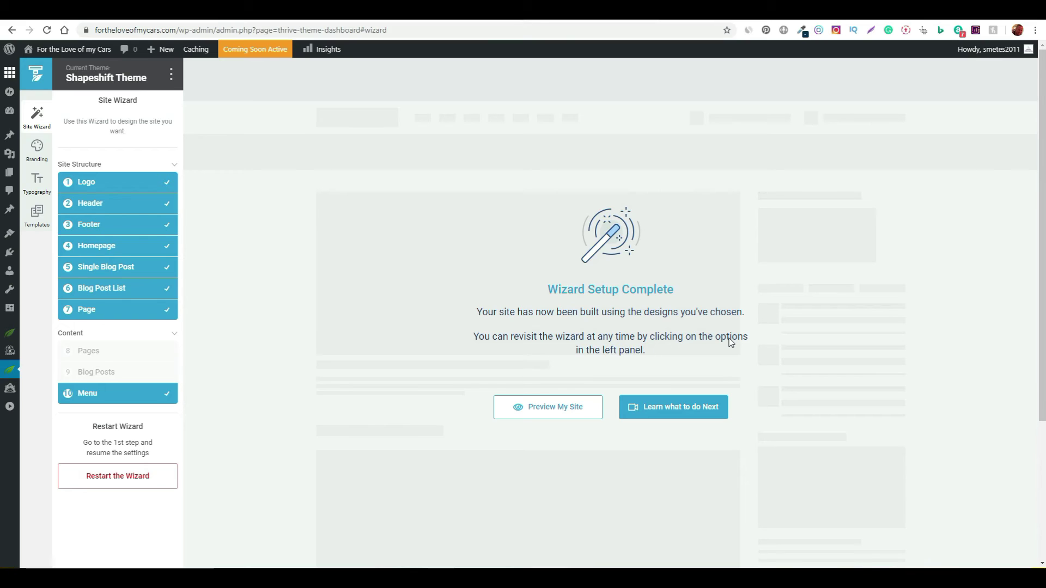
Preview the built site and examine the generated homepage from its header navigation down to the footer links.
{"action": "left_click", "coordinate": [561, 412]}
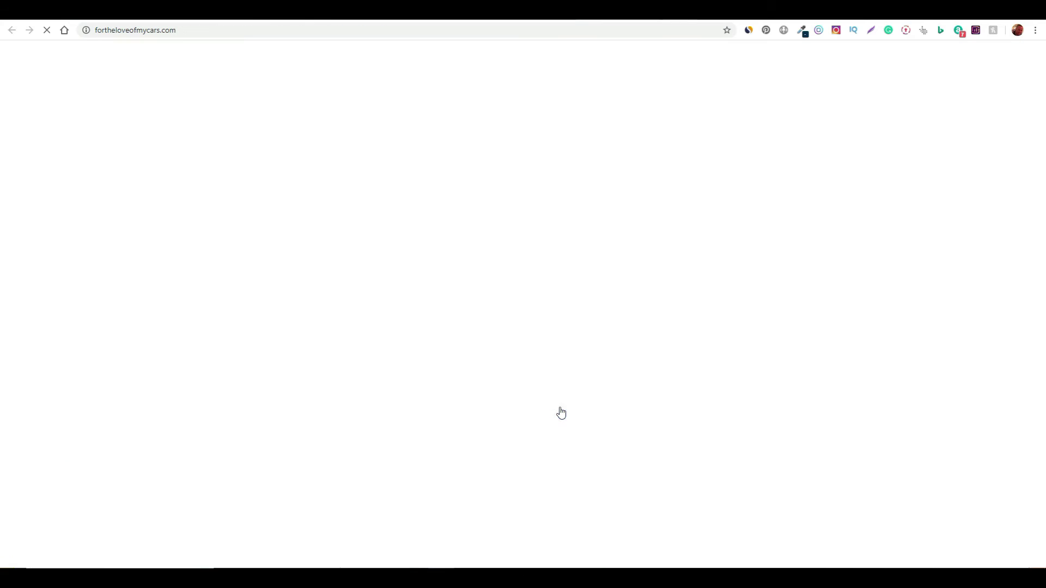
{"action": "scroll", "coordinate": [770, 303], "scroll_direction": "down", "scroll_amount": 6}
{"action": "scroll", "coordinate": [768, 295], "scroll_direction": "down", "scroll_amount": 3}
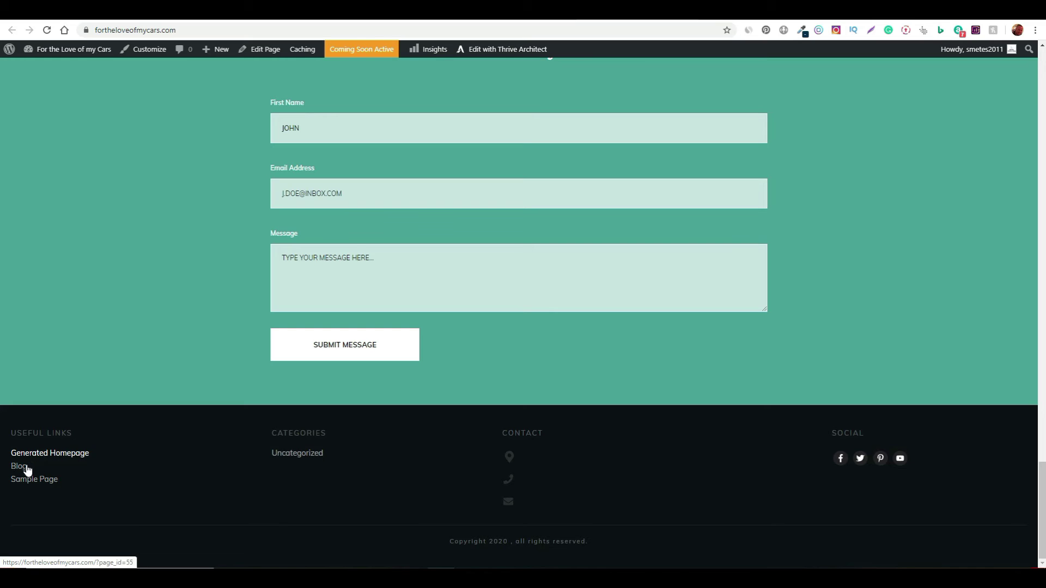
{"action": "scroll", "coordinate": [212, 487], "scroll_direction": "up", "scroll_amount": 10}
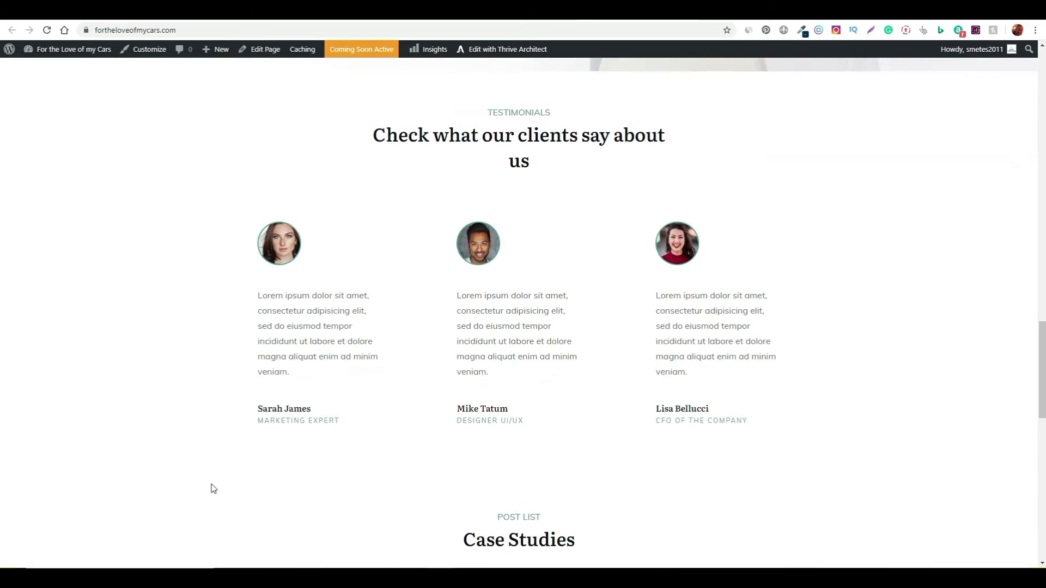
{"action": "scroll", "coordinate": [212, 486], "scroll_direction": "up", "scroll_amount": 8}
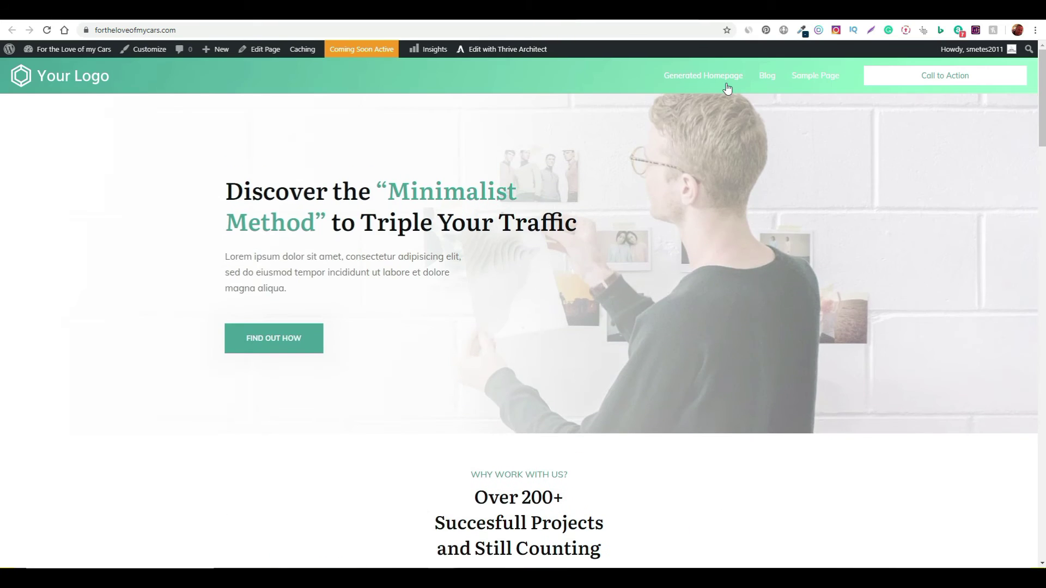
Open the site's Blog page and examine its post list, sidebar, subscription section and footer.
{"action": "left_click", "coordinate": [771, 79]}
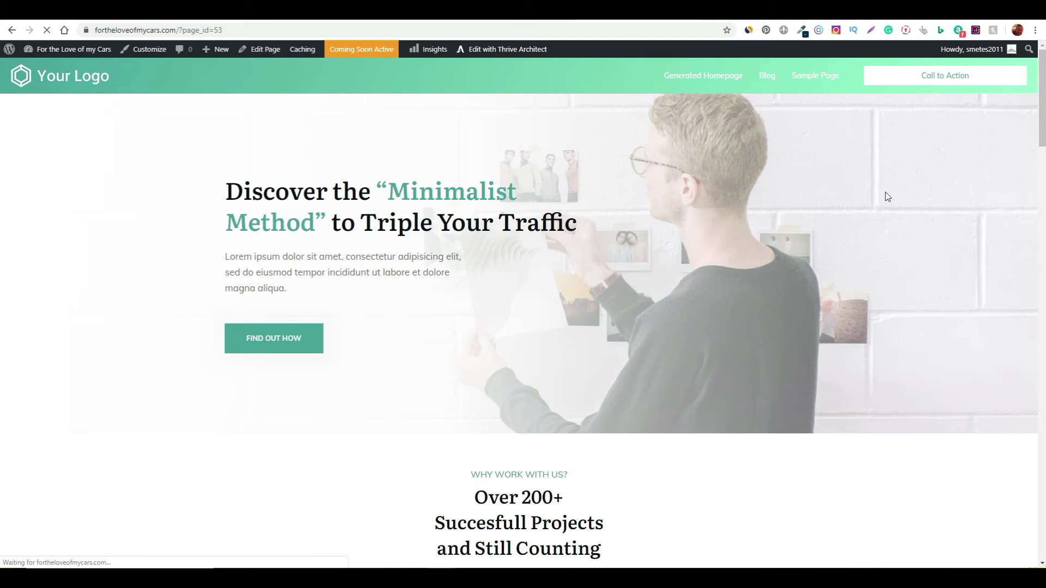
{"action": "scroll", "coordinate": [892, 205], "scroll_direction": "down", "scroll_amount": 5}
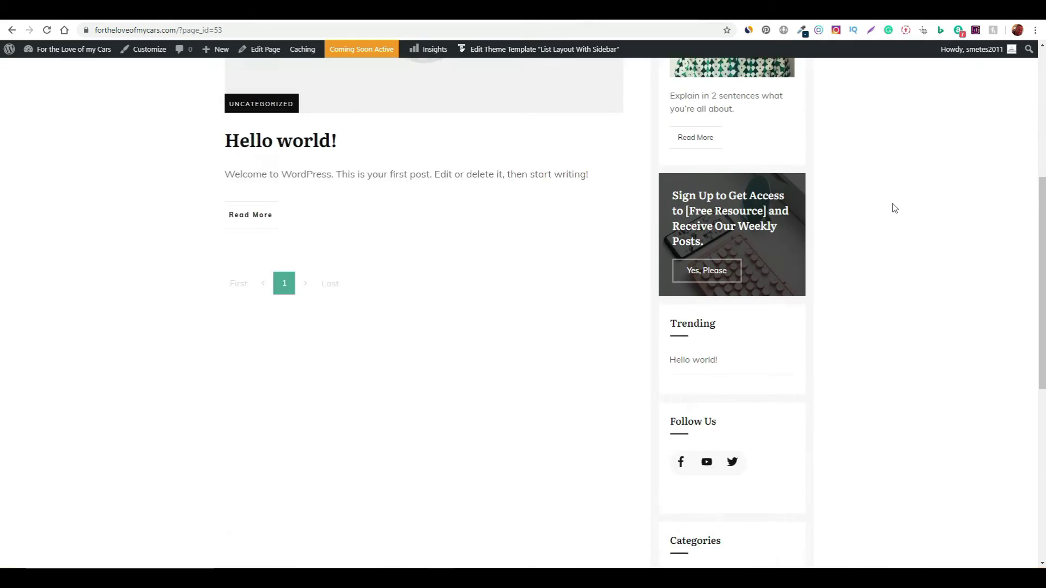
{"action": "scroll", "coordinate": [893, 208], "scroll_direction": "down", "scroll_amount": 8}
{"action": "scroll", "coordinate": [894, 209], "scroll_direction": "up", "scroll_amount": 13}
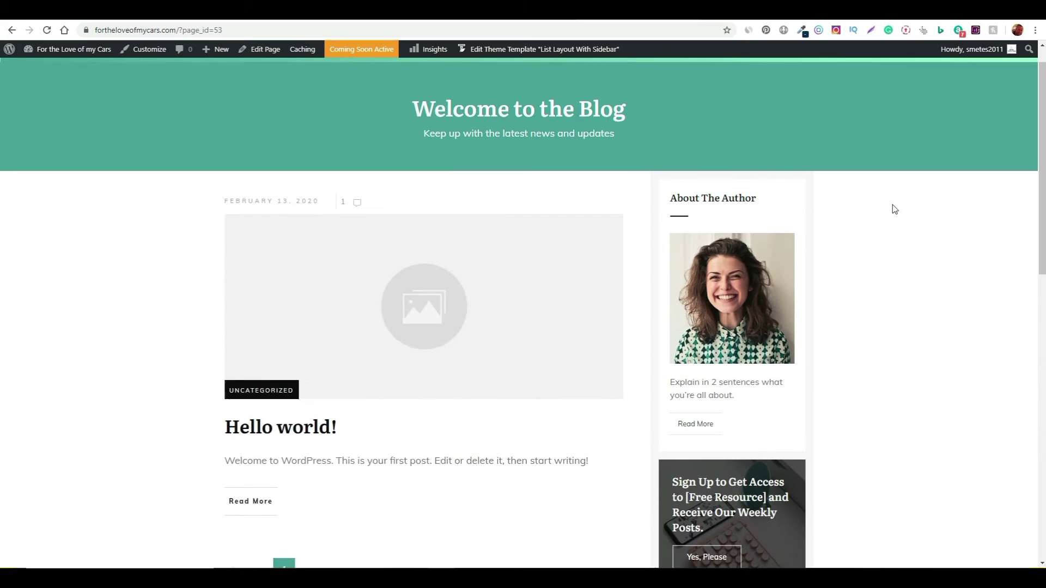
{"action": "scroll", "coordinate": [894, 208], "scroll_direction": "up", "scroll_amount": 1}
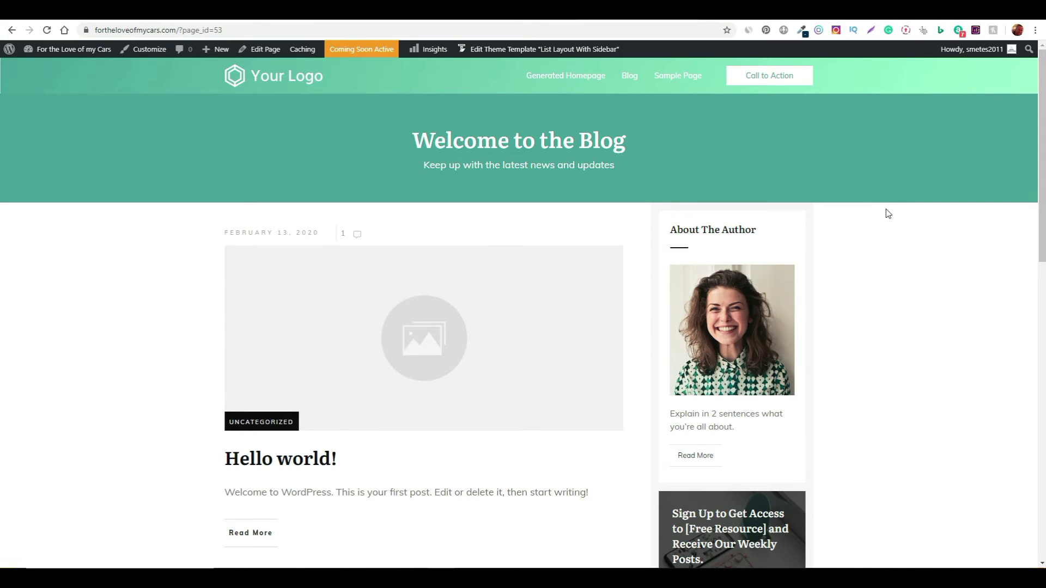
{"action": "scroll", "coordinate": [888, 213], "scroll_direction": "down", "scroll_amount": 13}
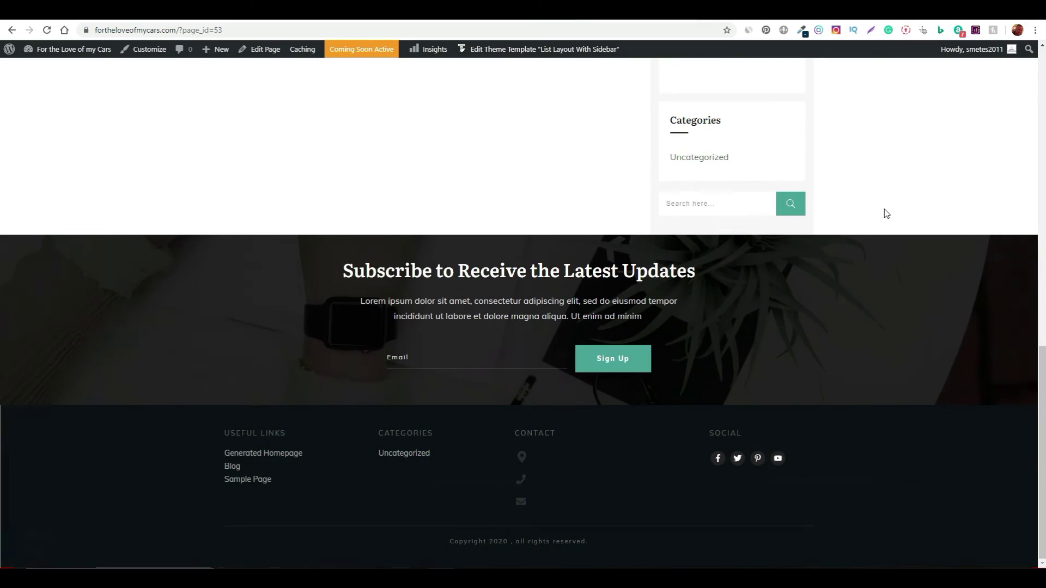
{"action": "scroll", "coordinate": [886, 213], "scroll_direction": "up", "scroll_amount": 10}
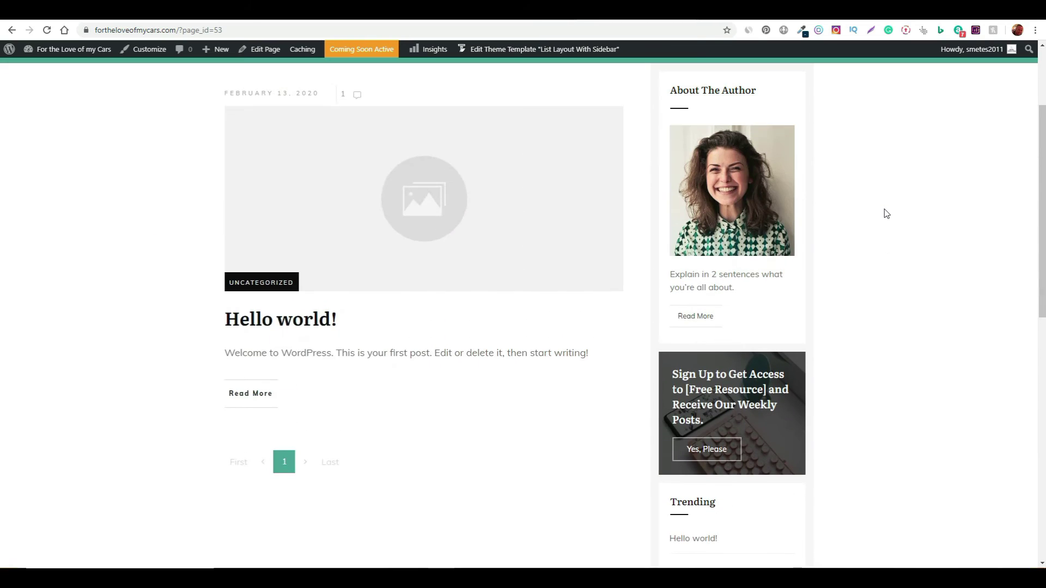
{"action": "scroll", "coordinate": [886, 213], "scroll_direction": "up", "scroll_amount": 3}
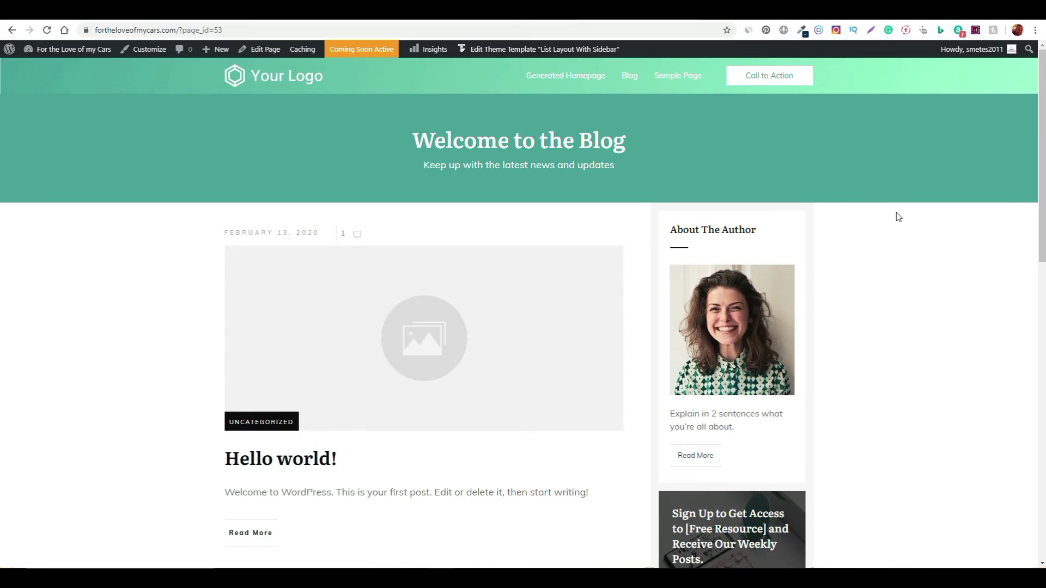
Open the site's Sample Page and examine its title banner, body text, call-to-action section and footer.
{"action": "left_click", "coordinate": [675, 82]}
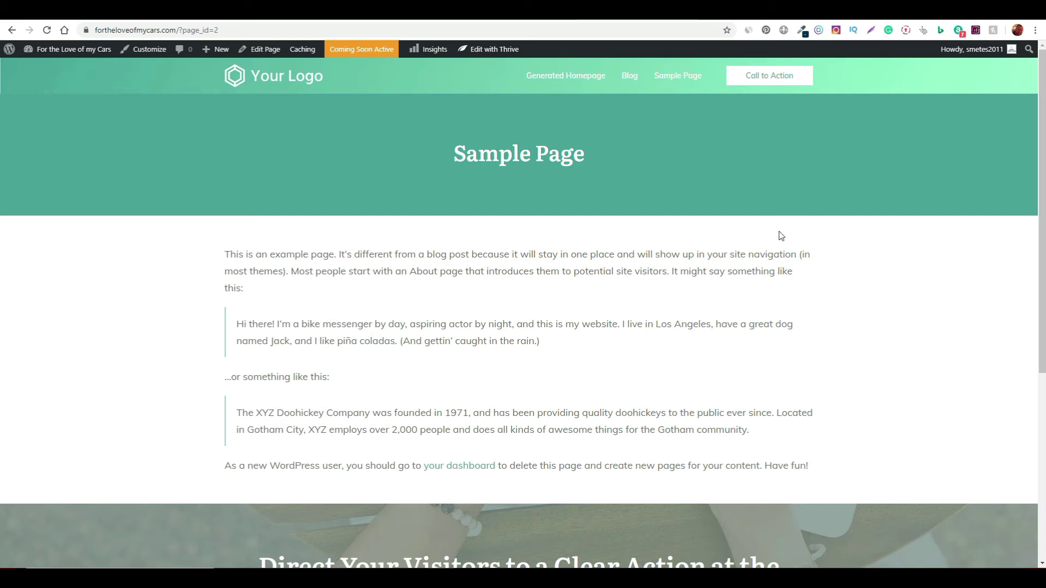
{"action": "scroll", "coordinate": [482, 447], "scroll_direction": "down", "scroll_amount": 1}
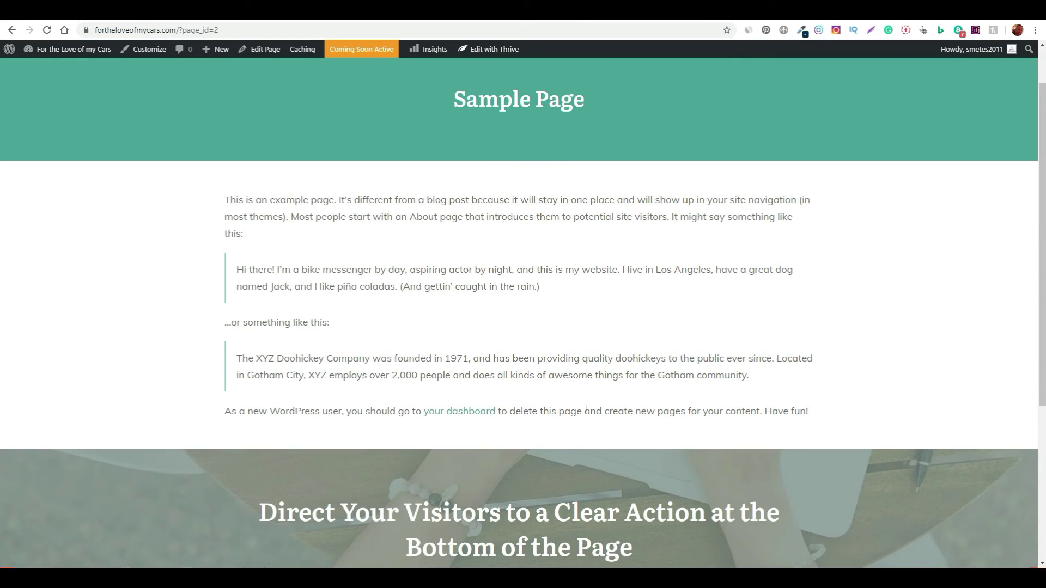
{"action": "scroll", "coordinate": [586, 410], "scroll_direction": "up", "scroll_amount": 1}
{"action": "scroll", "coordinate": [586, 410], "scroll_direction": "down", "scroll_amount": 4}
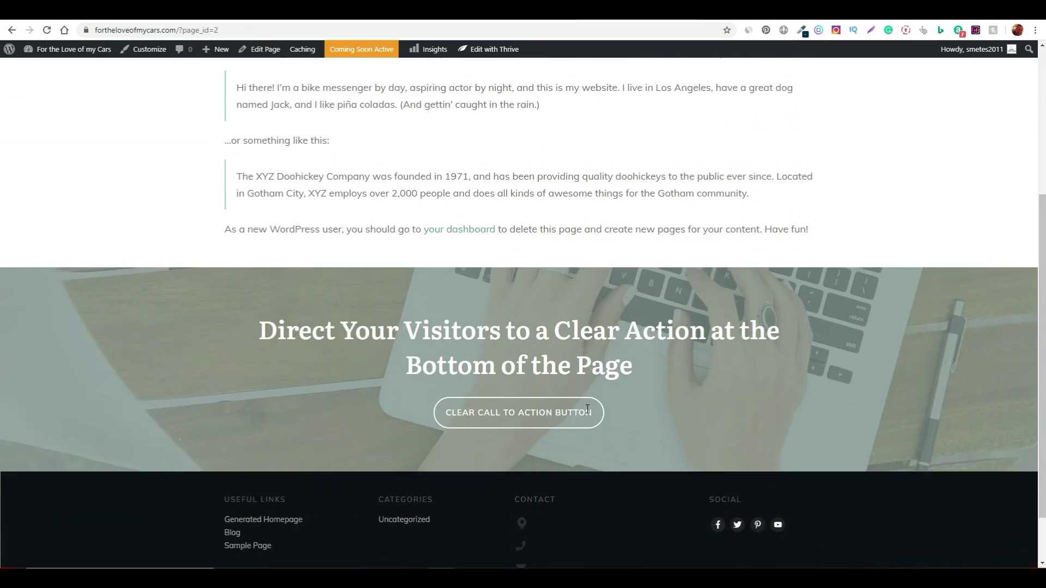
{"action": "scroll", "coordinate": [673, 381], "scroll_direction": "up", "scroll_amount": 6}
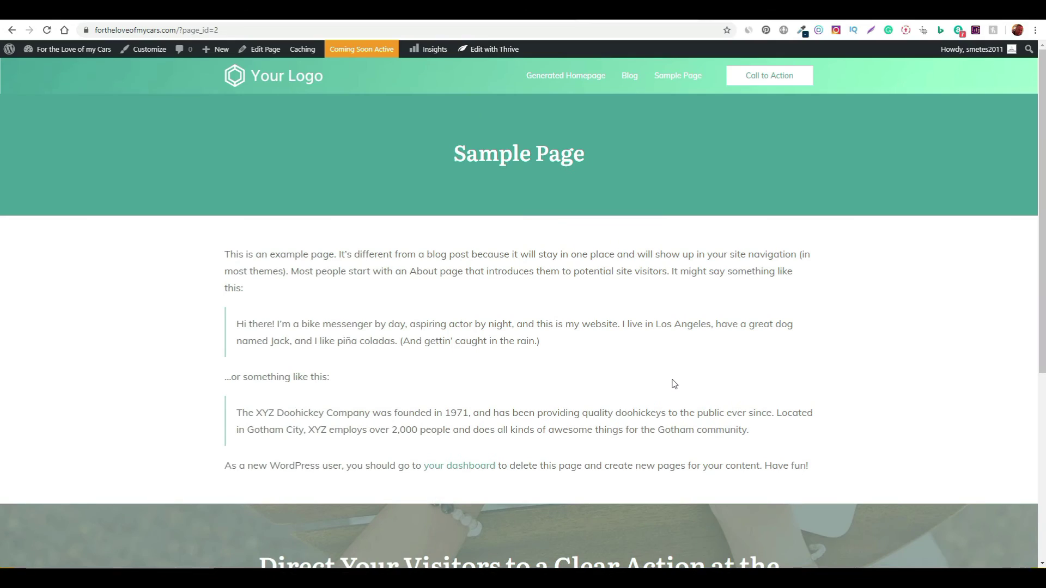
{"action": "scroll", "coordinate": [674, 384], "scroll_direction": "down", "scroll_amount": 5}
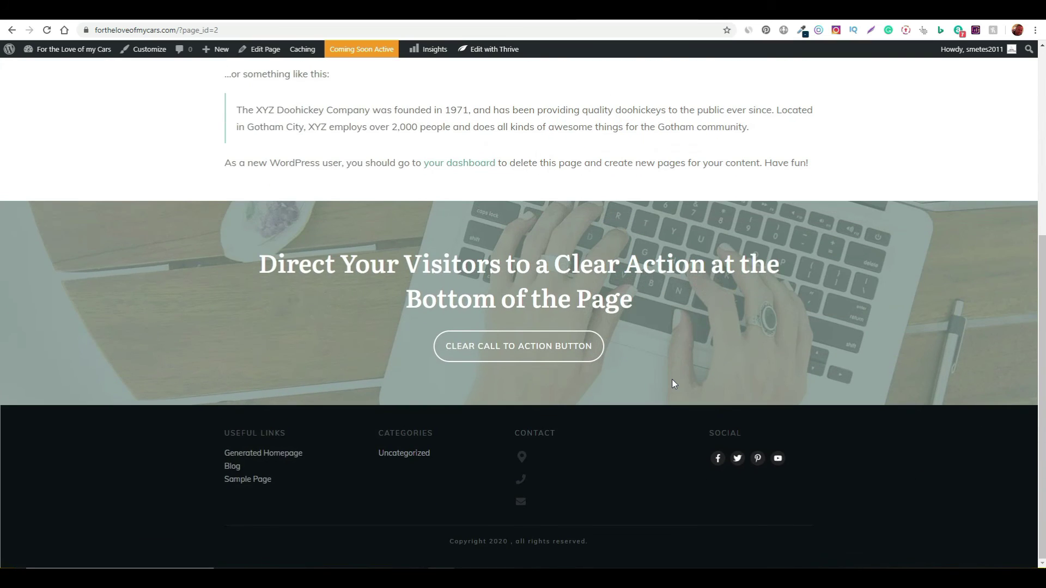
{"action": "scroll", "coordinate": [673, 387], "scroll_direction": "up", "scroll_amount": 5}
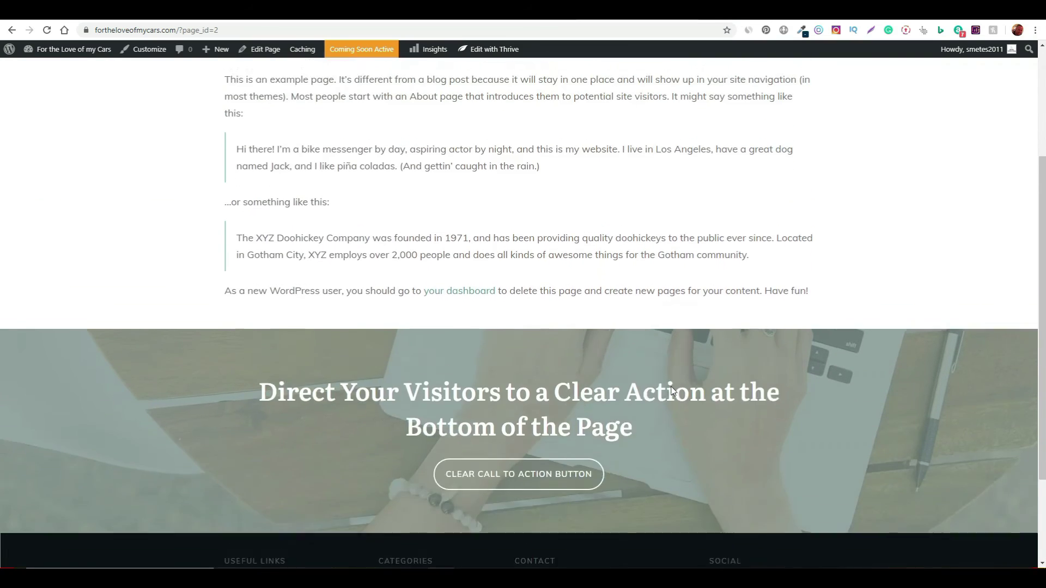